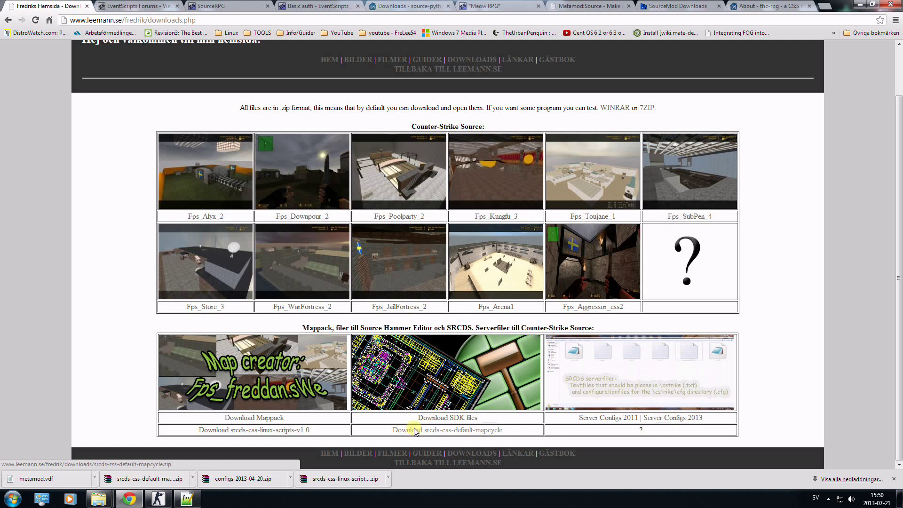
Examine the EventScripts Public Beta v2.1.1.379 thread and its Windows download link for CS:S (Orangebox)
{"action": "left_click", "coordinate": [150, 4]}
{"action": "scroll", "coordinate": [137, 181], "scroll_direction": "up", "scroll_amount": 15}
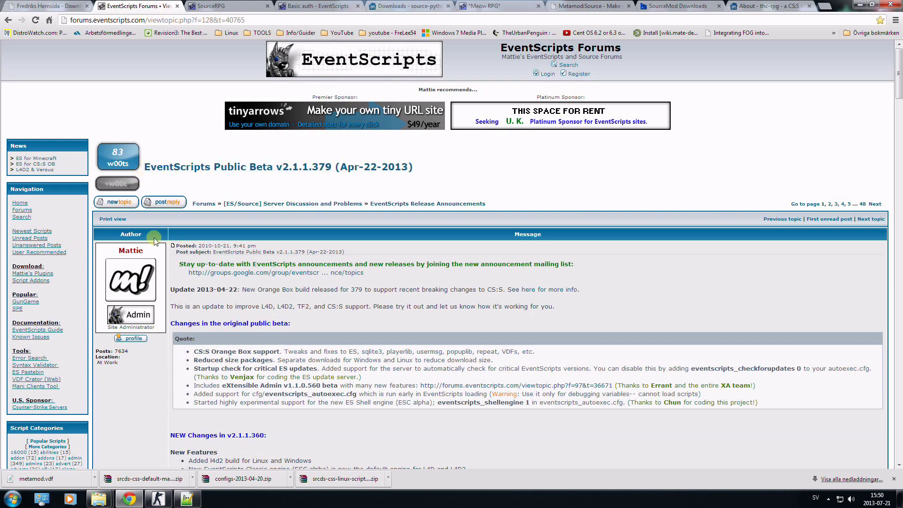
{"action": "scroll", "coordinate": [141, 259], "scroll_direction": "down", "scroll_amount": 15}
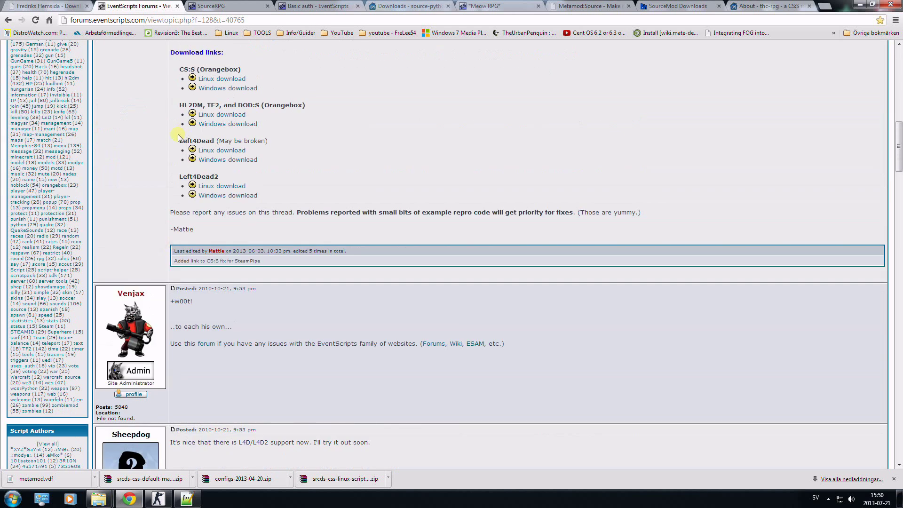
{"action": "left_click", "coordinate": [230, 88]}
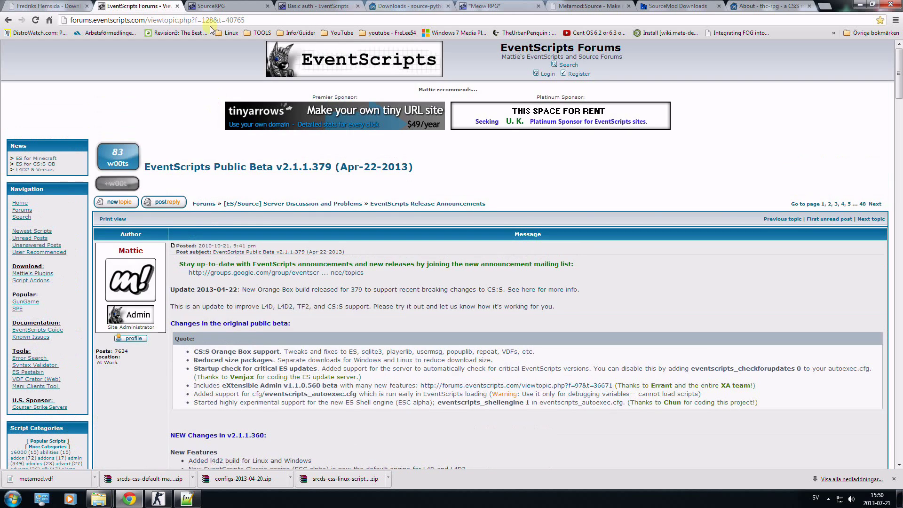
Examine the SourceRPG add-on's requirements and the Basic auth wiki article with the lines for autoexec.cfg
{"action": "left_click", "coordinate": [225, 5]}
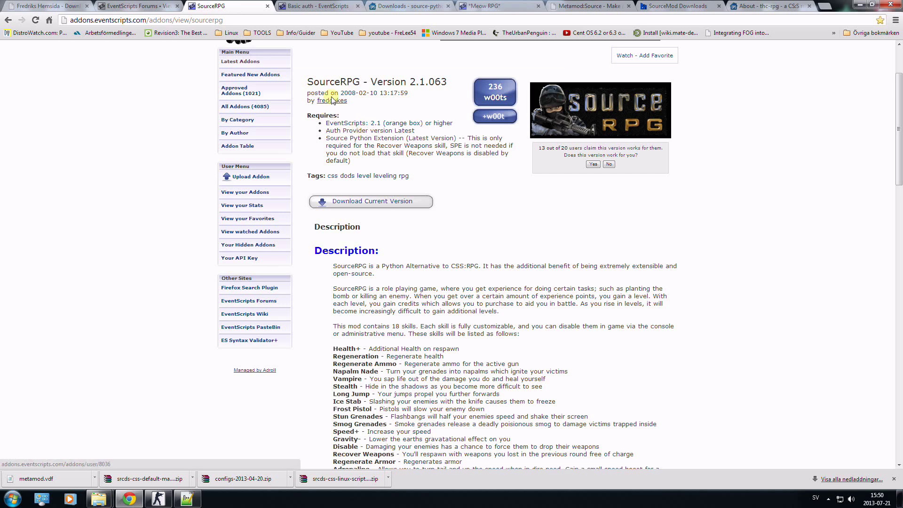
{"action": "left_click", "coordinate": [306, 4]}
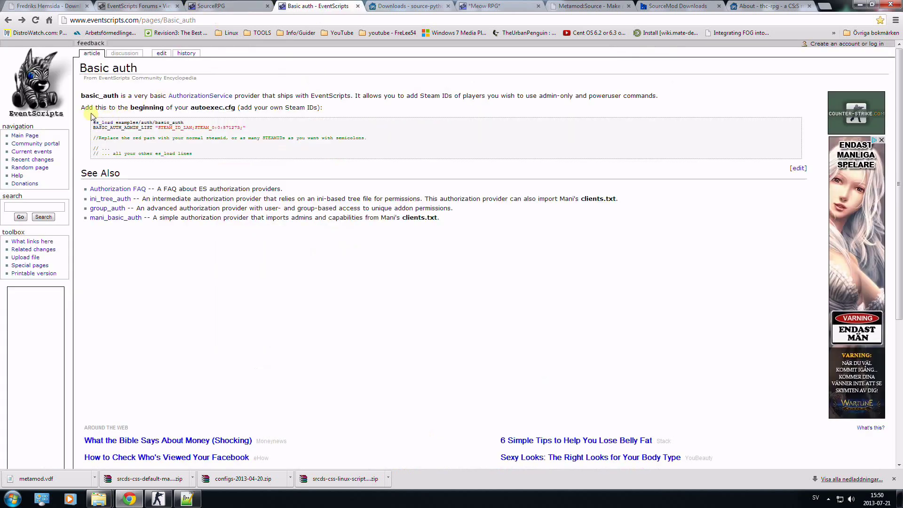
{"action": "left_click_drag", "start_coordinate": [83, 95], "coordinate": [108, 97]}
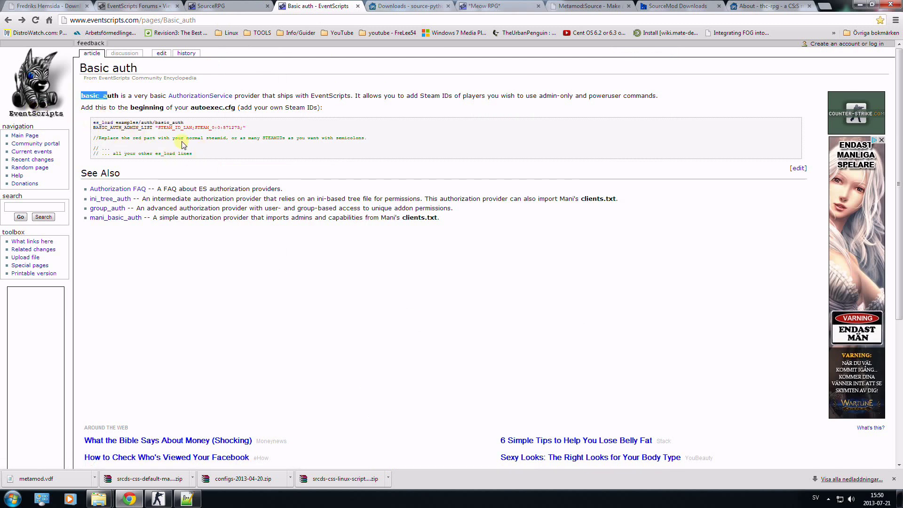
{"action": "left_click", "coordinate": [213, 4]}
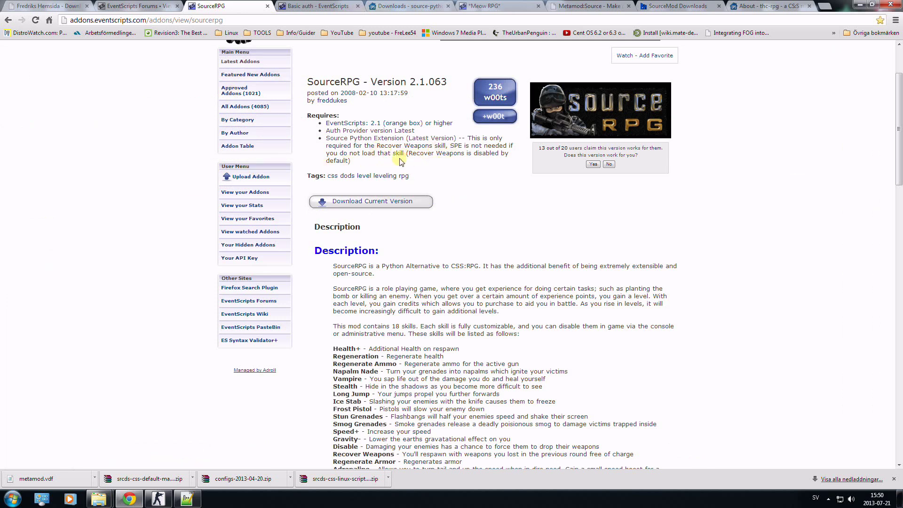
Examine the source-python-extensions download list, with a brief return to the Basic auth article
{"action": "left_click", "coordinate": [398, 4]}
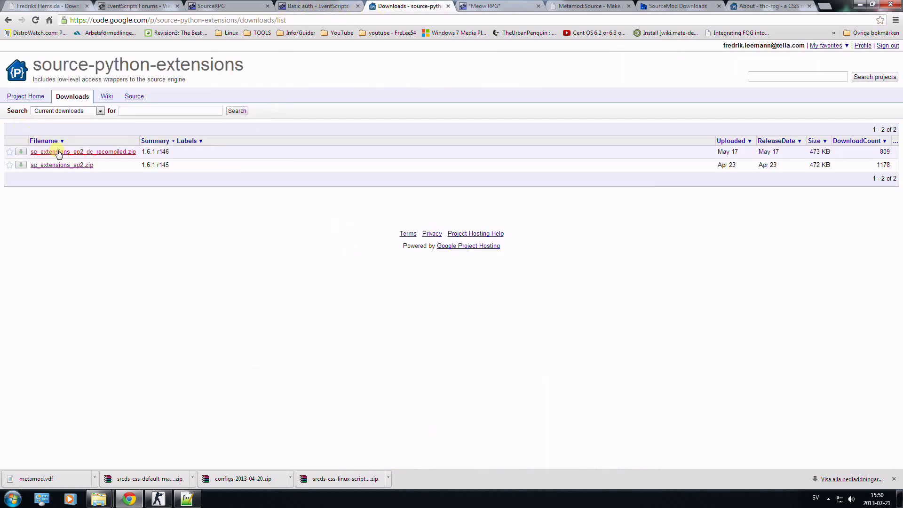
{"action": "left_click", "coordinate": [308, 8]}
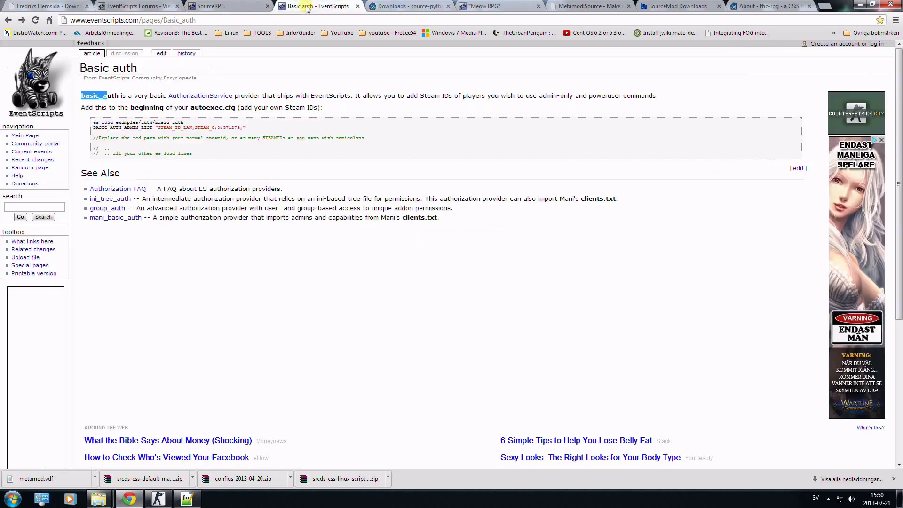
{"action": "left_click", "coordinate": [398, 5]}
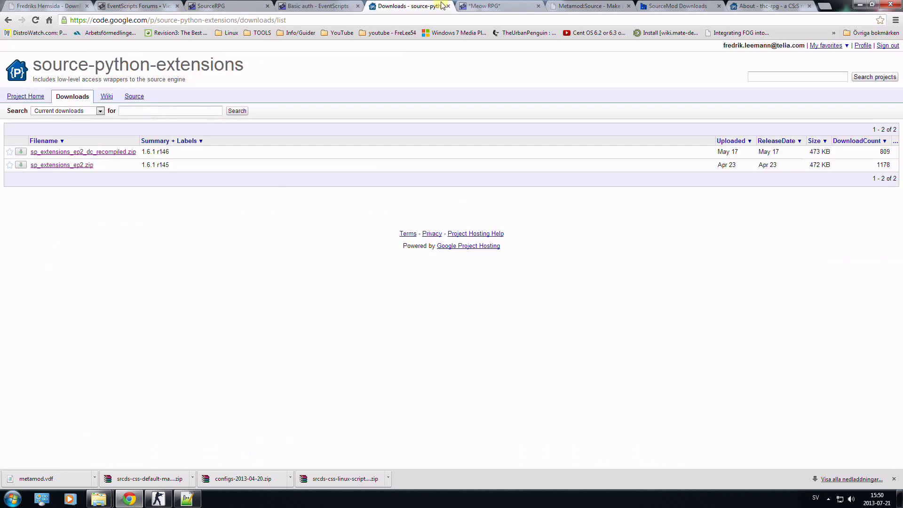
Switch from the browser to the file windows and open the server's cstrike folder inside css_ds
{"action": "left_click", "coordinate": [858, 4]}
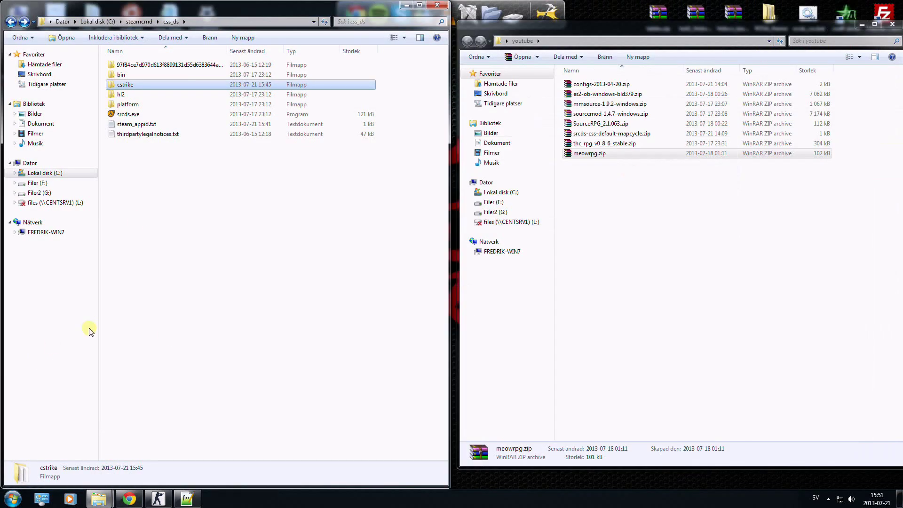
{"action": "double_click", "coordinate": [123, 85]}
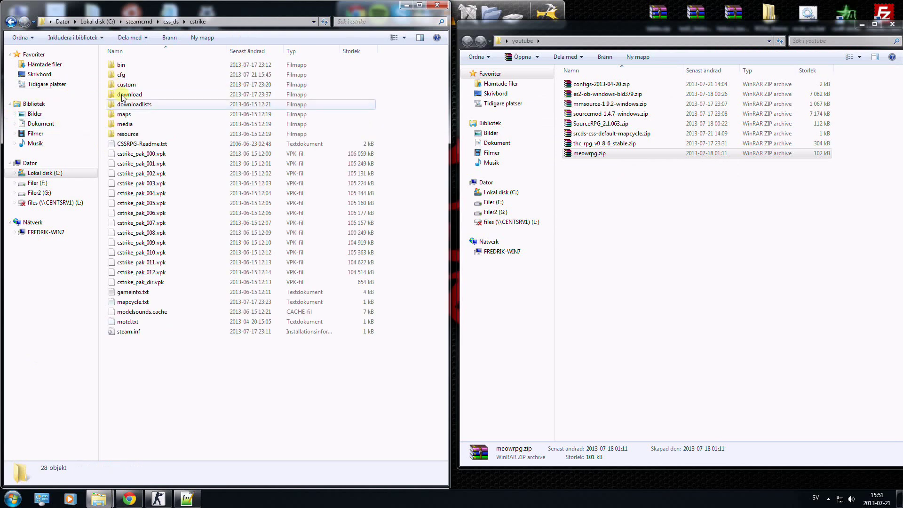
{"action": "left_click", "coordinate": [621, 263]}
{"action": "left_click", "coordinate": [621, 264]}
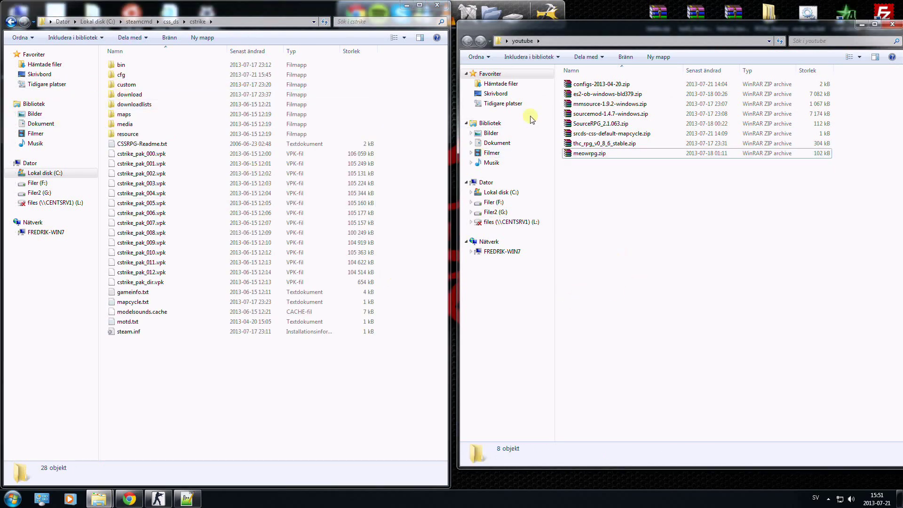
Open configs-2013-04-20.zip beside the cstrike folder to view its files, dismissing the WinRAR licence reminder
{"action": "left_click", "coordinate": [596, 83]}
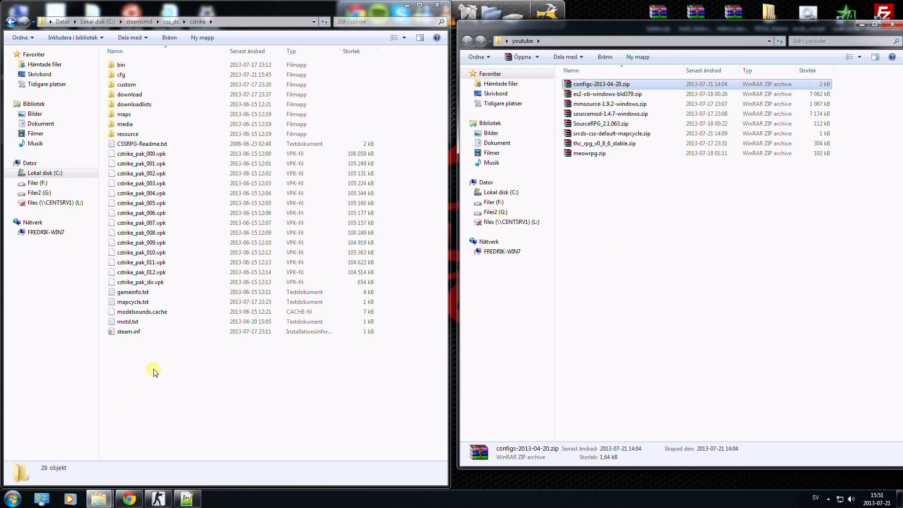
{"action": "double_click", "coordinate": [582, 85]}
{"action": "left_click_drag", "start_coordinate": [275, 148], "coordinate": [615, 66]}
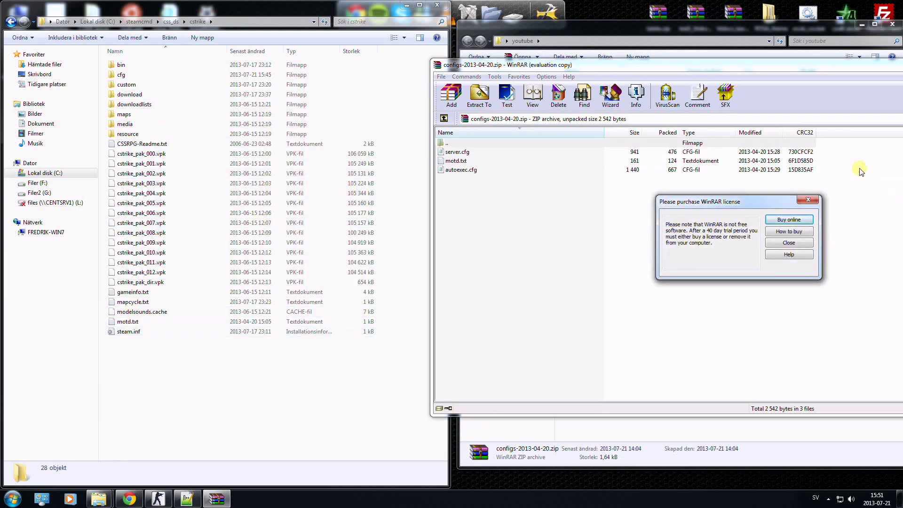
{"action": "key", "text": "Escape"}
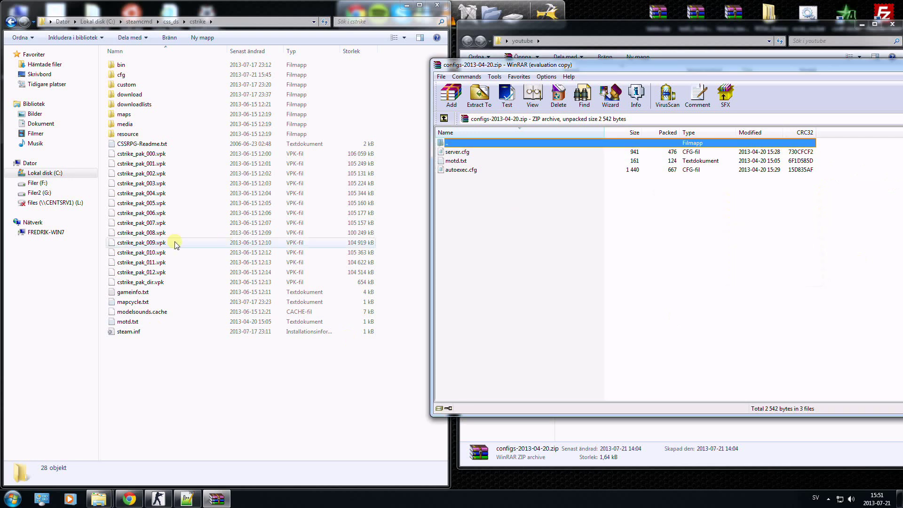
Check the config files in the server's cfg folder, return to cstrike and close the configs archive
{"action": "double_click", "coordinate": [137, 75]}
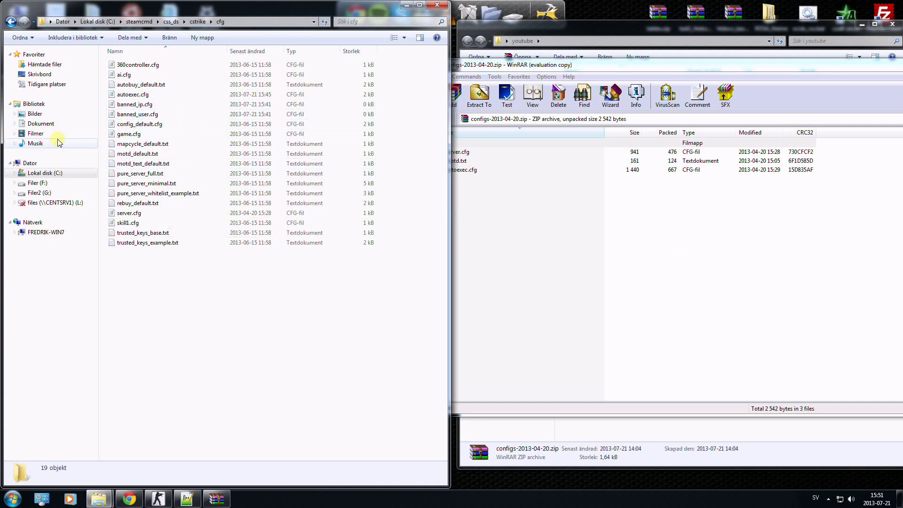
{"action": "left_click", "coordinate": [10, 21]}
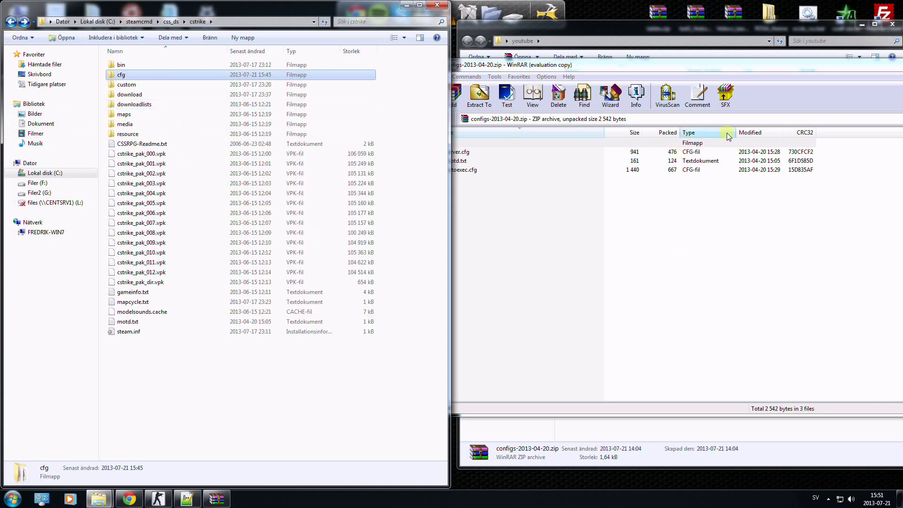
{"action": "left_click", "coordinate": [890, 64]}
{"action": "left_click", "coordinate": [846, 60]}
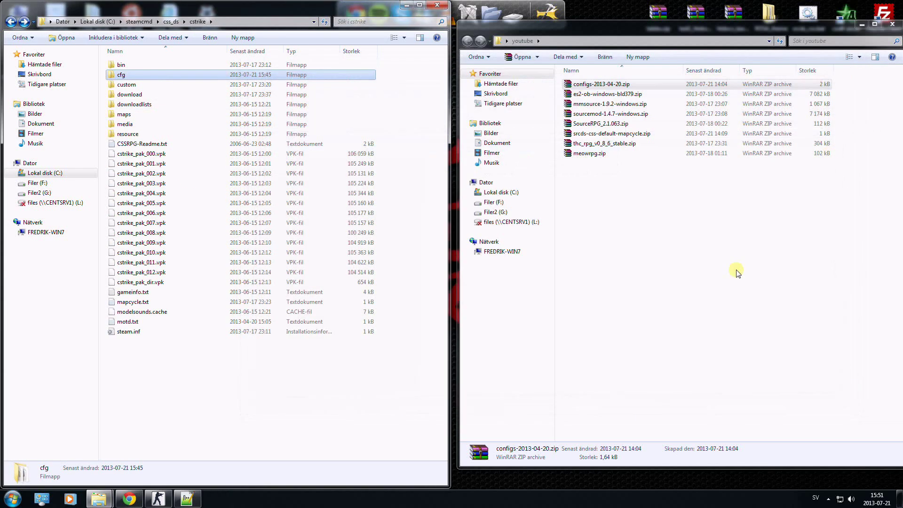
Extract the cfg and addons folders from es2-ob-windows-bld379.zip into cstrike, merging the existing cfg folder, and close the archive
{"action": "left_click", "coordinate": [605, 134]}
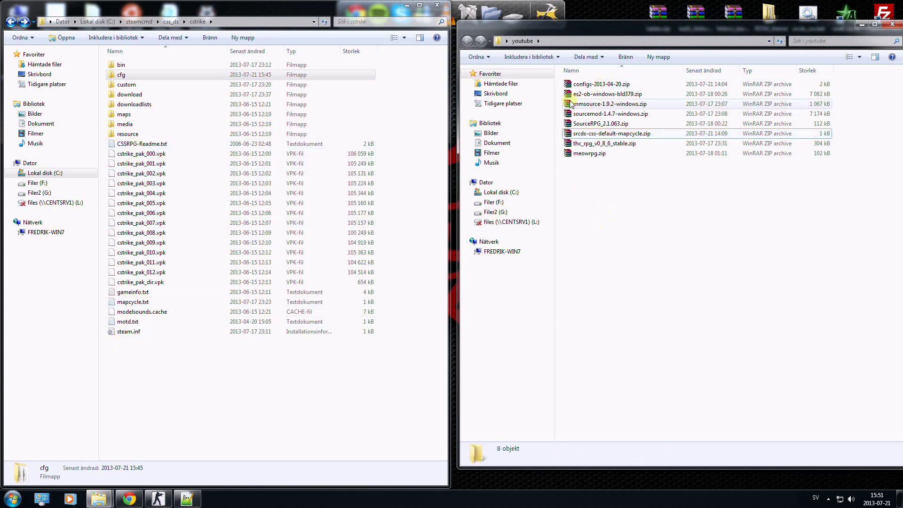
{"action": "left_click", "coordinate": [595, 95]}
{"action": "double_click", "coordinate": [594, 96]}
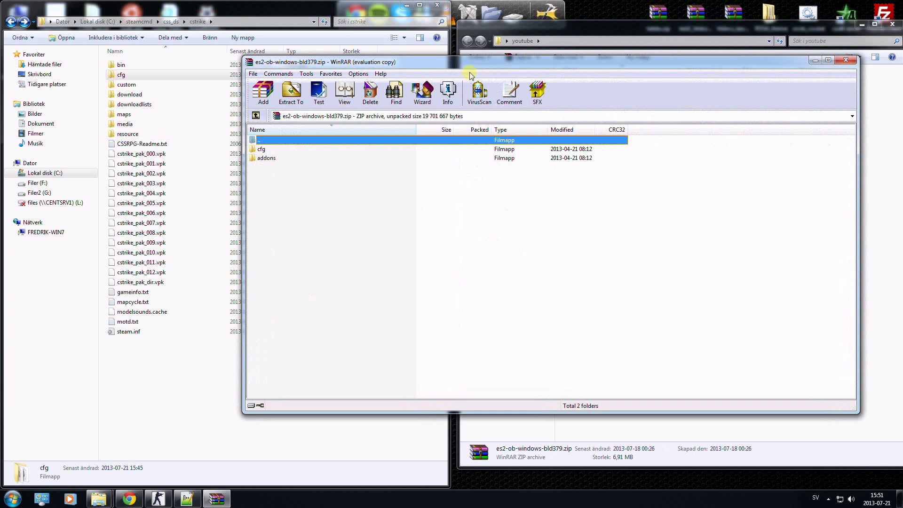
{"action": "left_click_drag", "start_coordinate": [441, 67], "coordinate": [722, 104]}
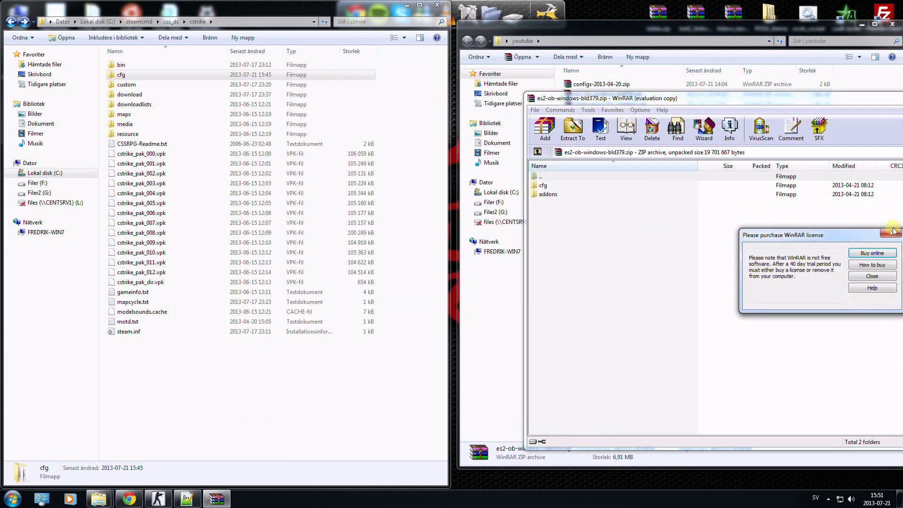
{"action": "left_click", "coordinate": [893, 231]}
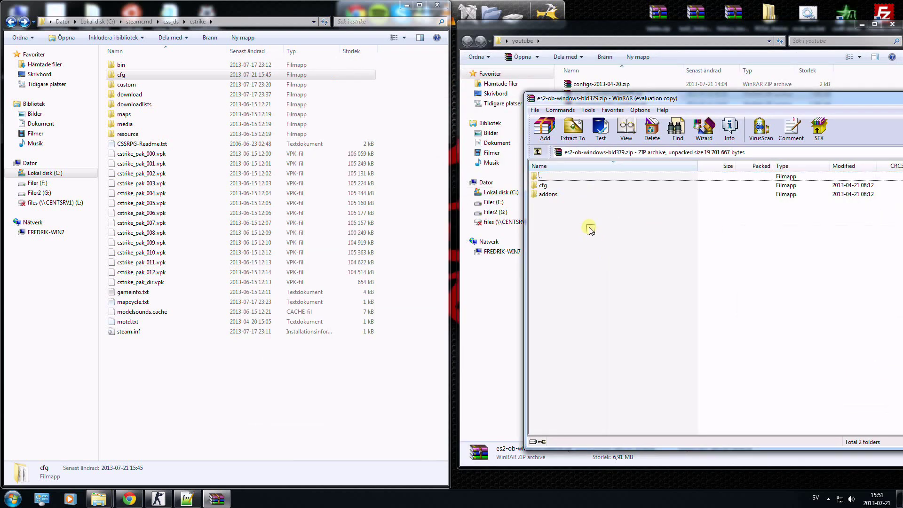
{"action": "left_click_drag", "start_coordinate": [589, 226], "coordinate": [265, 318]}
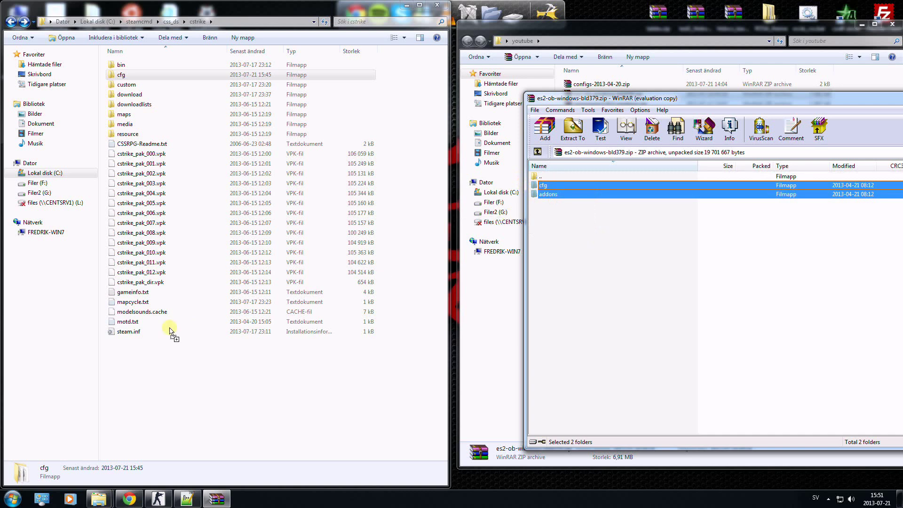
{"action": "left_click_drag", "start_coordinate": [171, 330], "coordinate": [147, 413]}
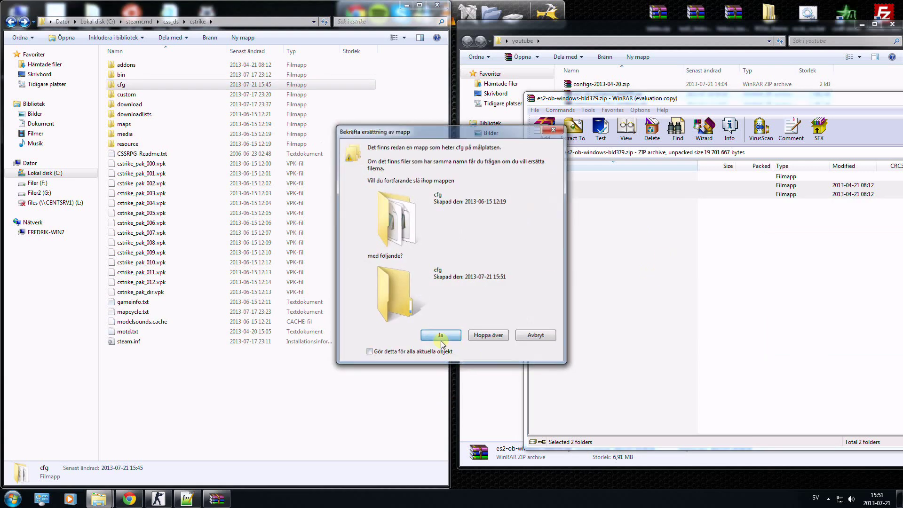
{"action": "left_click", "coordinate": [441, 336]}
{"action": "left_click", "coordinate": [890, 106]}
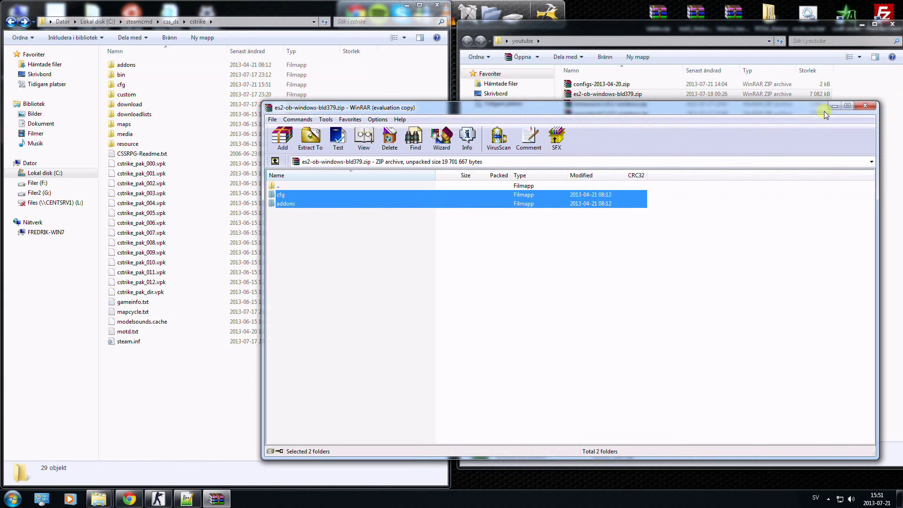
{"action": "key", "text": "Escape"}
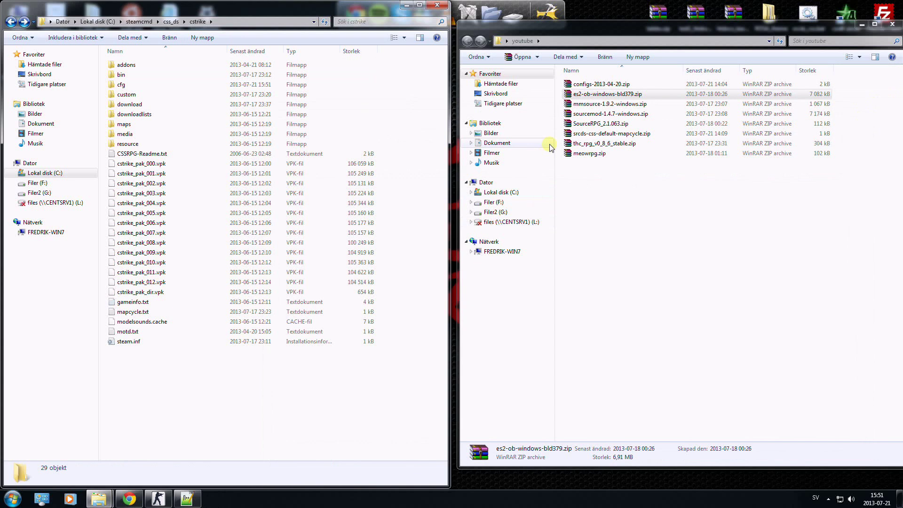
Extract the cfg and addons folders from SourceRPG_2.1.063.zip into cstrike, merging both existing folders, and close the archive
{"action": "double_click", "coordinate": [595, 123]}
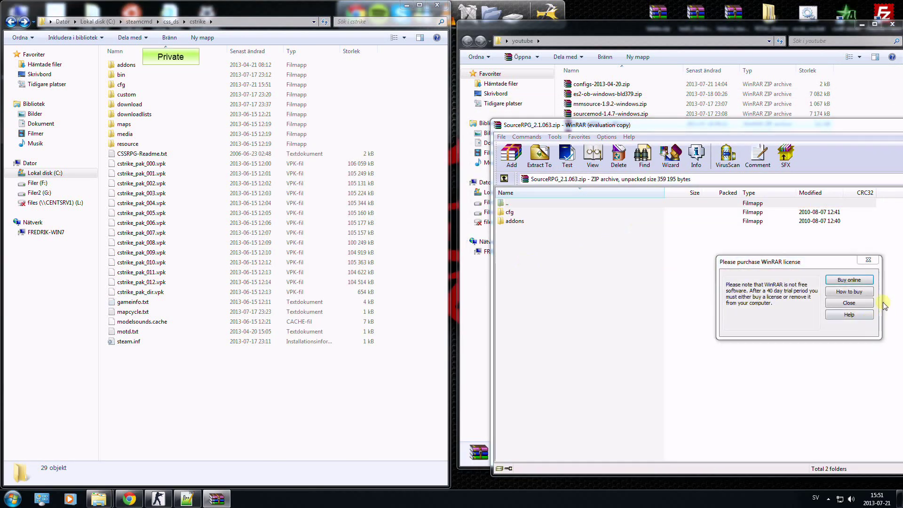
{"action": "key", "text": "Escape"}
{"action": "left_click_drag", "start_coordinate": [517, 231], "coordinate": [170, 403]}
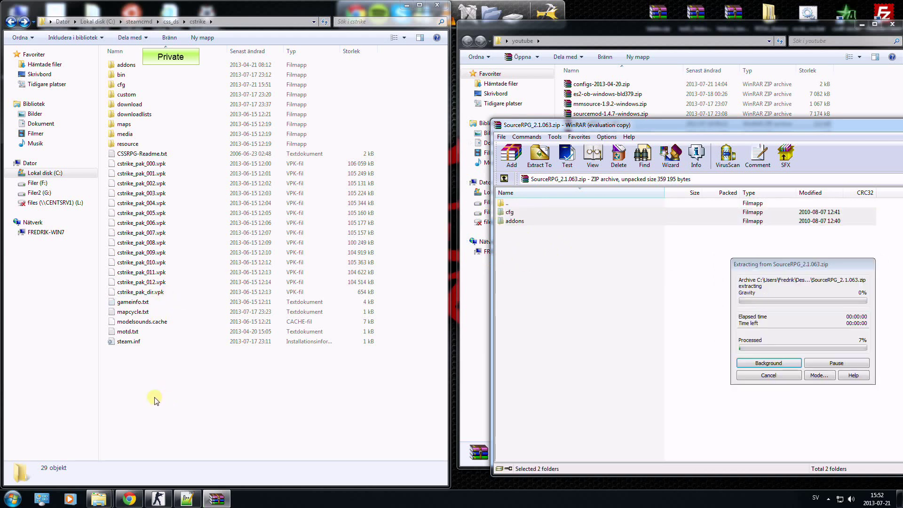
{"action": "left_click", "coordinate": [441, 336]}
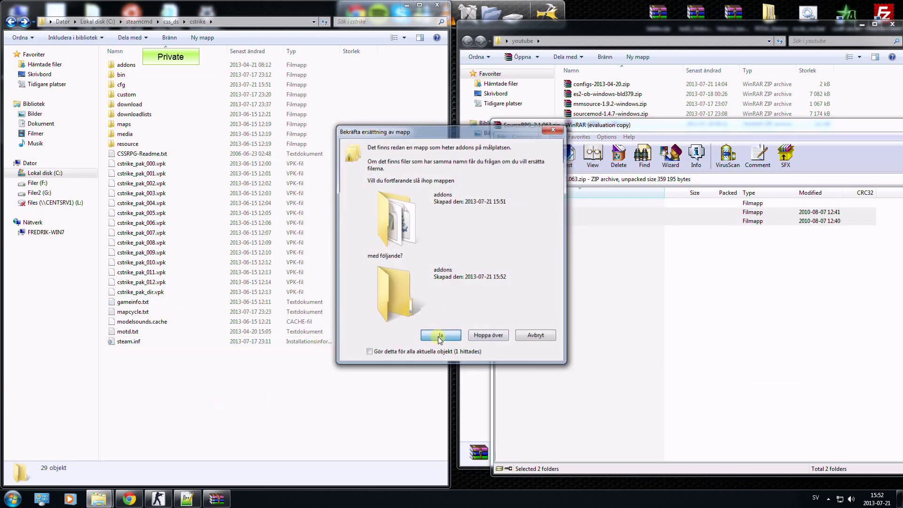
{"action": "left_click", "coordinate": [441, 336]}
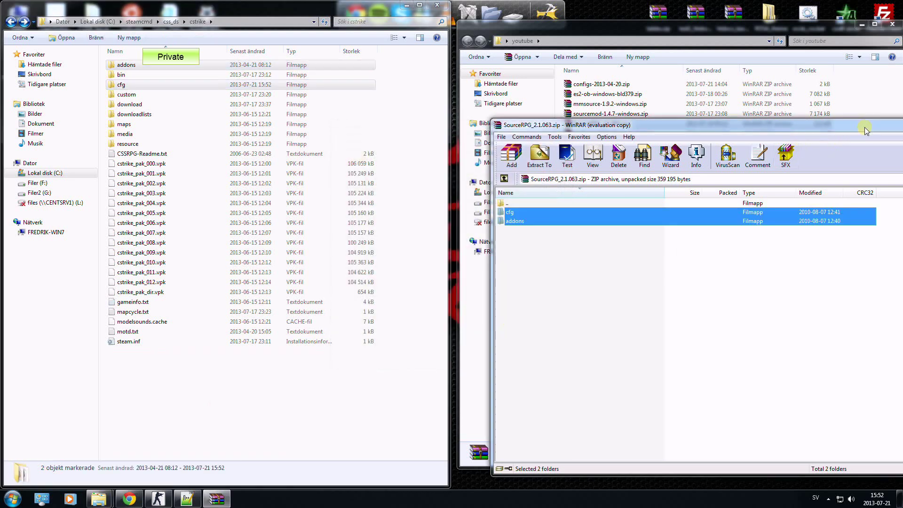
{"action": "left_click_drag", "start_coordinate": [865, 127], "coordinate": [584, 145]}
{"action": "left_click", "coordinate": [818, 144]}
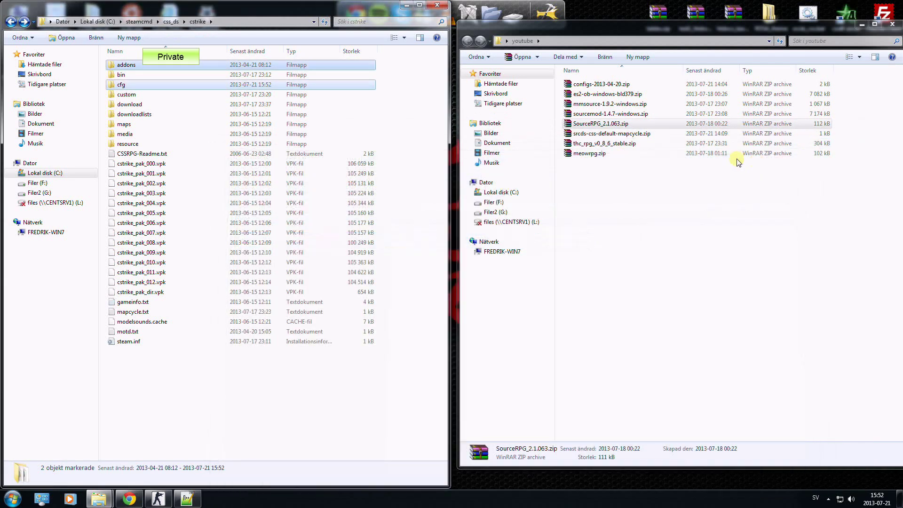
{"action": "left_click", "coordinate": [646, 248]}
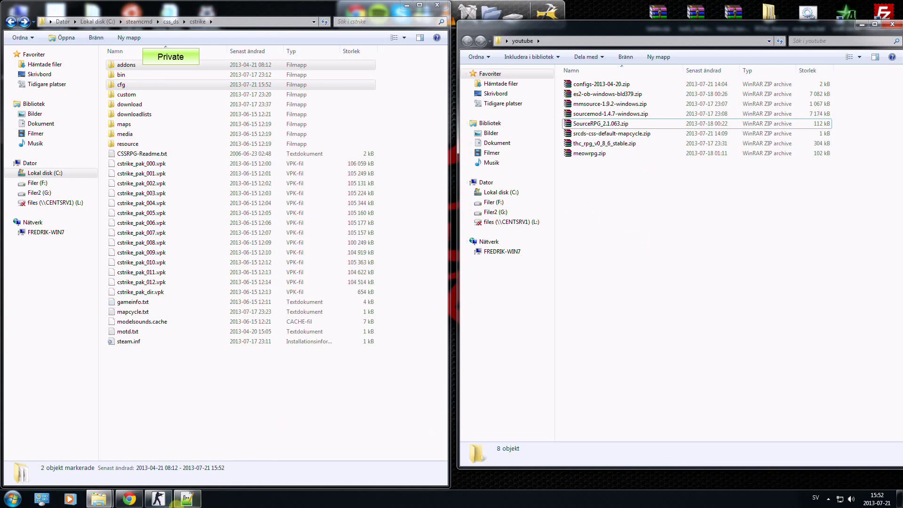
Review the basic_auth admin lines and the es_load sourcerpg line of autoexec.cfg in Notepad++, then minimise the editor
{"action": "left_click", "coordinate": [194, 501]}
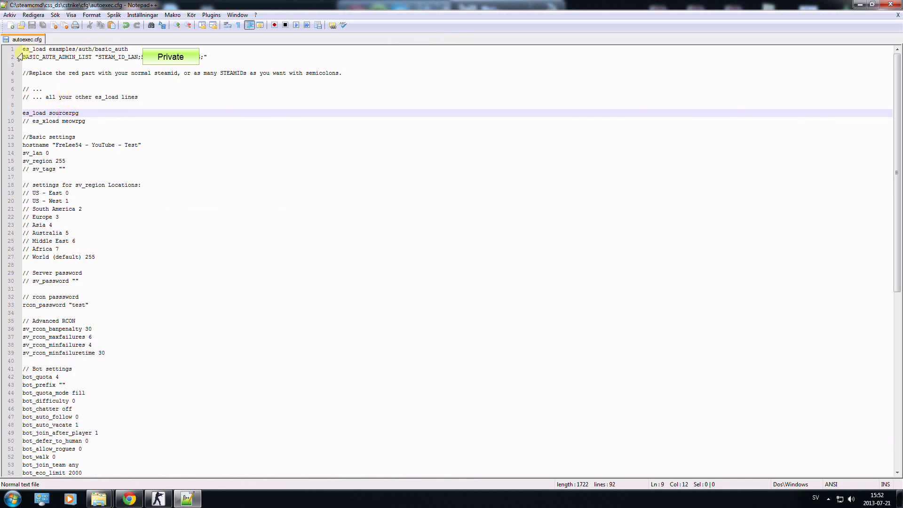
{"action": "left_click_drag", "start_coordinate": [24, 49], "coordinate": [147, 101]}
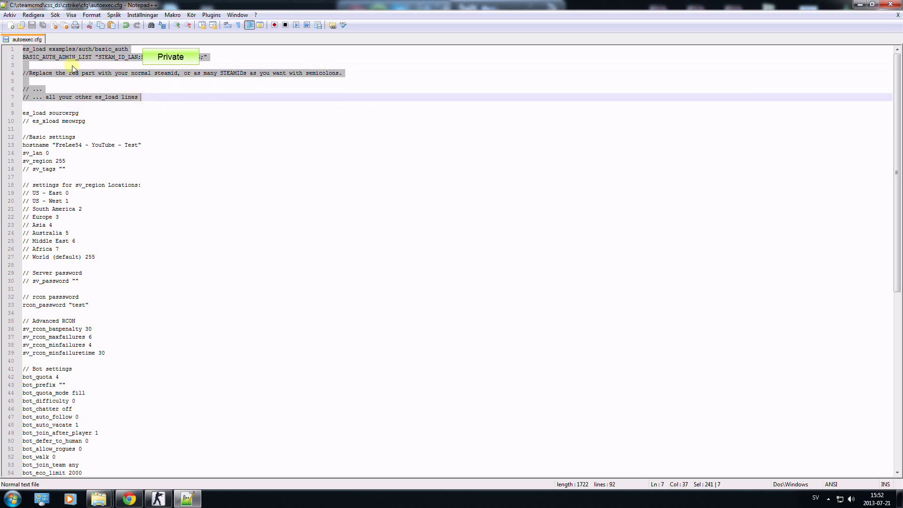
{"action": "left_click", "coordinate": [92, 83]}
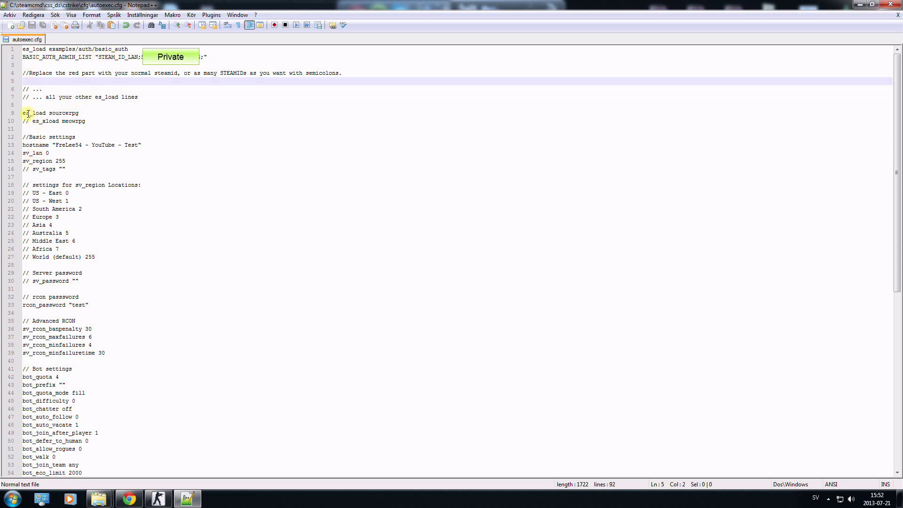
{"action": "left_click_drag", "start_coordinate": [28, 114], "coordinate": [67, 114]}
{"action": "left_click", "coordinate": [81, 113]}
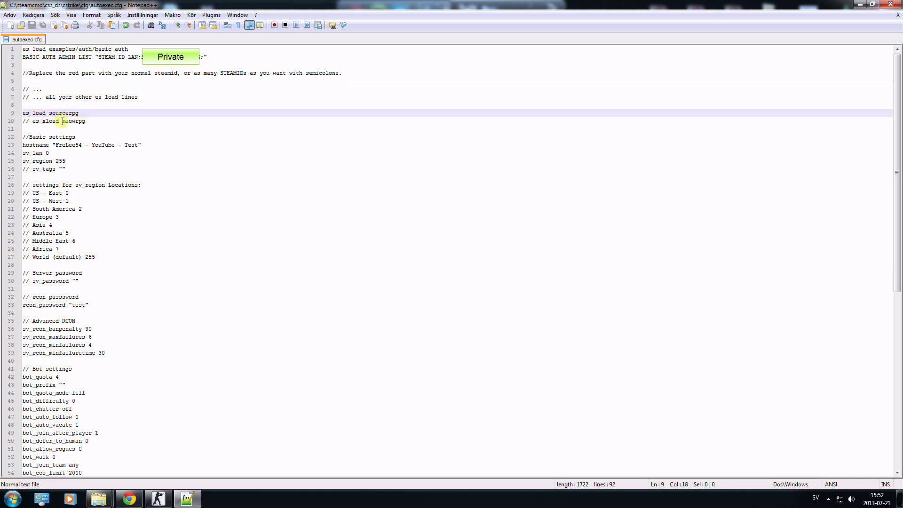
{"action": "left_click_drag", "start_coordinate": [25, 115], "coordinate": [69, 115]}
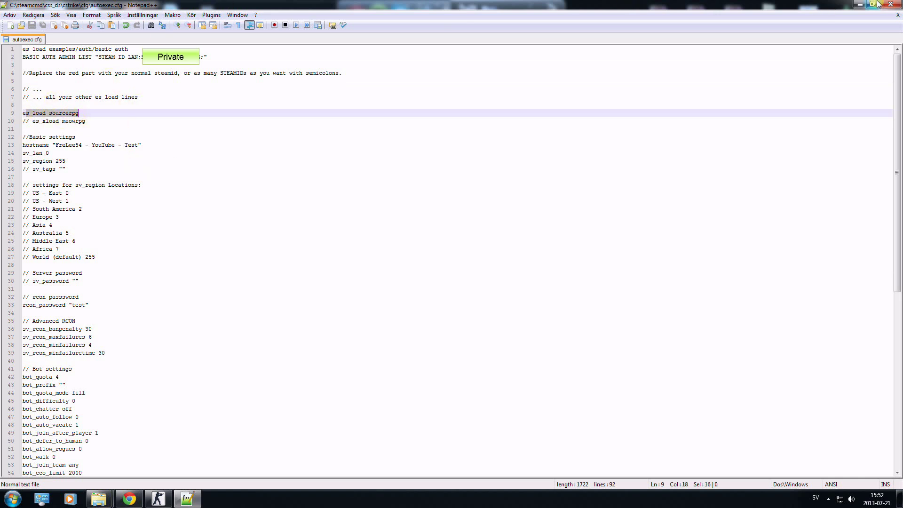
{"action": "left_click", "coordinate": [860, 6]}
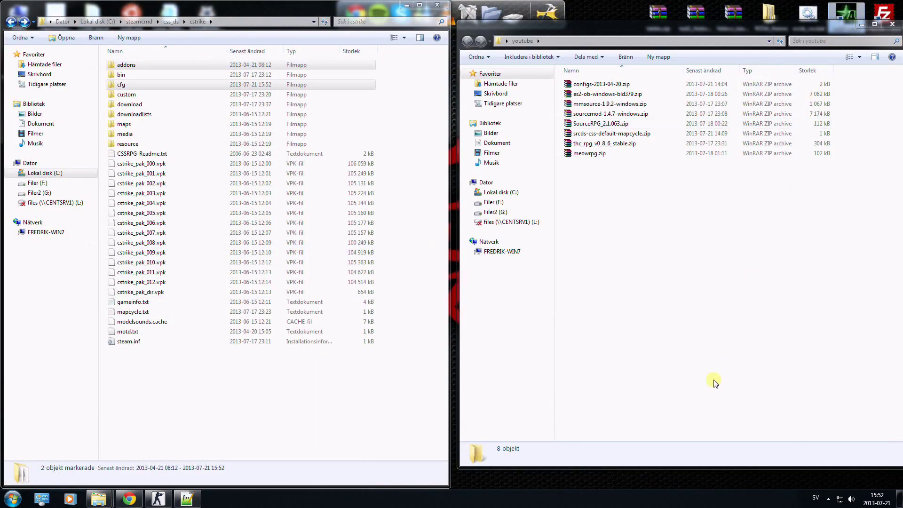
{"action": "left_click", "coordinate": [826, 499]}
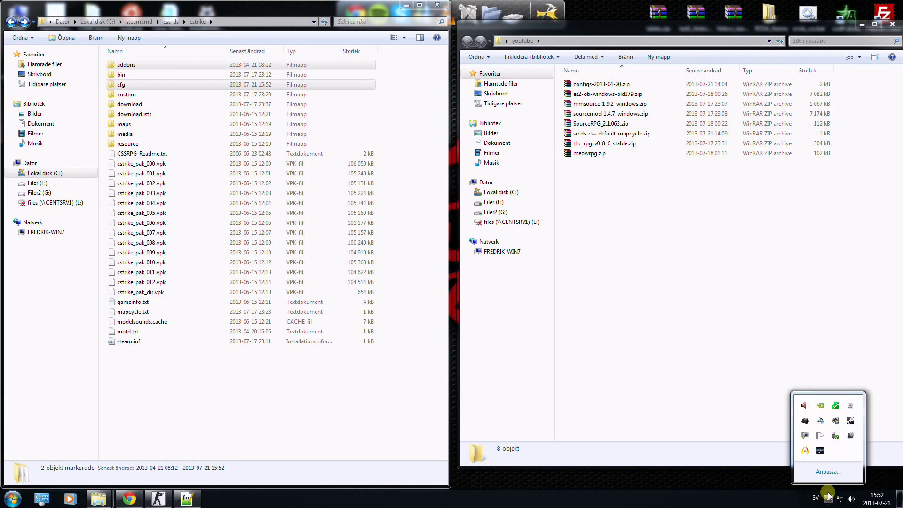
{"action": "mouse_move", "coordinate": [803, 449]}
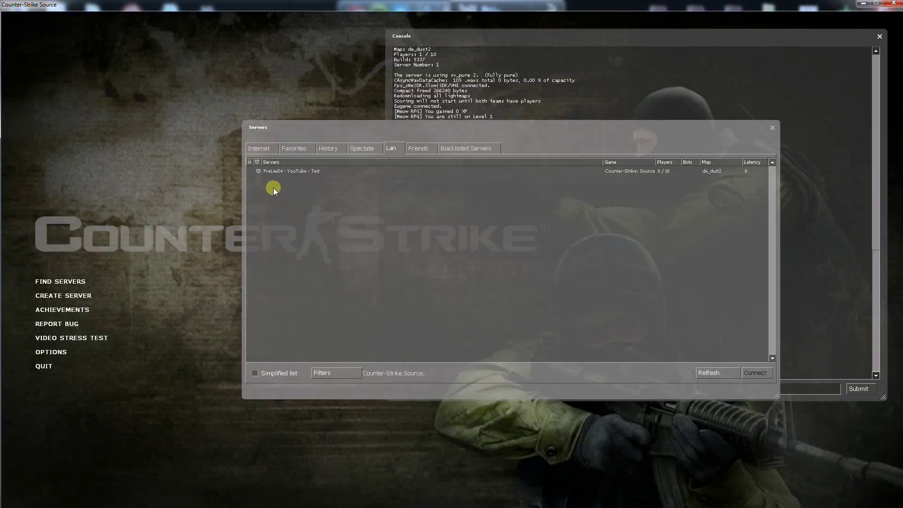
Join the LAN test server on de_dust2 in Counter-Strike: Source, dismissing the welcome page and entering the Counter-Terrorist team
{"action": "double_click", "coordinate": [292, 172]}
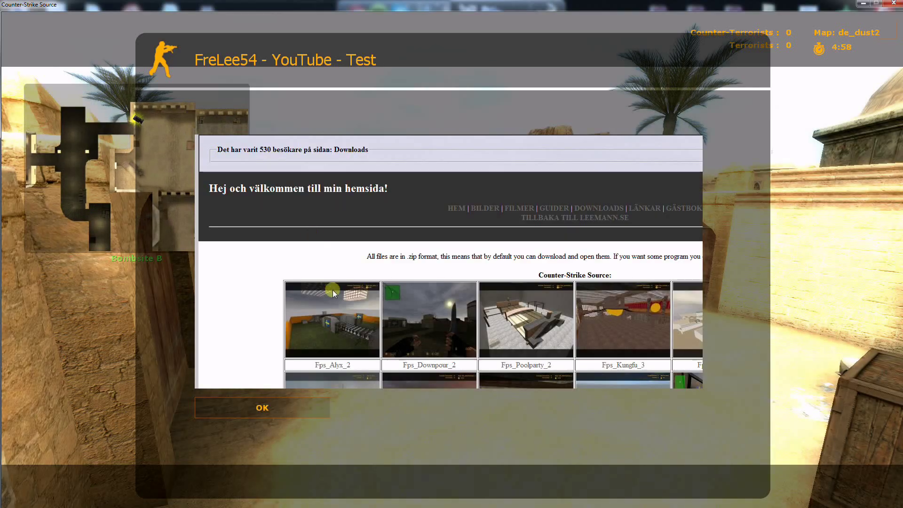
{"action": "key", "text": "Return"}
{"action": "key", "text": "Return"}
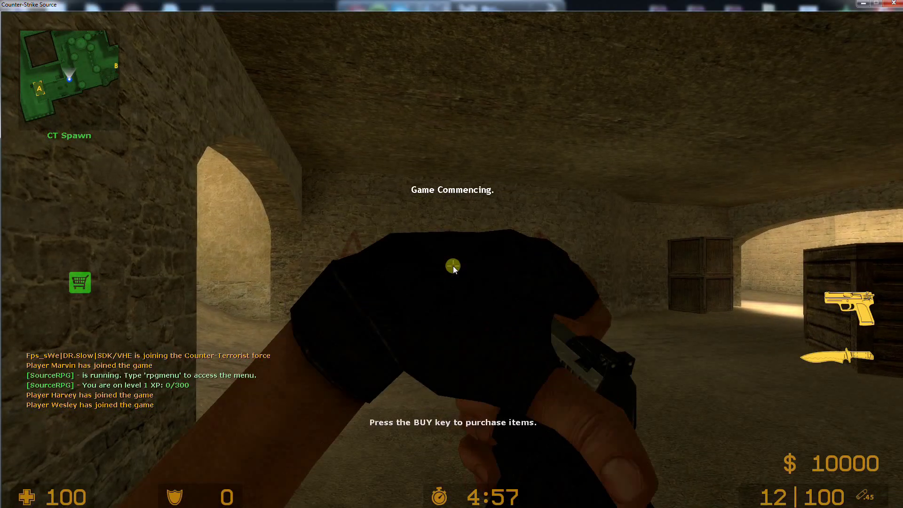
Open the SourceRPG menu with the chat command rpgmenu and upgrade the Regen skill to level 1
{"action": "key", "text": "y"}
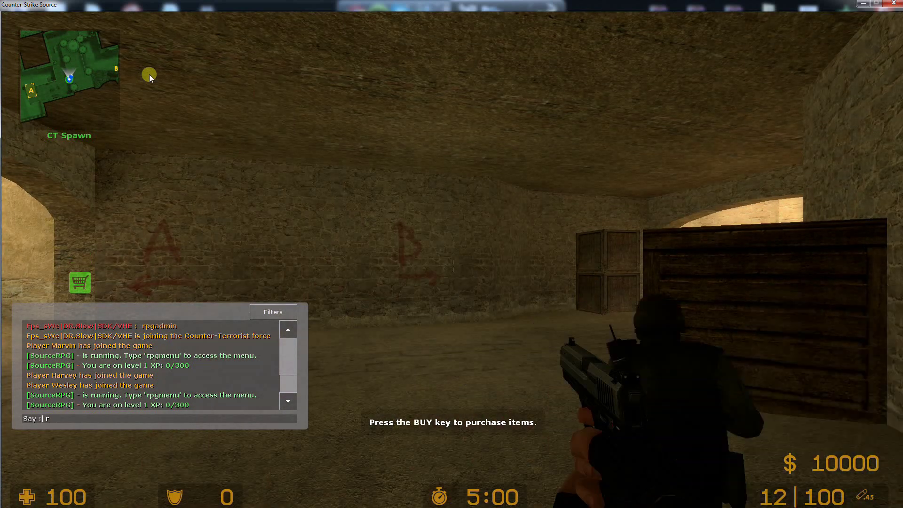
{"action": "type", "text": "rpgmenu"}
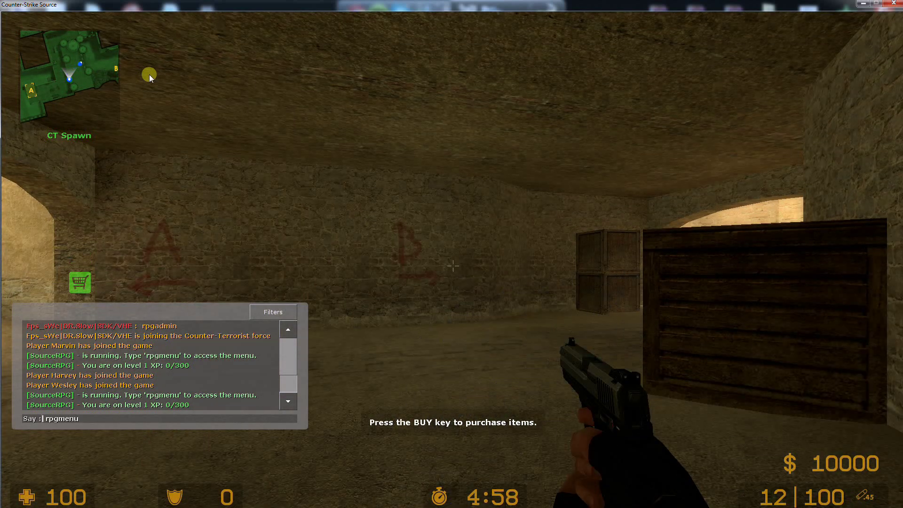
{"action": "key", "text": "Return"}
{"action": "key", "text": "1"}
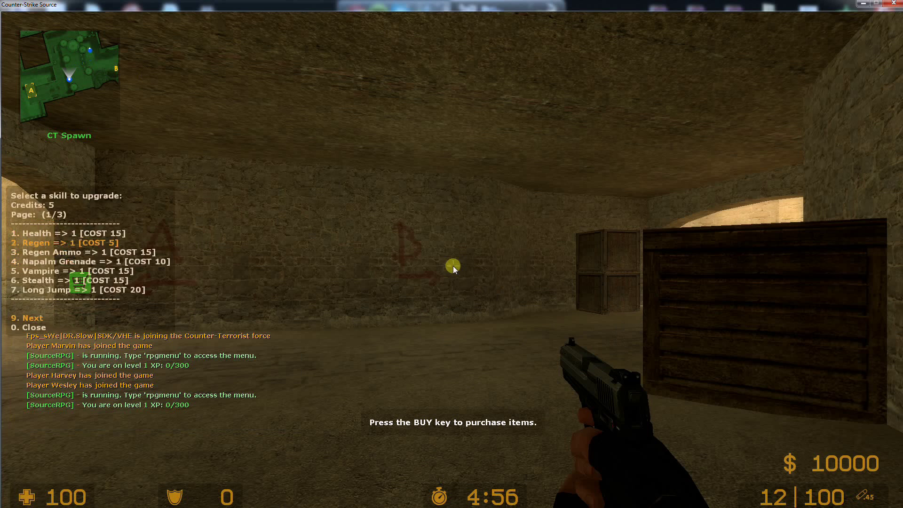
{"action": "key", "text": "2"}
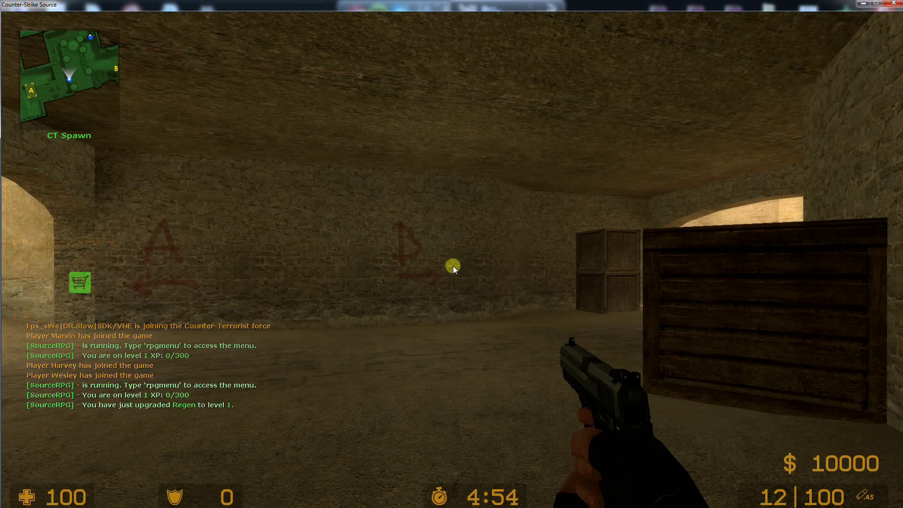
View the SourceRPG admin menu using the chat command rpgadmin, then leave to the main menu and minimise the game
{"action": "key", "text": "y"}
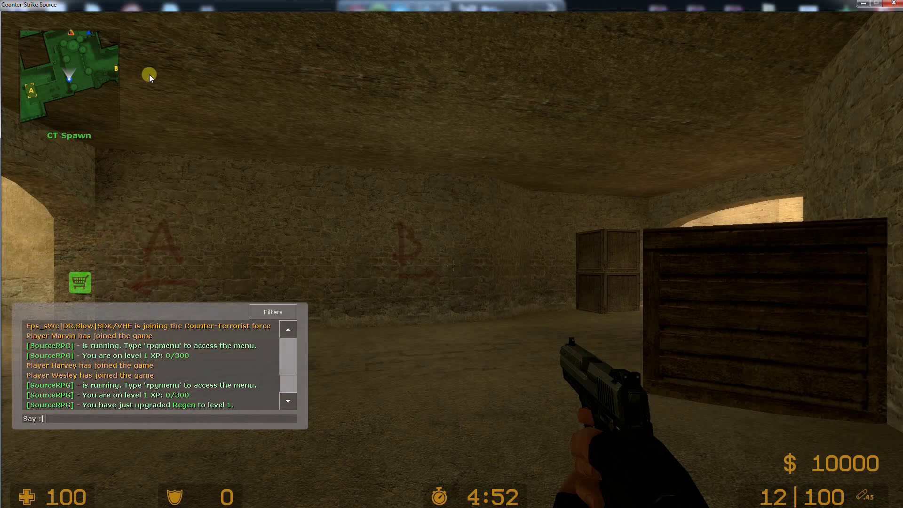
{"action": "type", "text": "rpgam"}
{"action": "type", "text": "dm"}
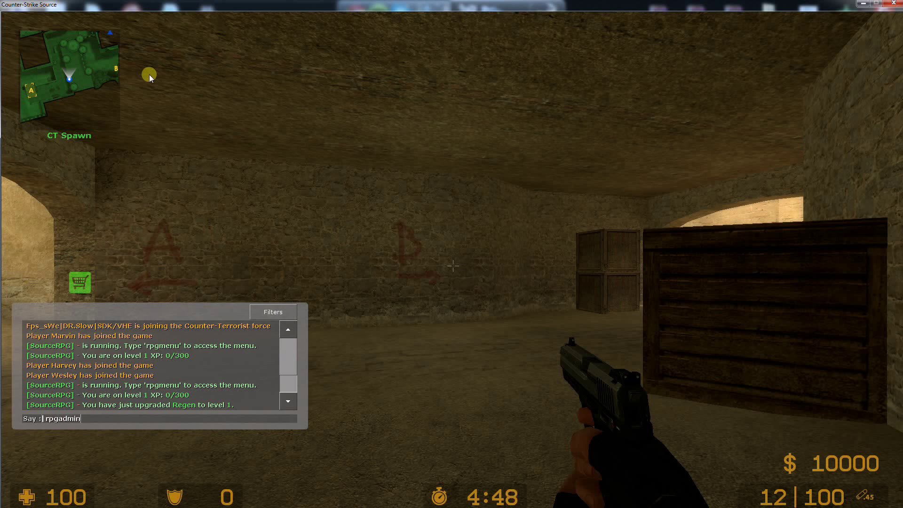
{"action": "key", "text": "Return"}
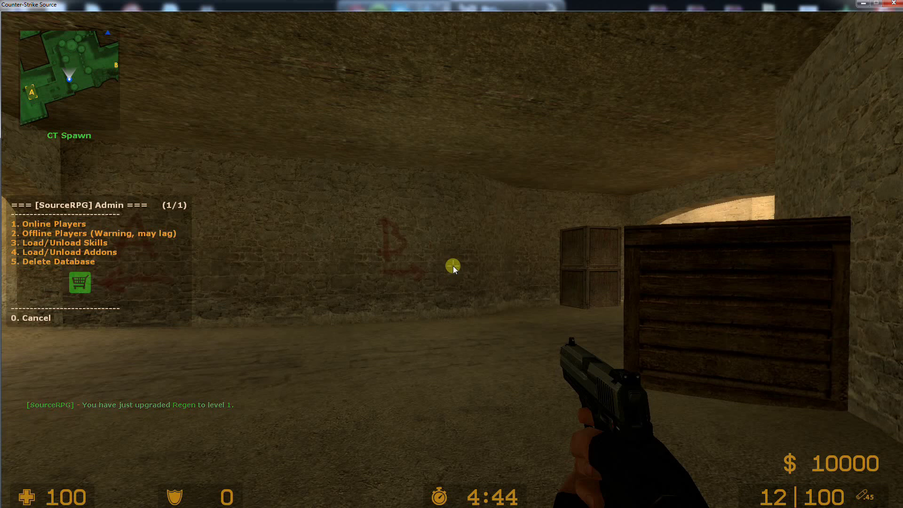
{"action": "key", "text": "Escape"}
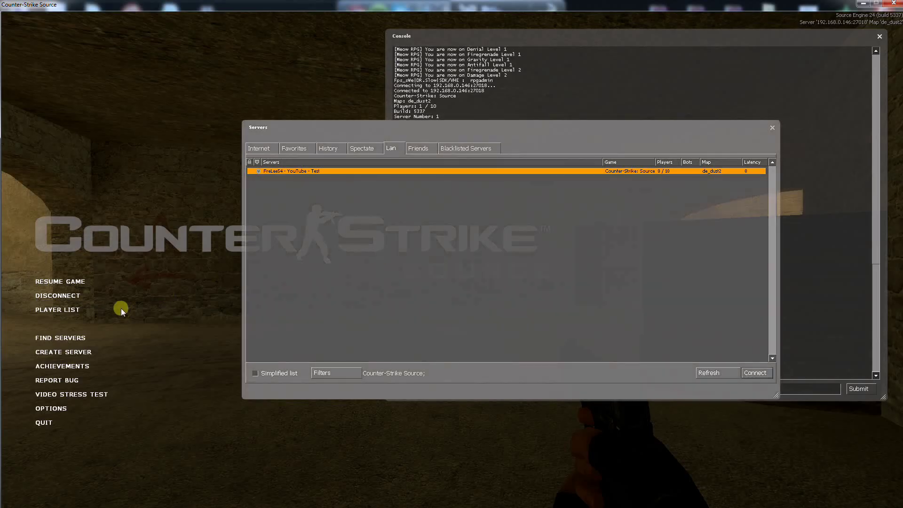
{"action": "left_click", "coordinate": [141, 299]}
{"action": "left_click", "coordinate": [863, 4]}
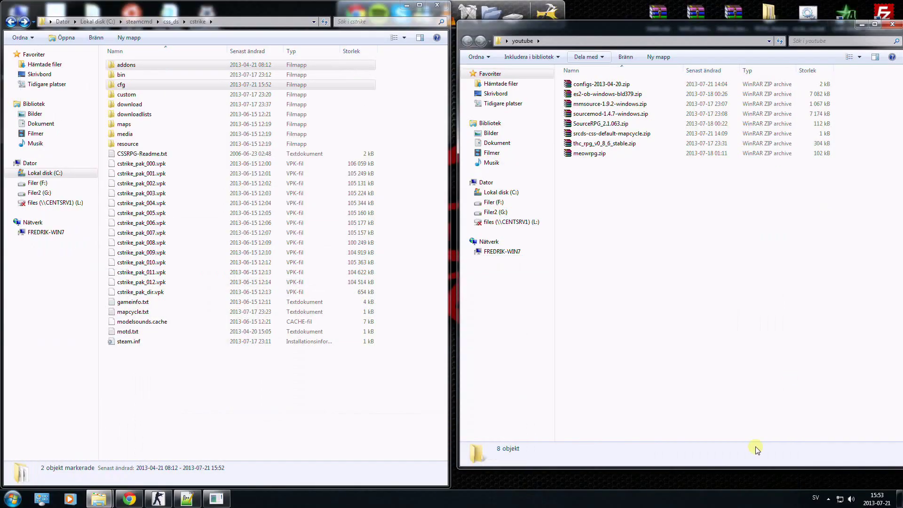
{"action": "left_click", "coordinate": [828, 499]}
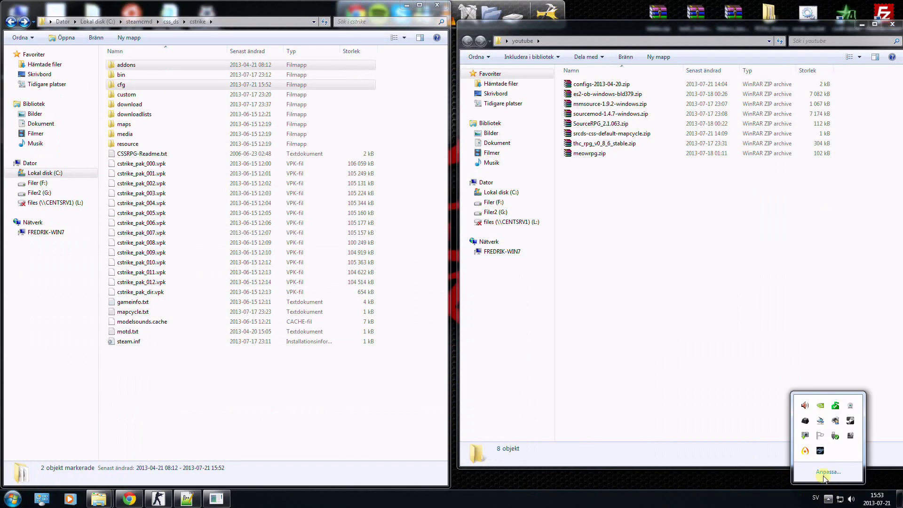
{"action": "left_click", "coordinate": [804, 450]}
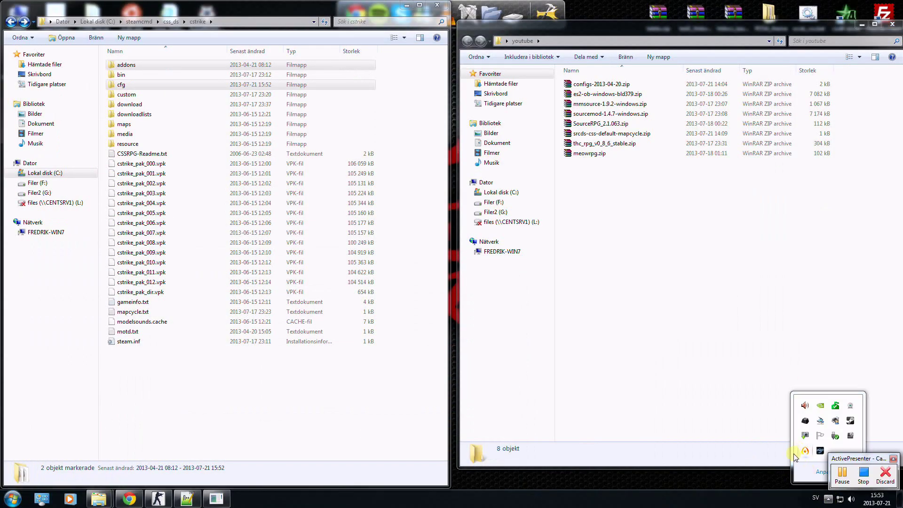
{"action": "left_click", "coordinate": [843, 475]}
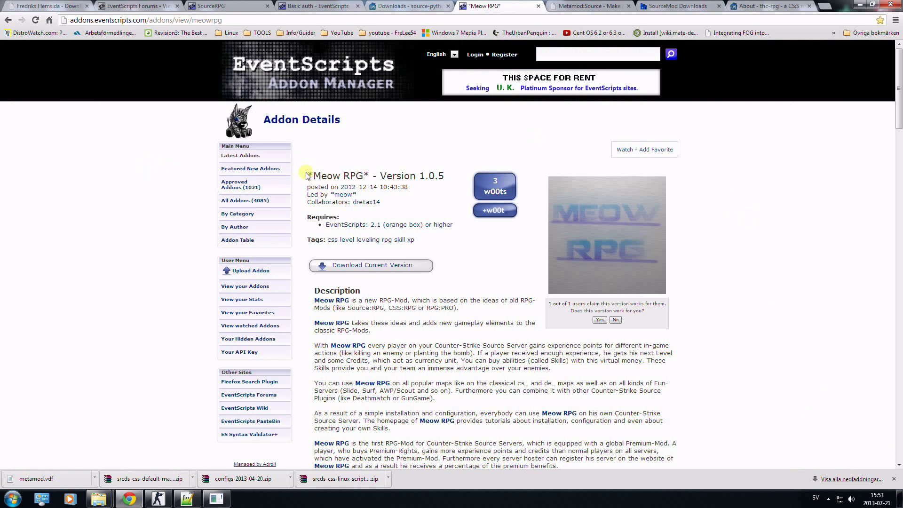
Read the Meow RPG addon page in Chrome, including its skills, the Parachute requirement and the installation instructions, then minimise the browser
{"action": "left_click_drag", "start_coordinate": [312, 175], "coordinate": [363, 181]}
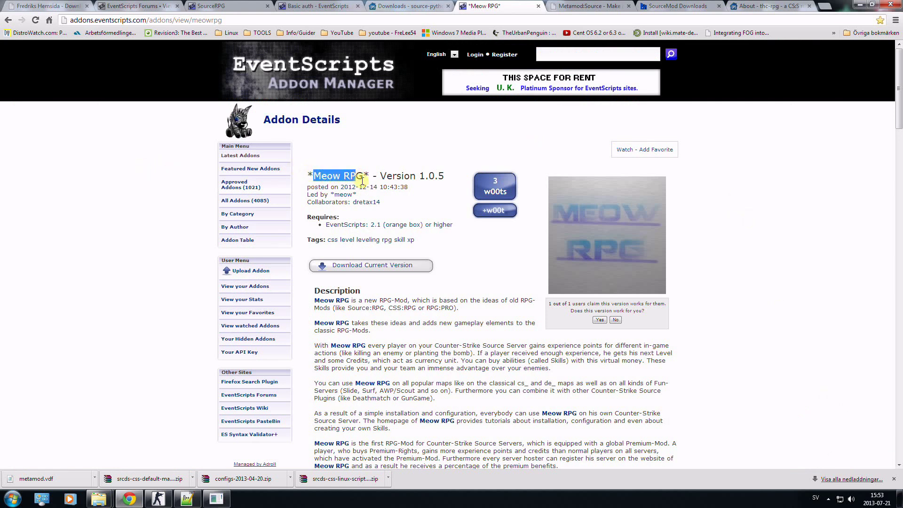
{"action": "left_click", "coordinate": [445, 201]}
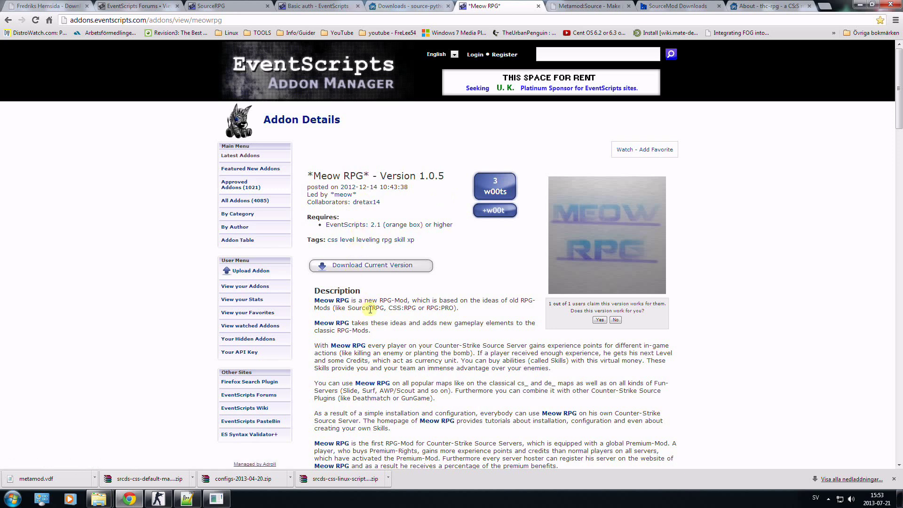
{"action": "scroll", "coordinate": [380, 325], "scroll_direction": "down", "scroll_amount": 5}
{"action": "scroll", "coordinate": [384, 315], "scroll_direction": "up", "scroll_amount": 4}
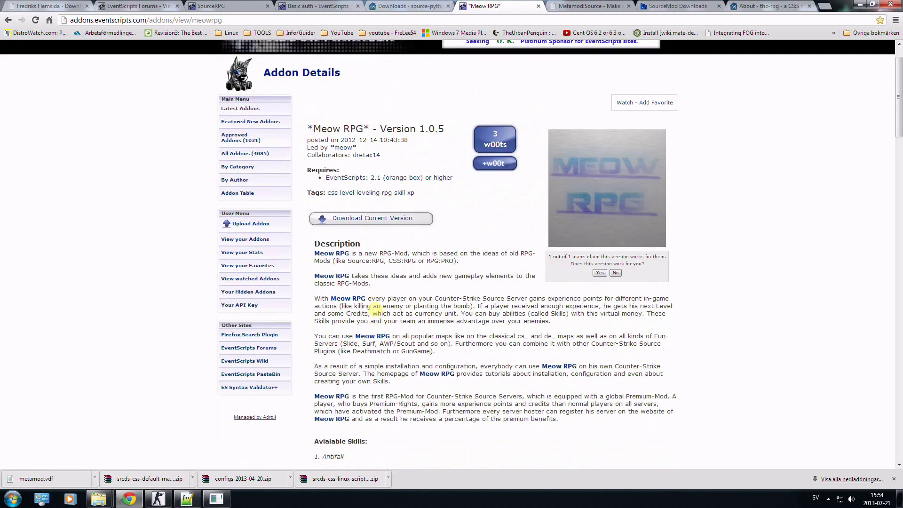
{"action": "scroll", "coordinate": [377, 374], "scroll_direction": "down", "scroll_amount": 13}
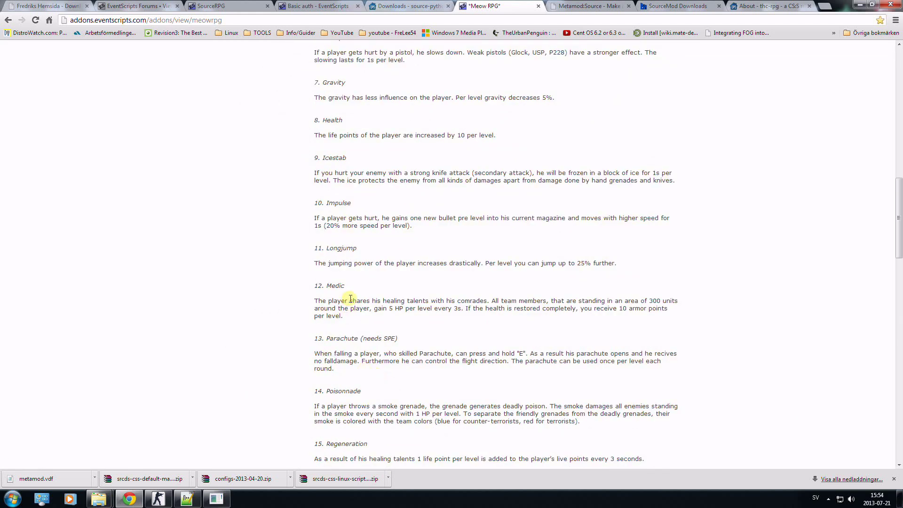
{"action": "left_click_drag", "start_coordinate": [333, 339], "coordinate": [389, 339]}
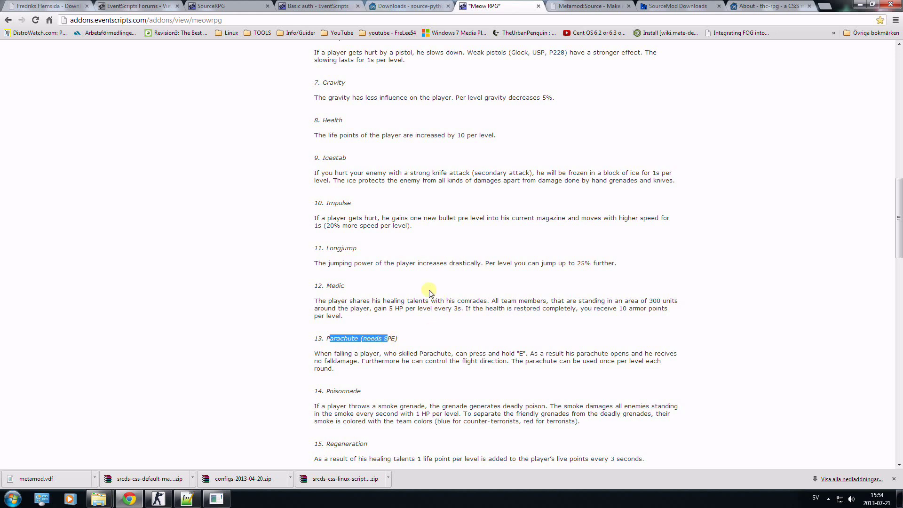
{"action": "left_click", "coordinate": [483, 7]}
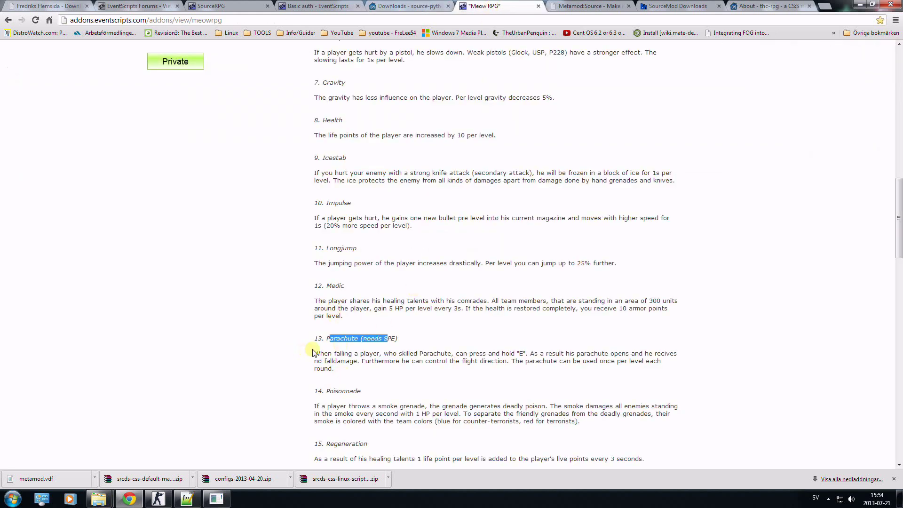
{"action": "scroll", "coordinate": [312, 352], "scroll_direction": "down", "scroll_amount": 17}
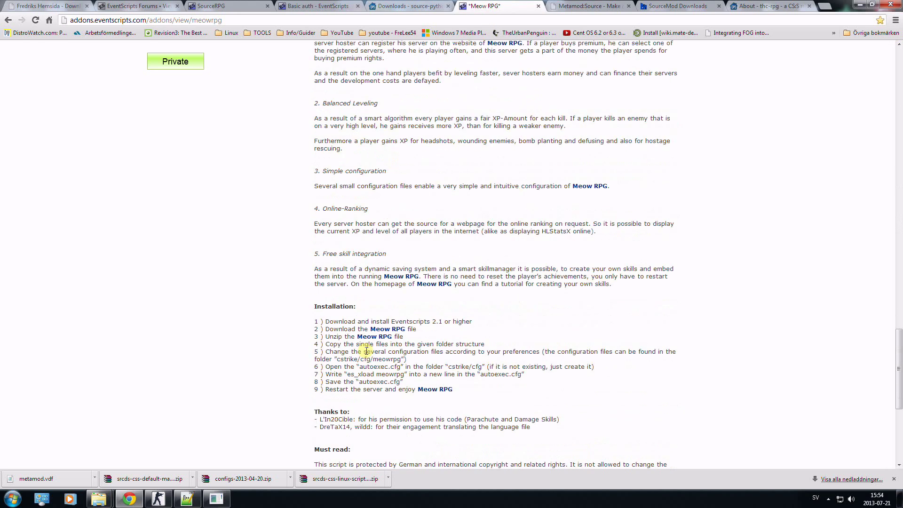
{"action": "scroll", "coordinate": [366, 352], "scroll_direction": "down", "scroll_amount": 5}
{"action": "key", "text": "Home"}
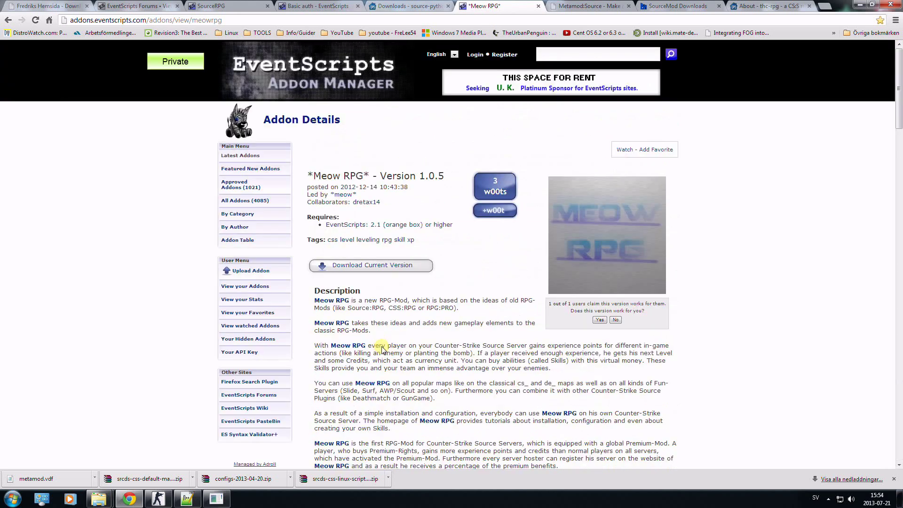
{"action": "left_click", "coordinate": [866, 5]}
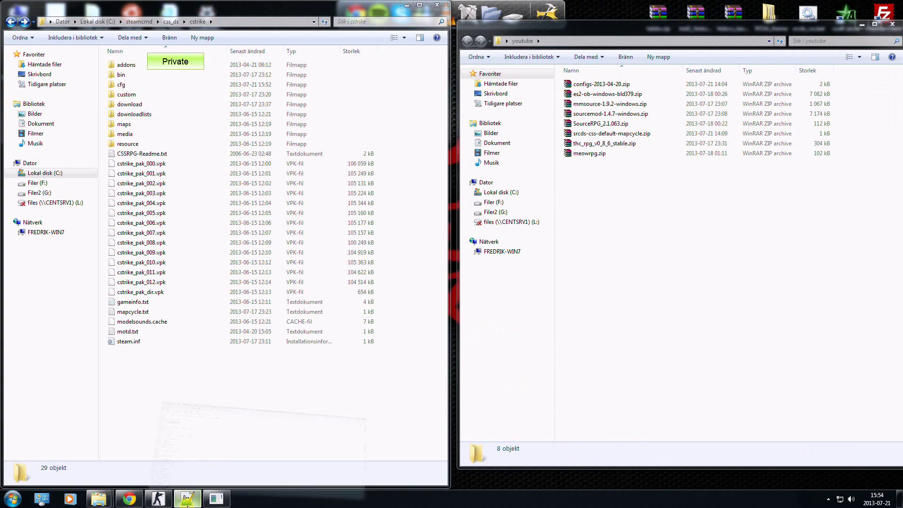
In autoexec.cfg in Notepad++, comment out es_load sourcerpg, uncomment es_xload meowrpg and save the file
{"action": "left_click", "coordinate": [187, 501]}
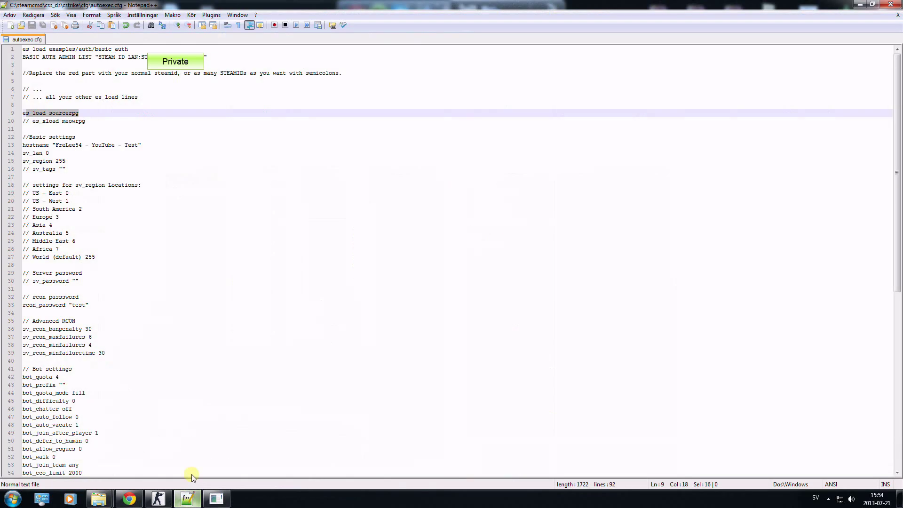
{"action": "left_click", "coordinate": [24, 114]}
{"action": "type", "text": "//"}
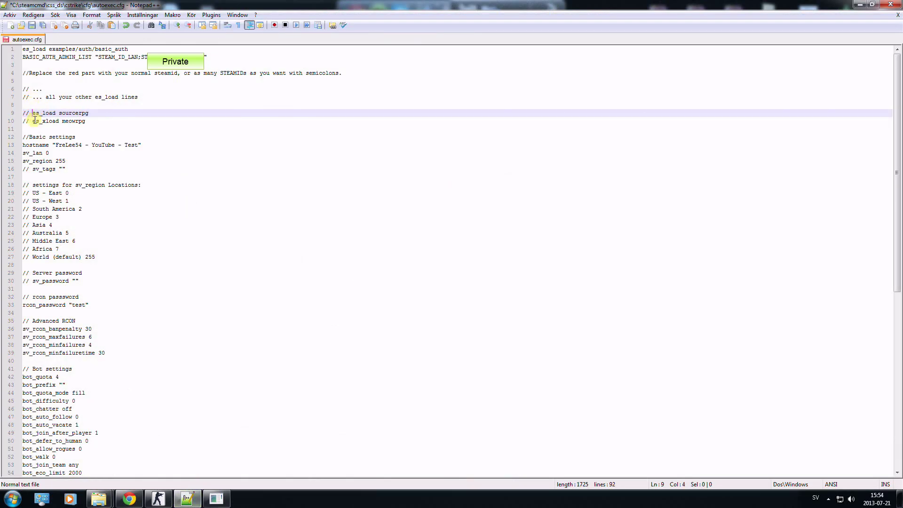
{"action": "key", "text": "Down"}
{"action": "key", "text": "BackSpace"}
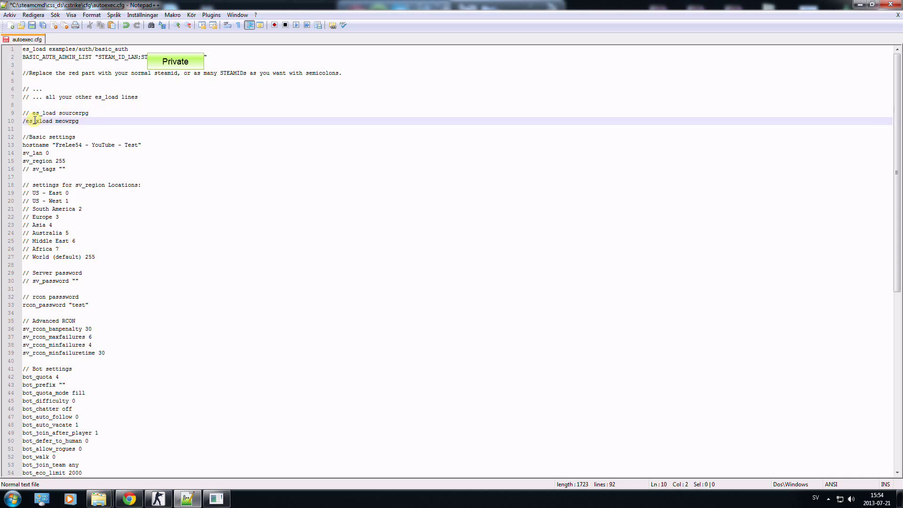
{"action": "left_click", "coordinate": [32, 27]}
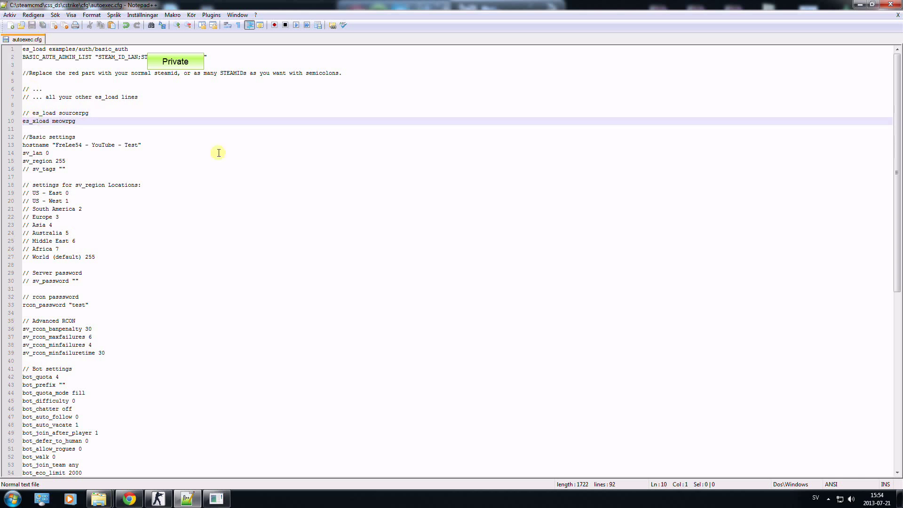
Copy the cfg and addons folders from meowrpg.zip into the server's cstrike folder, merging them with the existing folders
{"action": "left_click", "coordinate": [861, 5]}
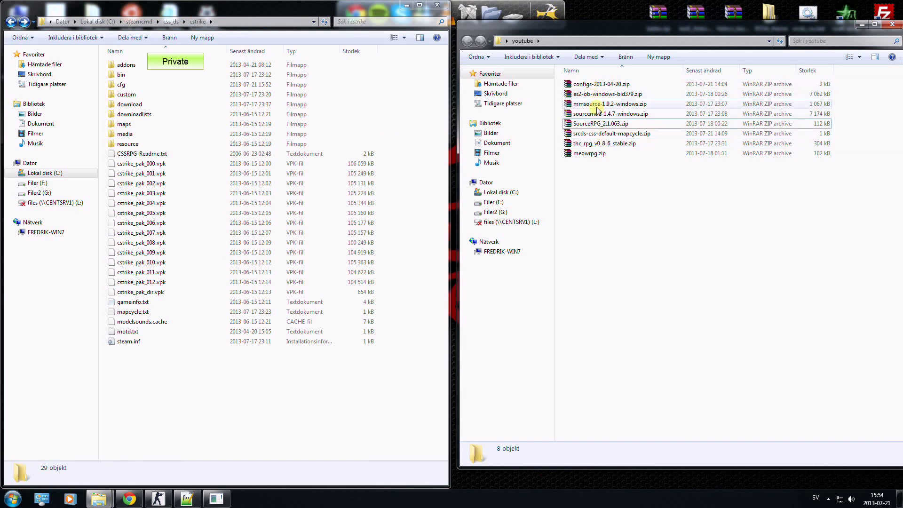
{"action": "left_click", "coordinate": [591, 155]}
{"action": "double_click", "coordinate": [590, 155]}
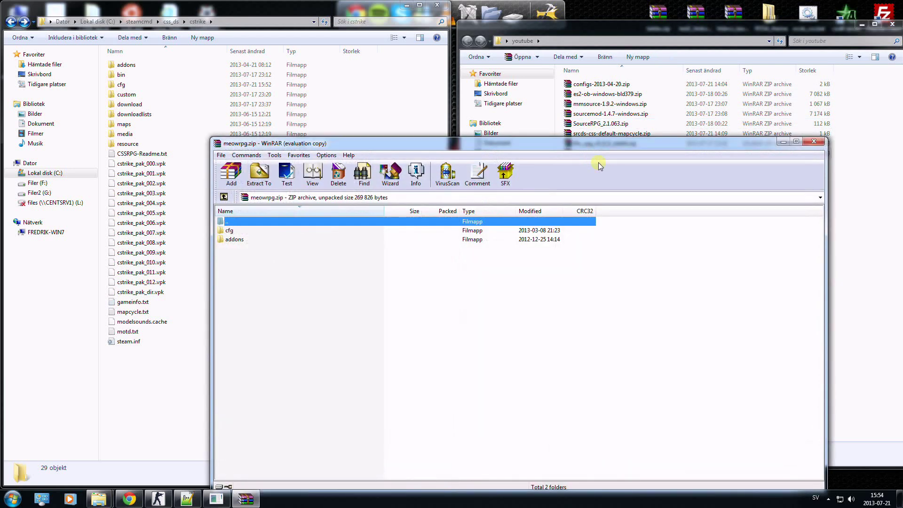
{"action": "left_click_drag", "start_coordinate": [515, 148], "coordinate": [757, 108]}
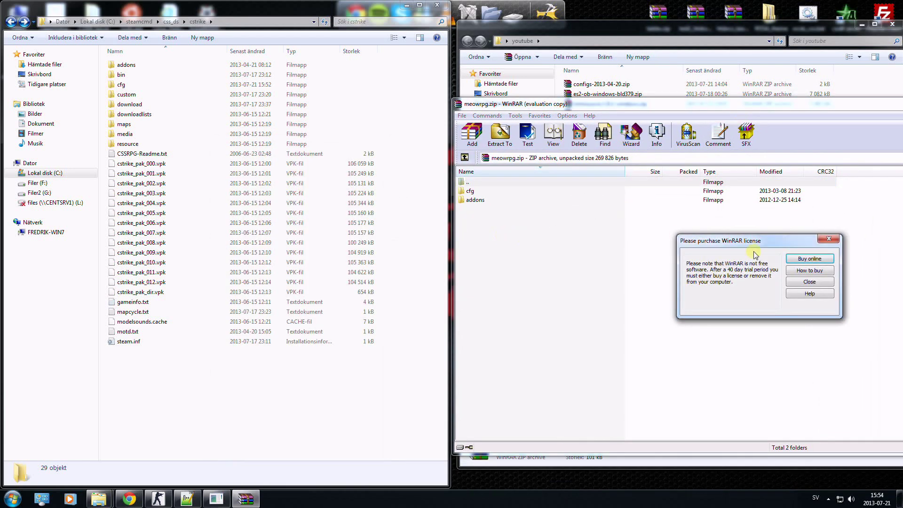
{"action": "left_click", "coordinate": [837, 240]}
{"action": "left_click", "coordinate": [472, 191]}
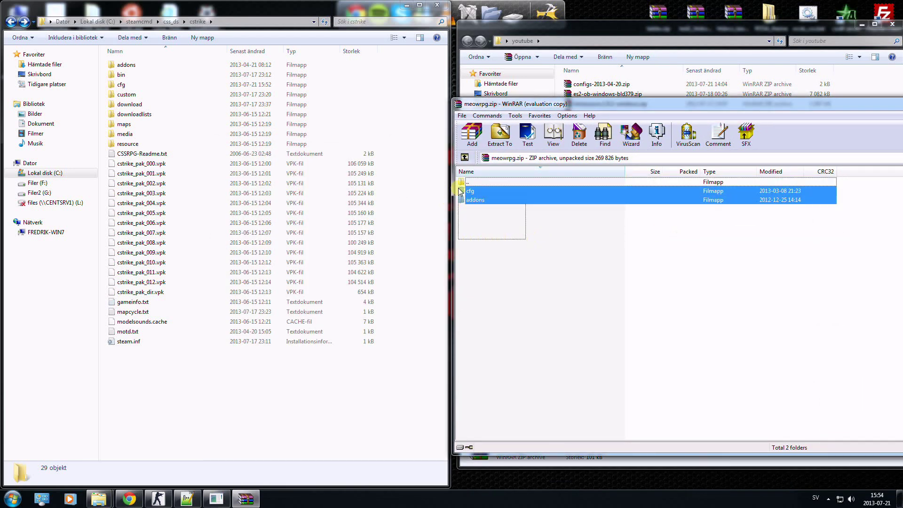
{"action": "left_click", "coordinate": [473, 201], "text": "shift"}
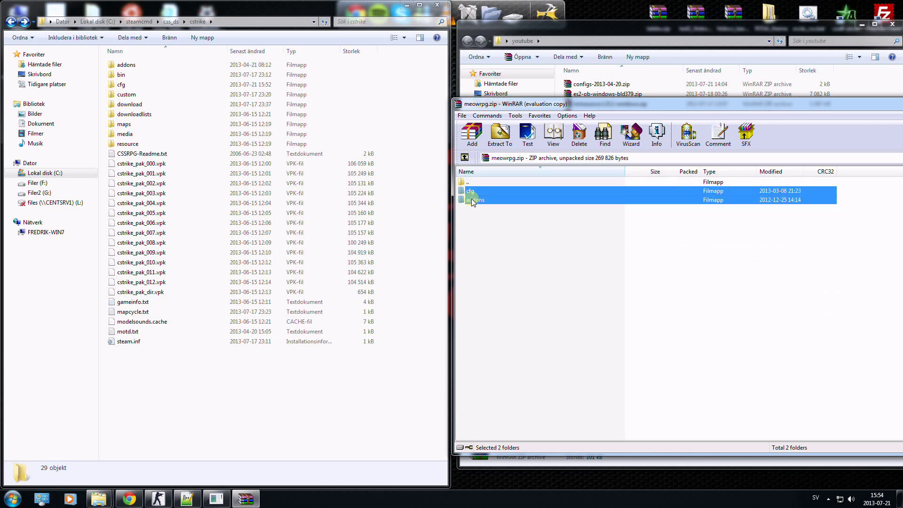
{"action": "left_click_drag", "start_coordinate": [35, 373], "coordinate": [151, 400]}
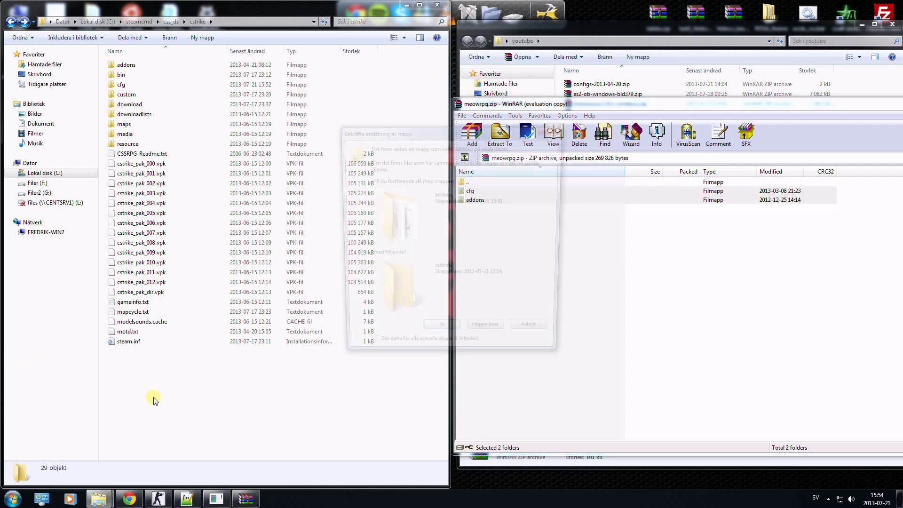
{"action": "left_click", "coordinate": [445, 336]}
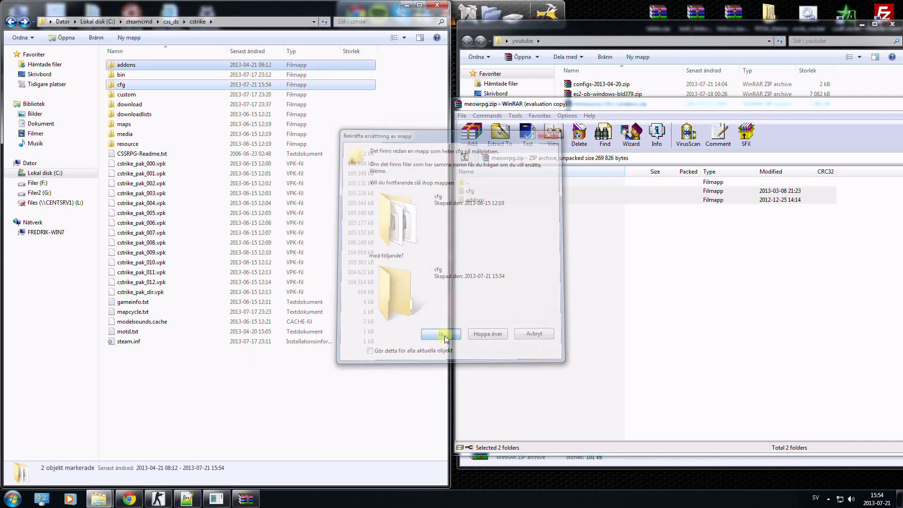
Open Parachute.cfg from the cstrike\cfg\meowrpg folder in Notepad++
{"action": "double_click", "coordinate": [122, 85]}
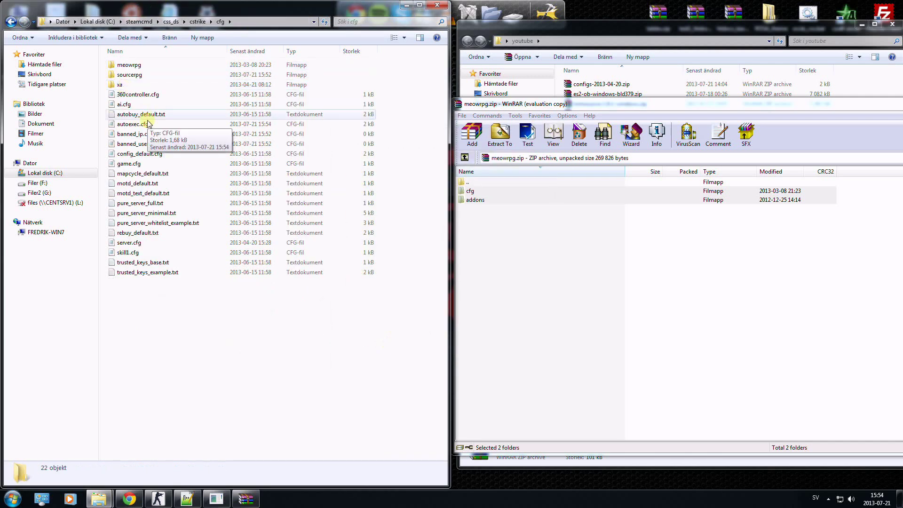
{"action": "left_click", "coordinate": [133, 67]}
{"action": "double_click", "coordinate": [133, 69]}
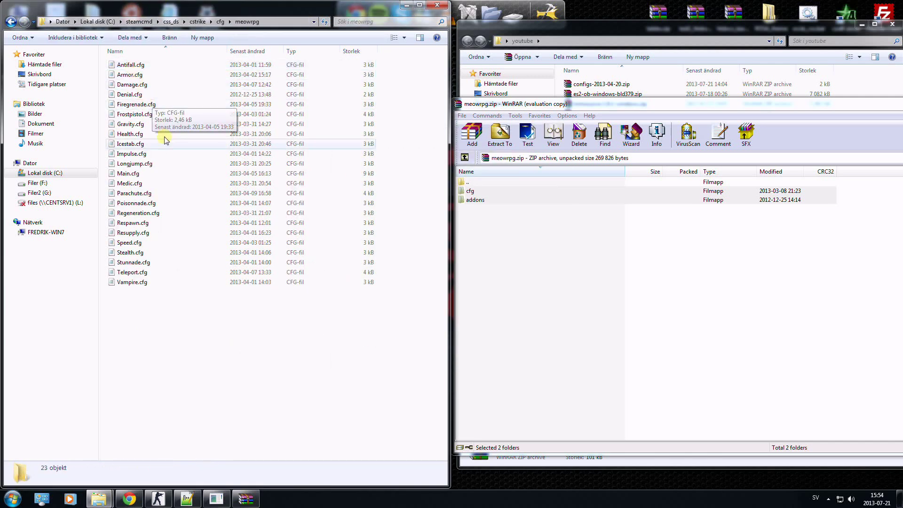
{"action": "left_click", "coordinate": [138, 215]}
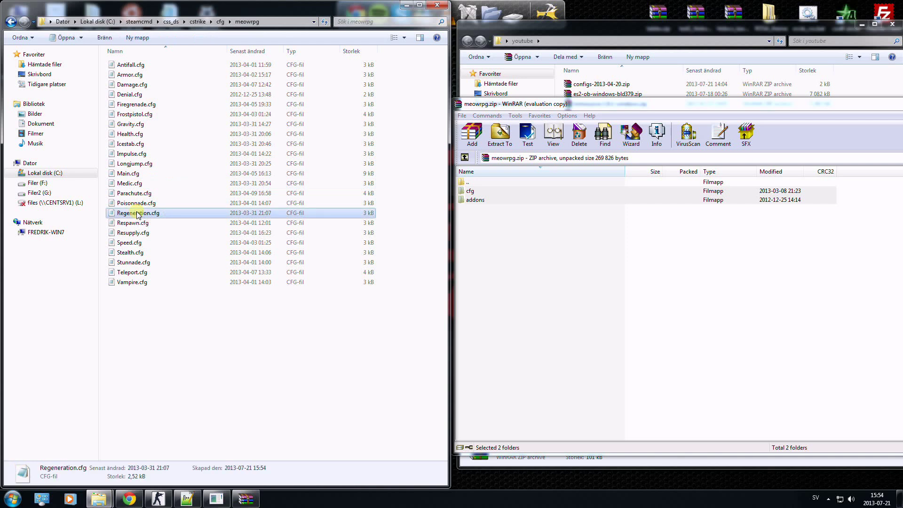
{"action": "left_click", "coordinate": [123, 193]}
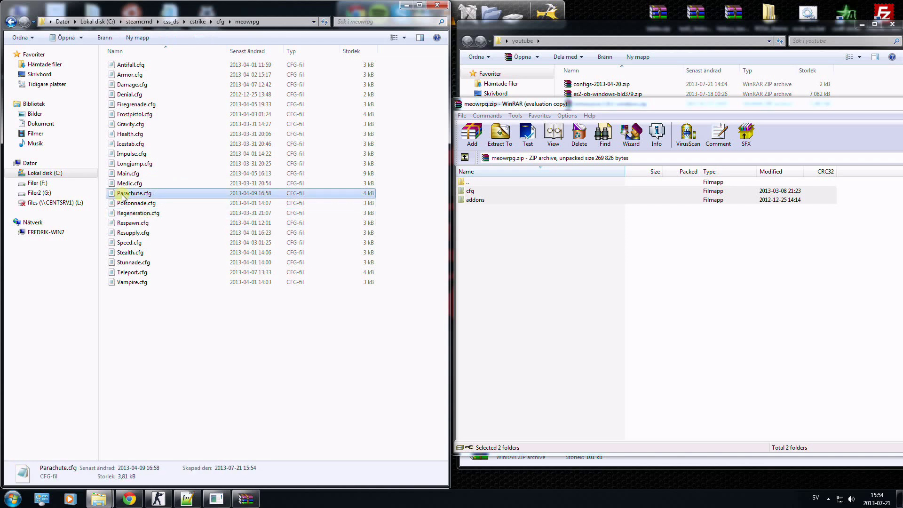
{"action": "right_click", "coordinate": [123, 193]}
{"action": "left_click", "coordinate": [155, 210]}
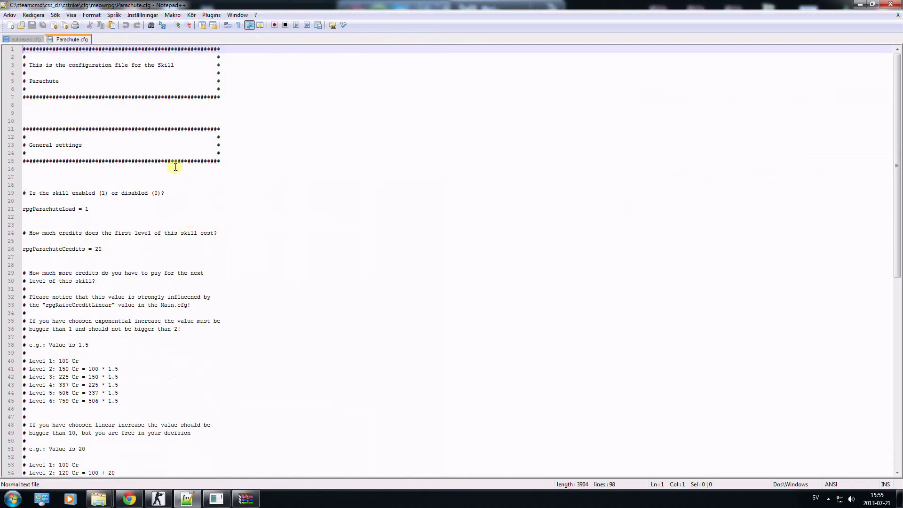
Disable the Parachute skill by setting rpgParachuteLoad to 0, save Parachute.cfg and minimise the editor
{"action": "left_click", "coordinate": [114, 209]}
{"action": "key", "text": "BackSpace"}
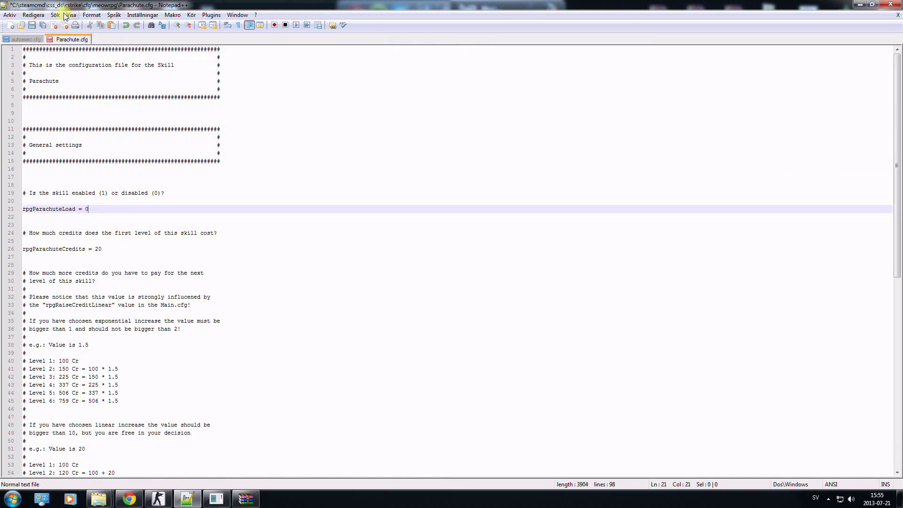
{"action": "left_click", "coordinate": [30, 27]}
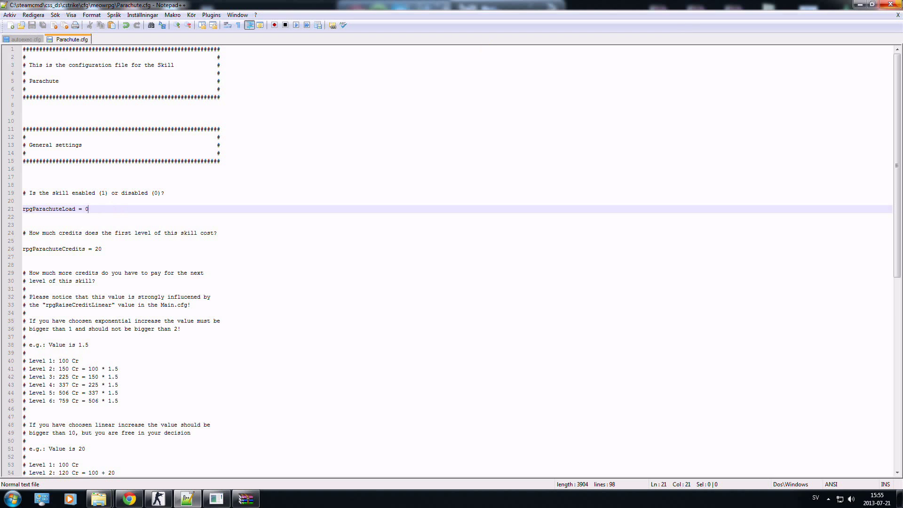
{"action": "left_click", "coordinate": [859, 3]}
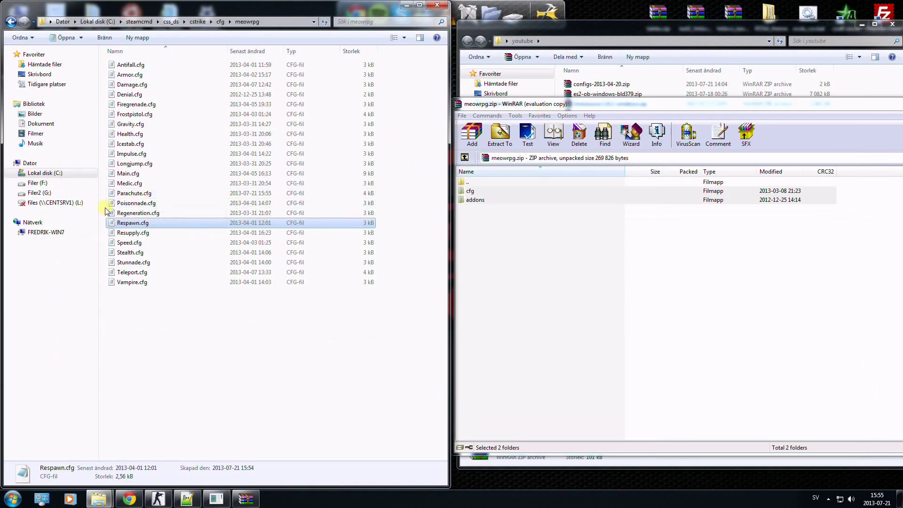
Open Main.cfg from the meowrpg folder in Notepad++ and review its settings down to the Admin section
{"action": "double_click", "coordinate": [128, 173]}
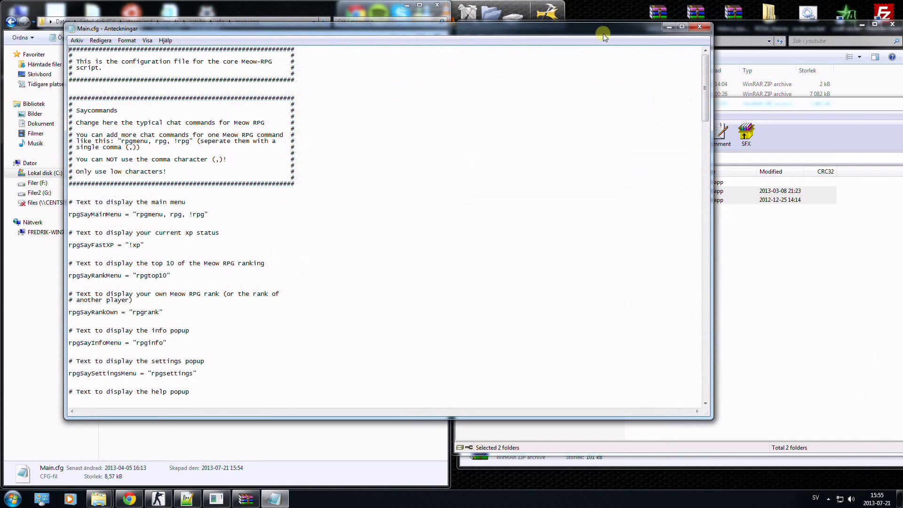
{"action": "left_click", "coordinate": [699, 27]}
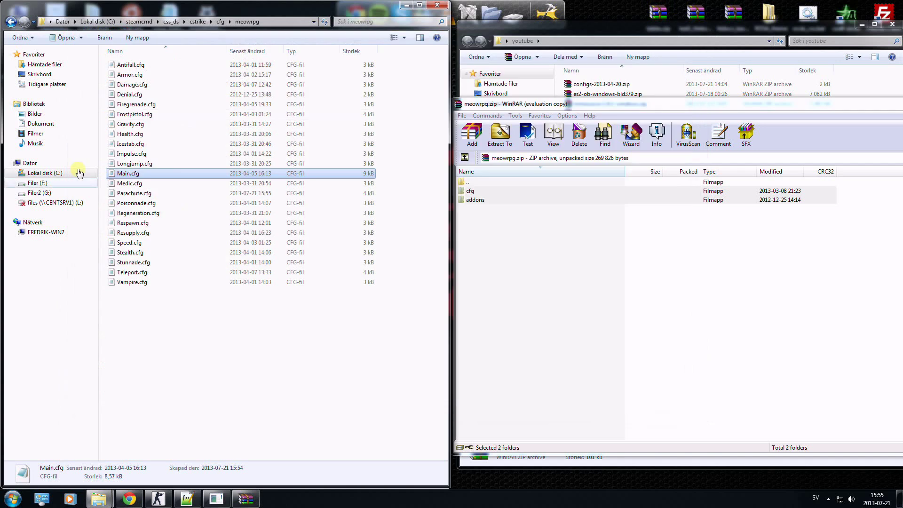
{"action": "right_click", "coordinate": [121, 173]}
{"action": "left_click", "coordinate": [159, 204]}
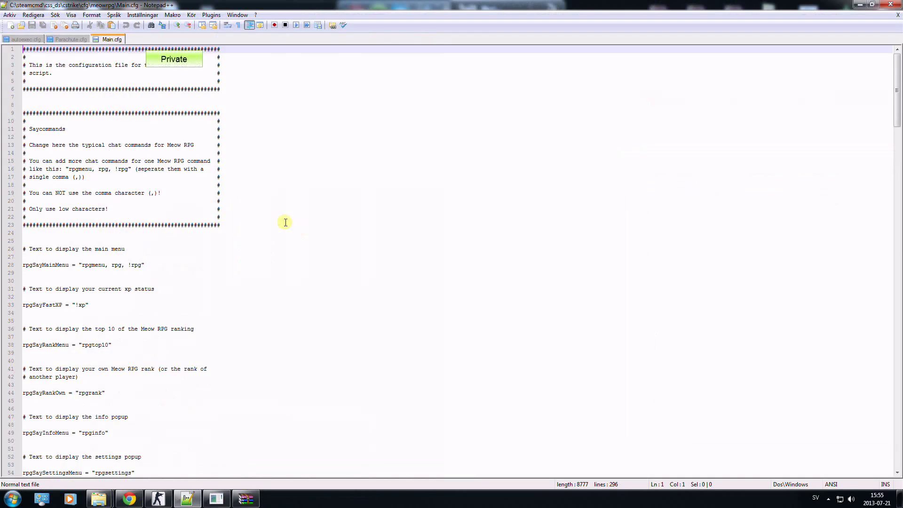
{"action": "scroll", "coordinate": [166, 239], "scroll_direction": "down", "scroll_amount": 20}
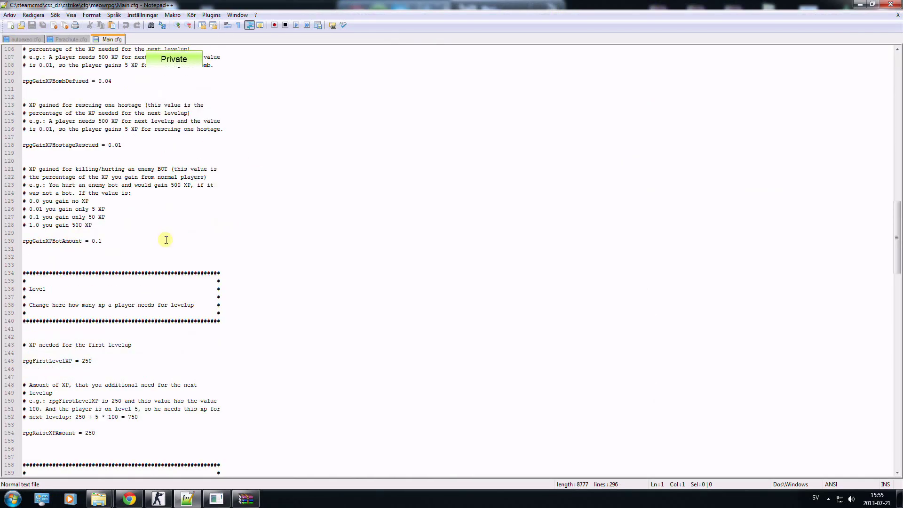
{"action": "scroll", "coordinate": [166, 239], "scroll_direction": "down", "scroll_amount": 6}
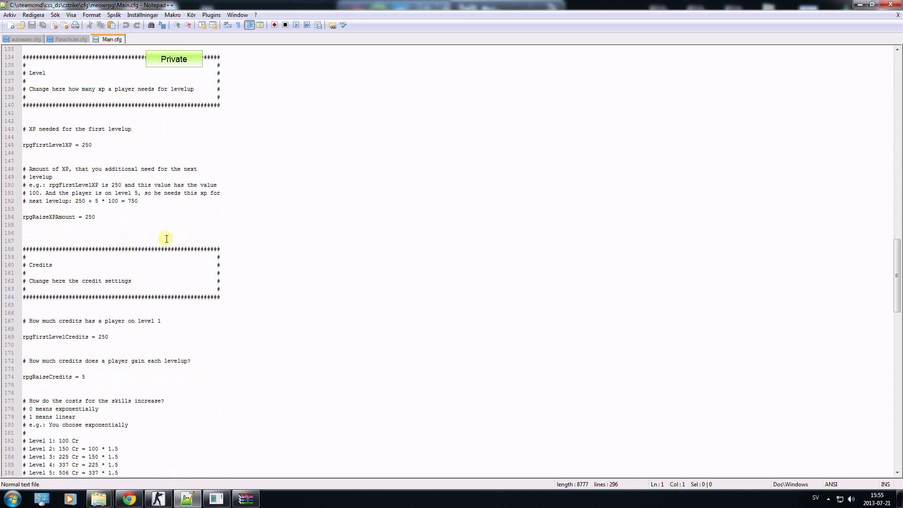
{"action": "scroll", "coordinate": [167, 239], "scroll_direction": "down", "scroll_amount": 20}
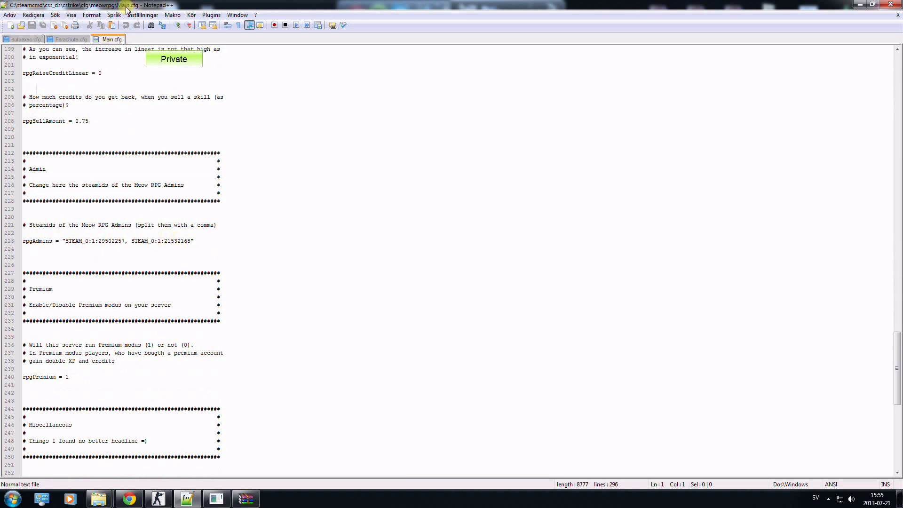
Replace the default rpgAdmins Steam IDs in Main.cfg with the admin's own Steam ID from autoexec.cfg, save the file and minimise the editor
{"action": "left_click", "coordinate": [25, 40]}
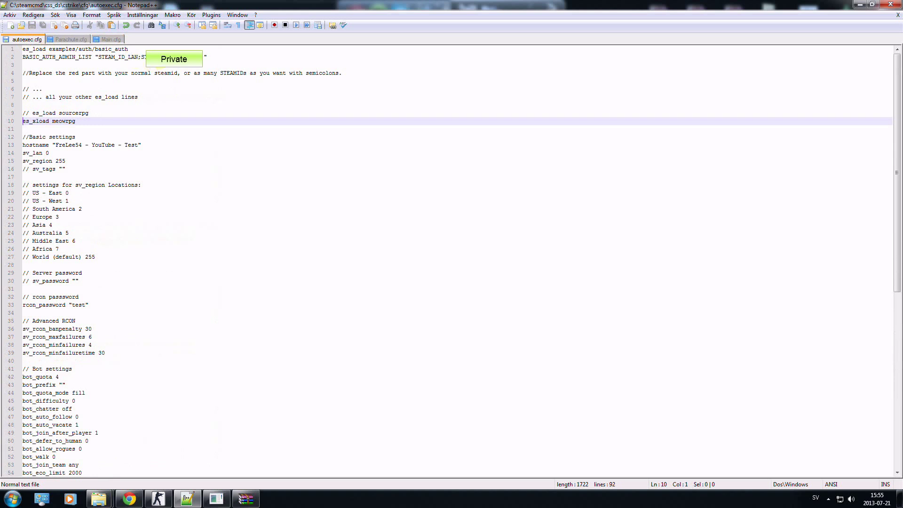
{"action": "left_click_drag", "start_coordinate": [143, 58], "coordinate": [200, 57]}
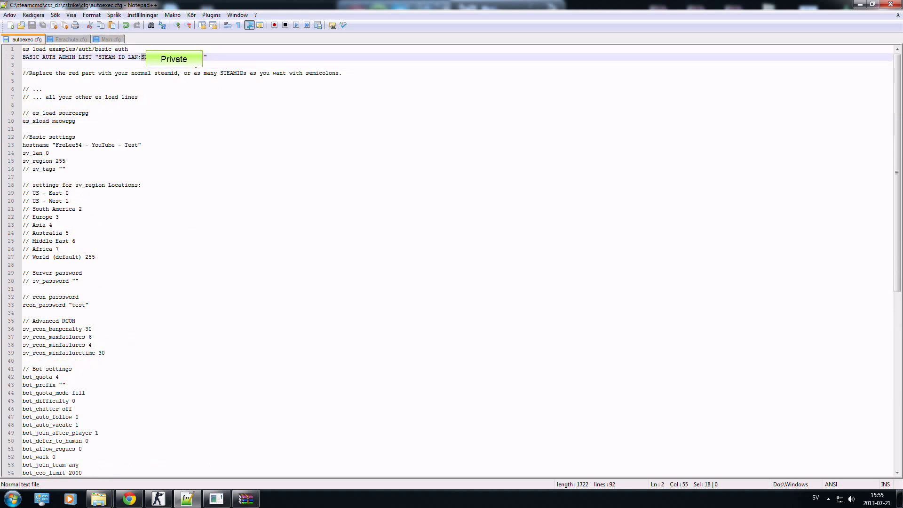
{"action": "left_click", "coordinate": [108, 40]}
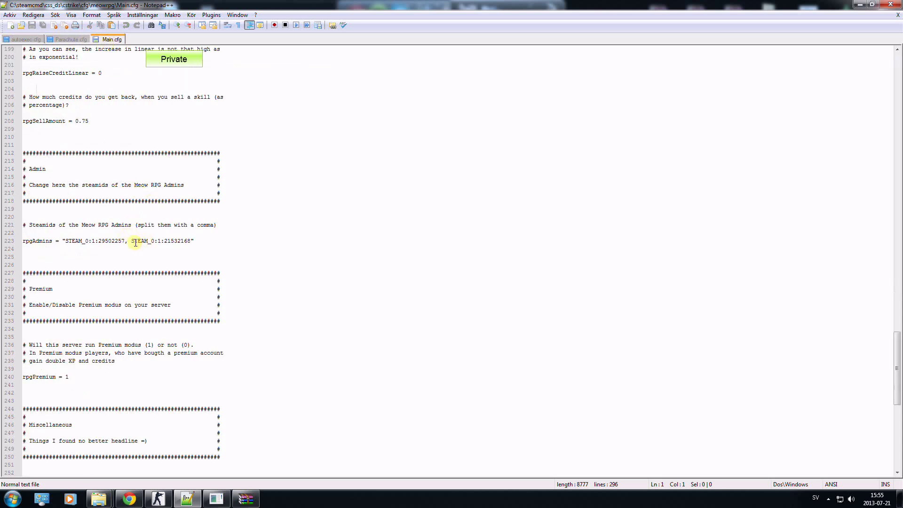
{"action": "left_click_drag", "start_coordinate": [132, 241], "coordinate": [193, 240]}
{"action": "key", "text": "Delete"}
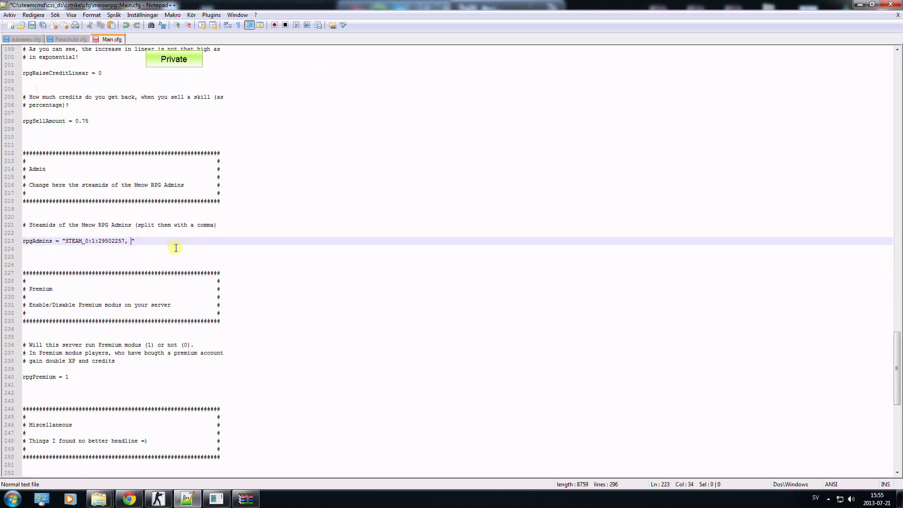
{"action": "left_click_drag", "start_coordinate": [116, 241], "coordinate": [66, 241]}
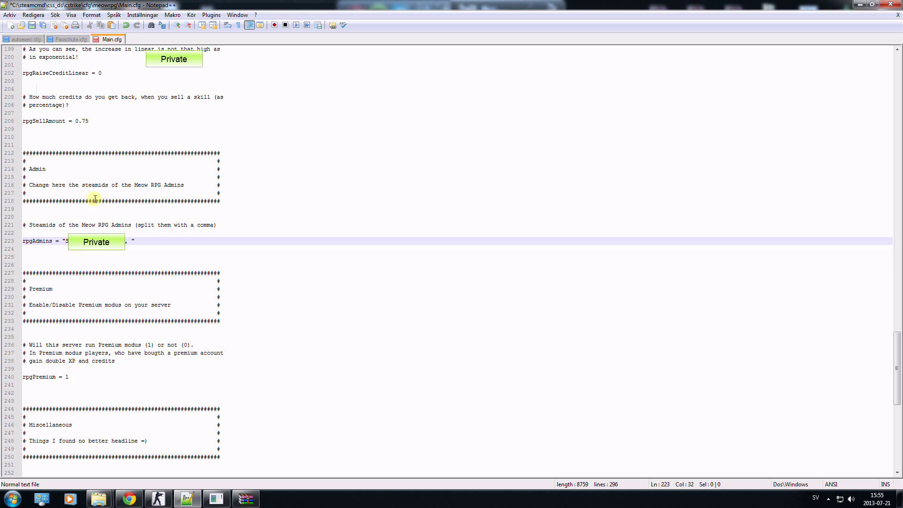
{"action": "left_click", "coordinate": [32, 26]}
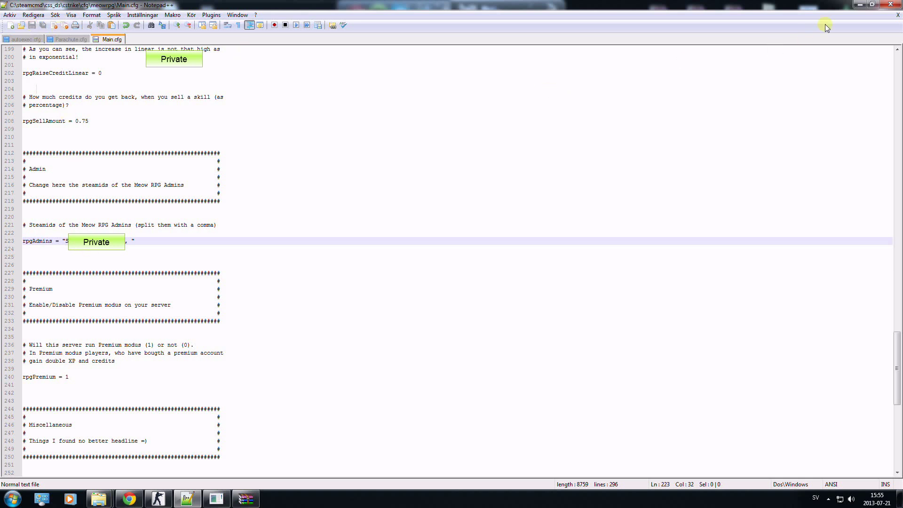
{"action": "left_click", "coordinate": [859, 5]}
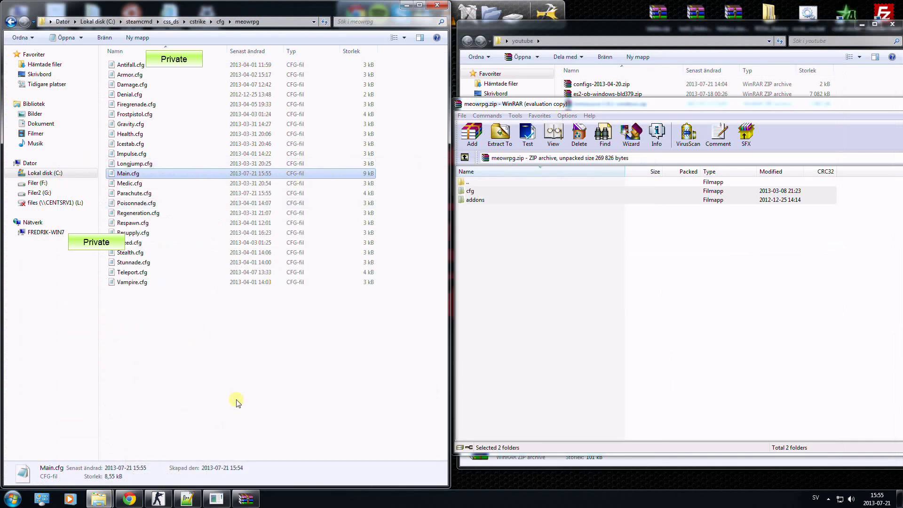
Close the running dedicated server window and recheck autoexec.cfg in Notepad++, then minimise the editor
{"action": "right_click", "coordinate": [216, 498]}
{"action": "left_click", "coordinate": [198, 474]}
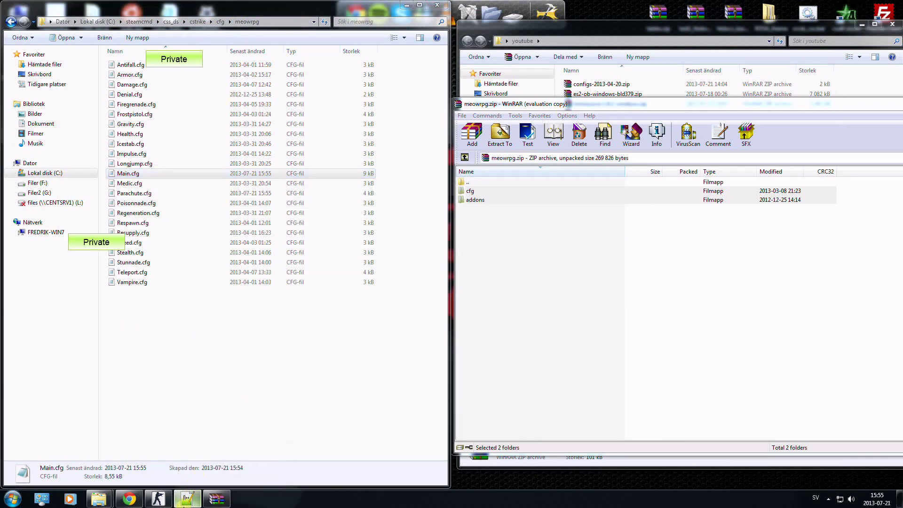
{"action": "left_click", "coordinate": [188, 498]}
{"action": "left_click", "coordinate": [25, 40]}
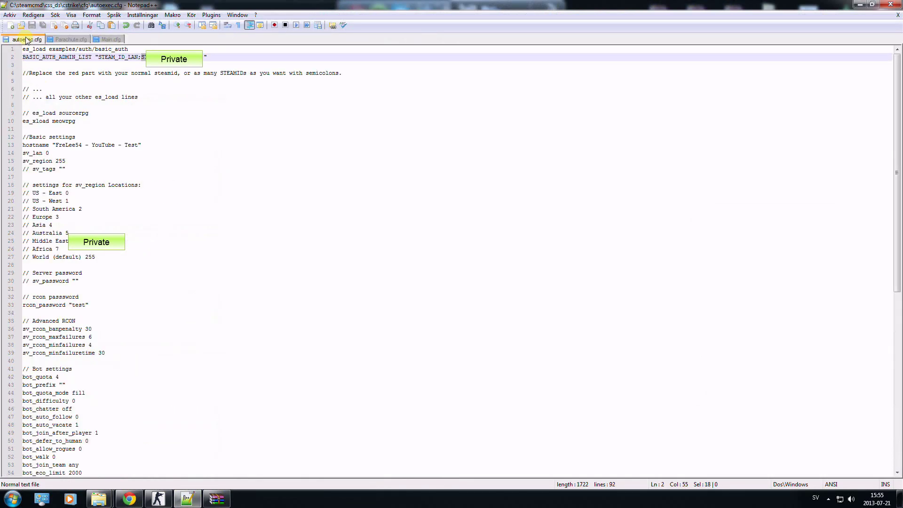
{"action": "left_click", "coordinate": [860, 4]}
Switch to Counter-Strike: Source and join the YouTube test server on de_dust2 from the LAN server list
{"action": "left_click", "coordinate": [828, 499]}
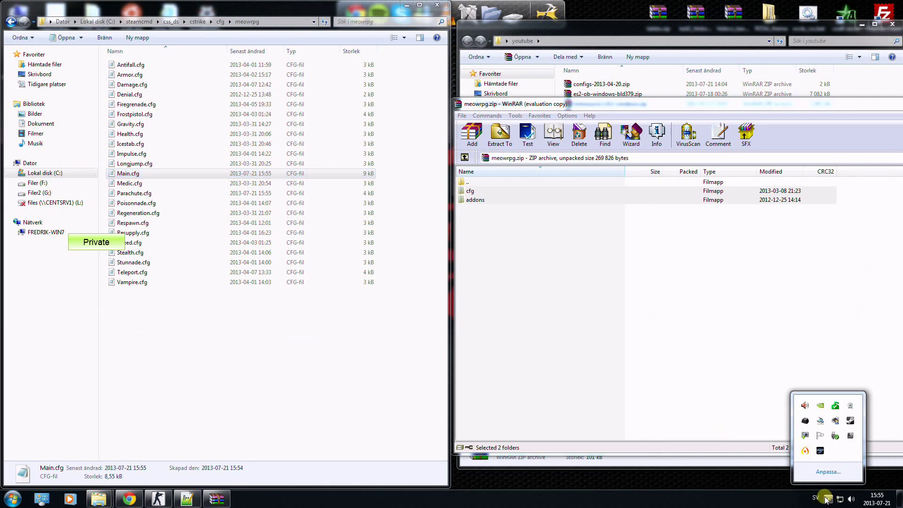
{"action": "left_click", "coordinate": [820, 450]}
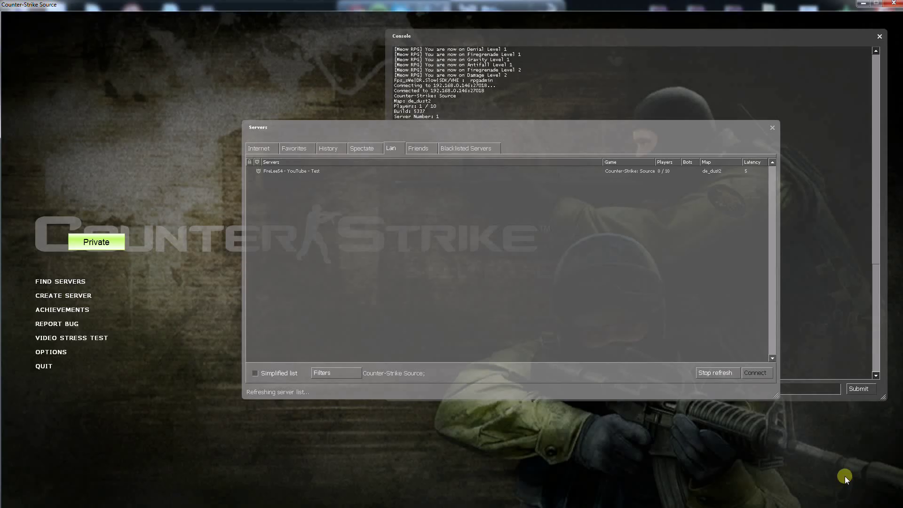
{"action": "double_click", "coordinate": [278, 171]}
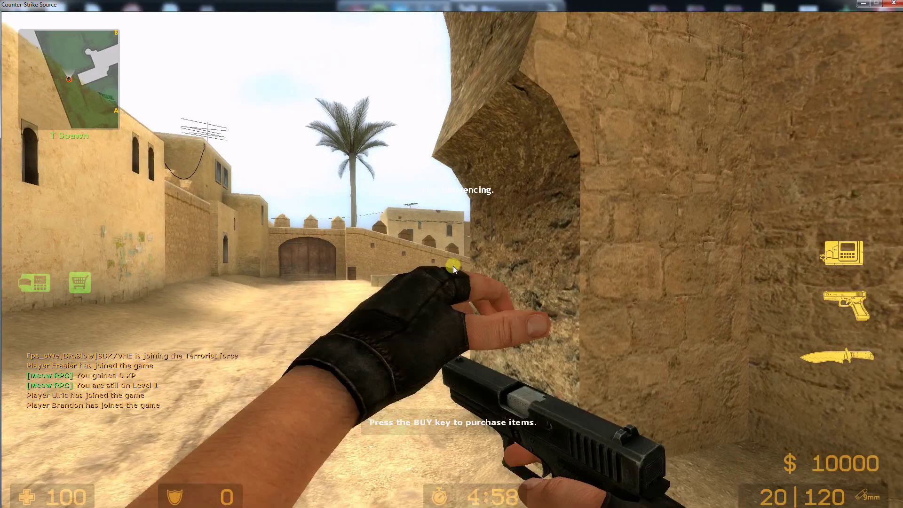
Switch to the knife and bring up the Meow RPG main menu with the chat command RPGMENU
{"action": "key", "text": "3"}
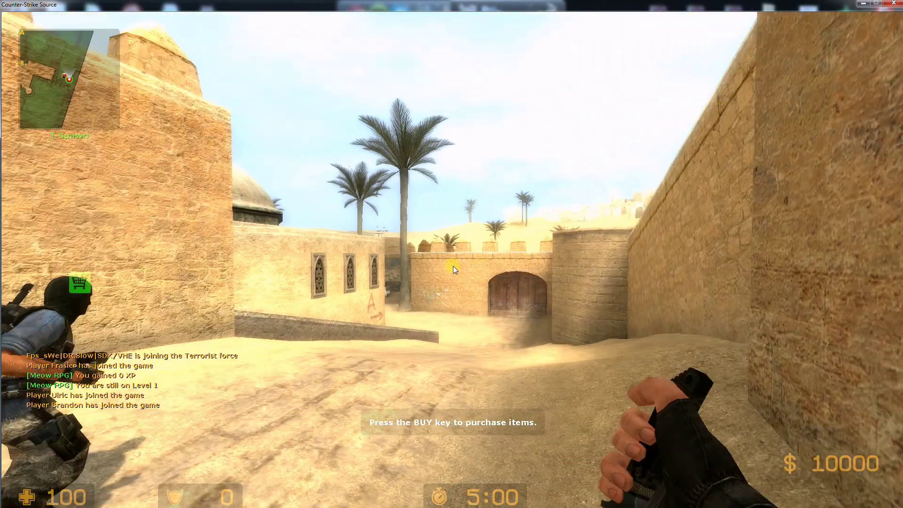
{"action": "key", "text": "3"}
{"action": "key", "text": "y"}
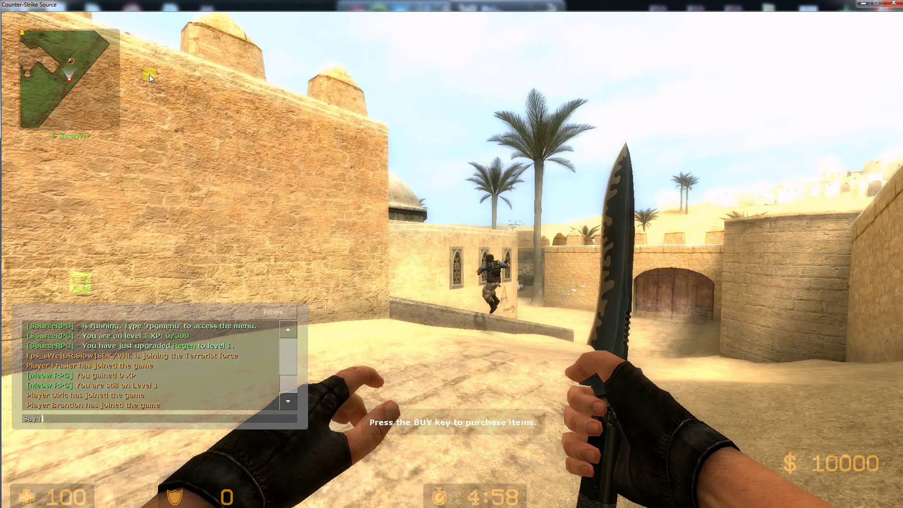
{"action": "type", "text": "R"}
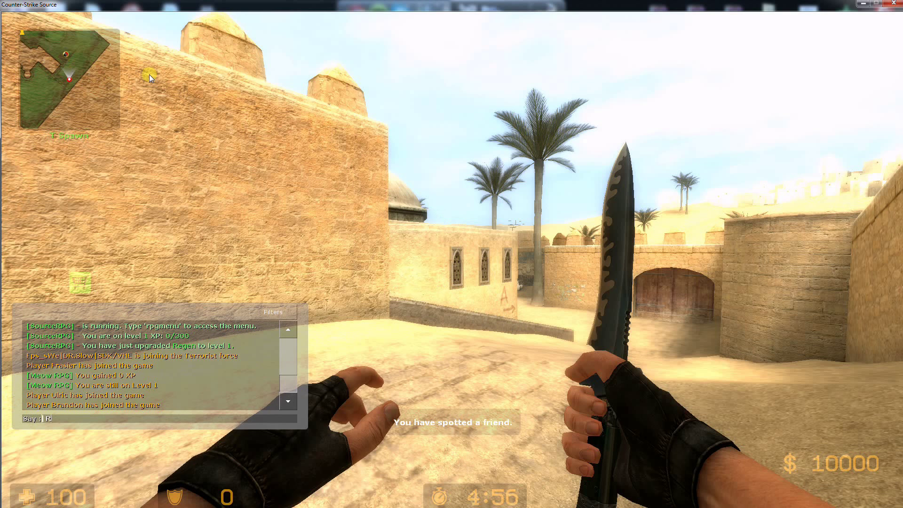
{"action": "type", "text": "PGMENU"}
{"action": "key", "text": "Return"}
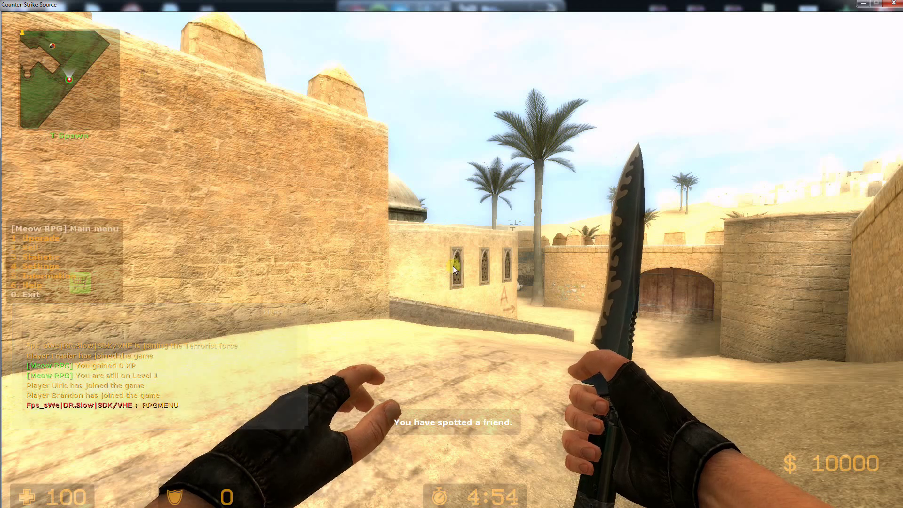
Buy Armor up to level 3 and Antifall level 1 from the Meow RPG upgrades, then exit the menu
{"action": "key", "text": "1"}
{"action": "key", "text": "2"}
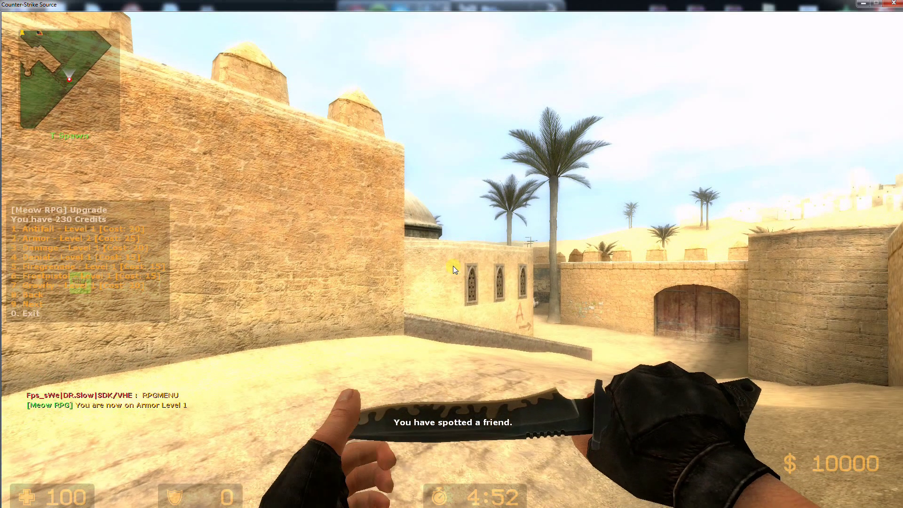
{"action": "key", "text": "2"}
{"action": "key", "text": "2"}
{"action": "key", "text": "1"}
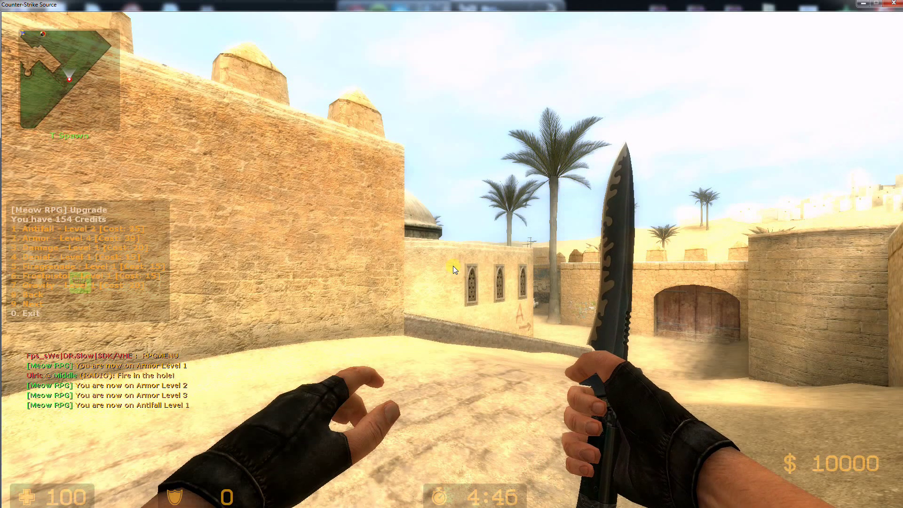
{"action": "key", "text": "0"}
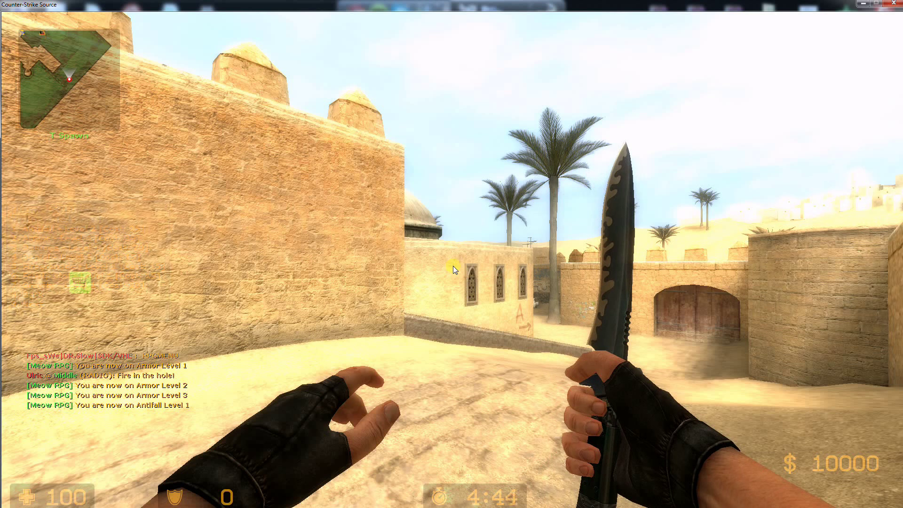
Bring up the Meow RPG admin menu with the chat command RPGADMIN
{"action": "type", "text": "yRPG"}
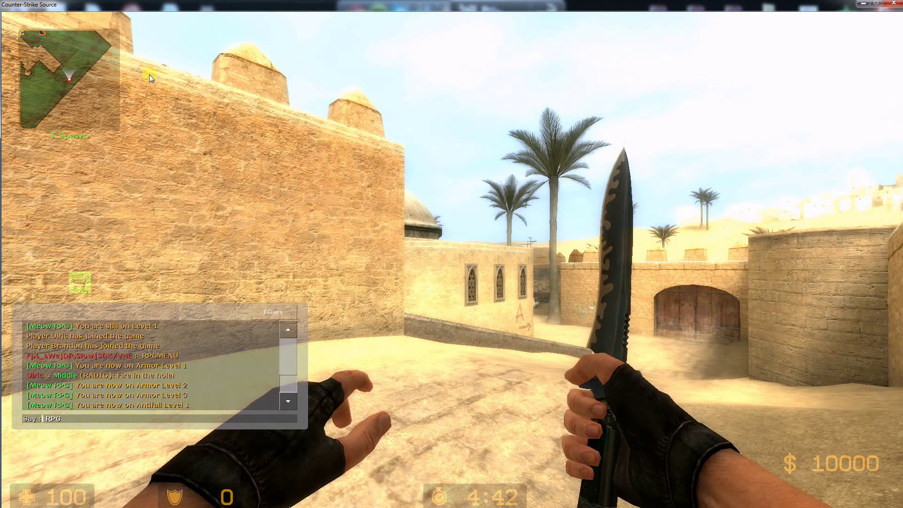
{"action": "type", "text": "ADMIN"}
{"action": "key", "text": "Return"}
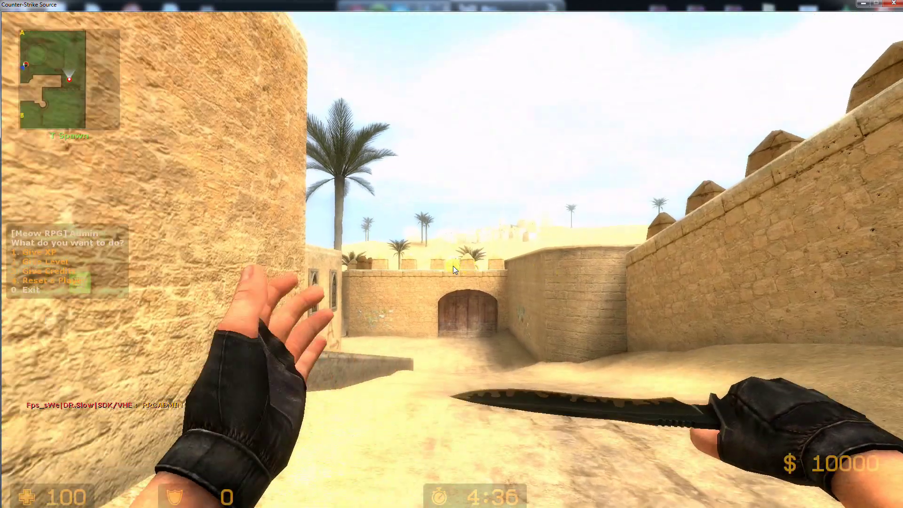
Disconnect from the test server and minimise the game
{"action": "key", "text": "Escape"}
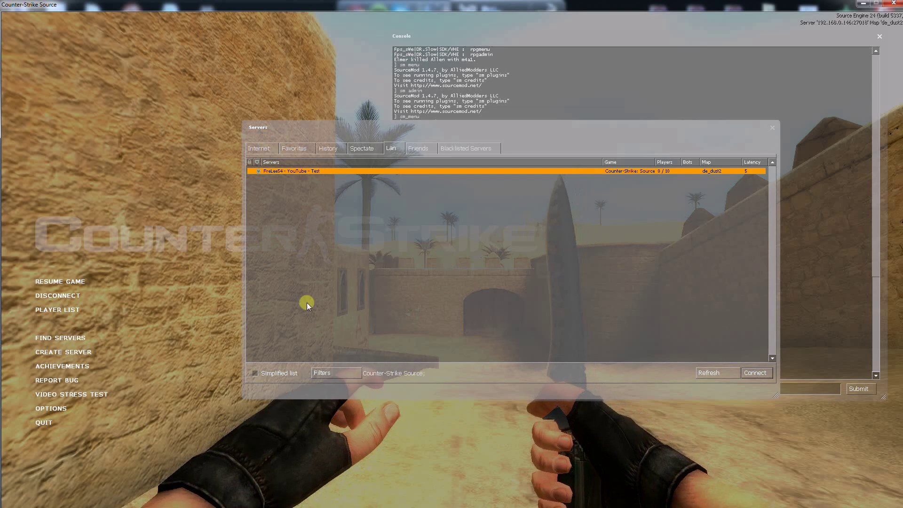
{"action": "left_click", "coordinate": [54, 299]}
{"action": "left_click", "coordinate": [864, 4]}
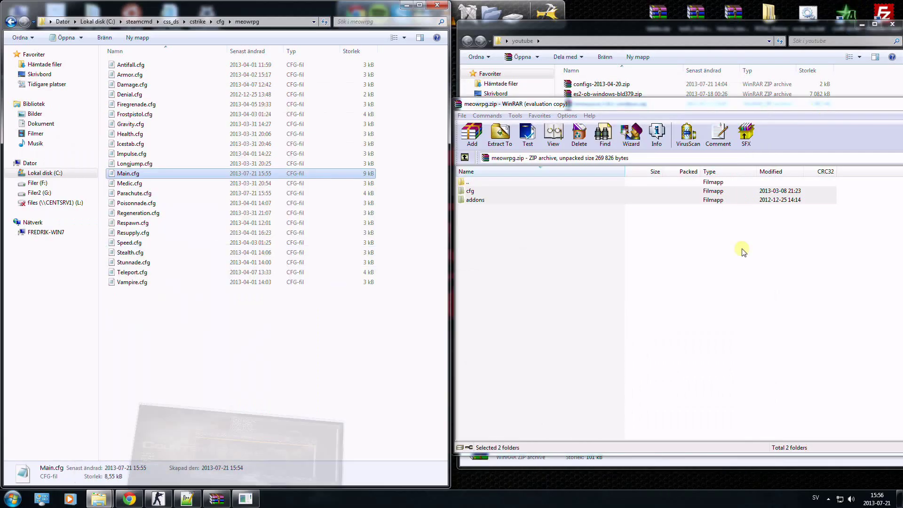
{"action": "left_click", "coordinate": [829, 499]}
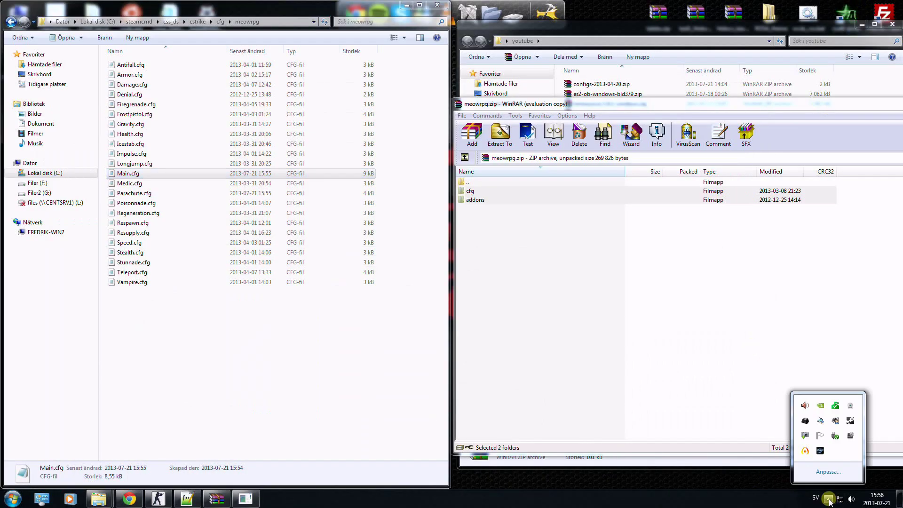
{"action": "left_click", "coordinate": [805, 451]}
{"action": "left_click", "coordinate": [843, 475]}
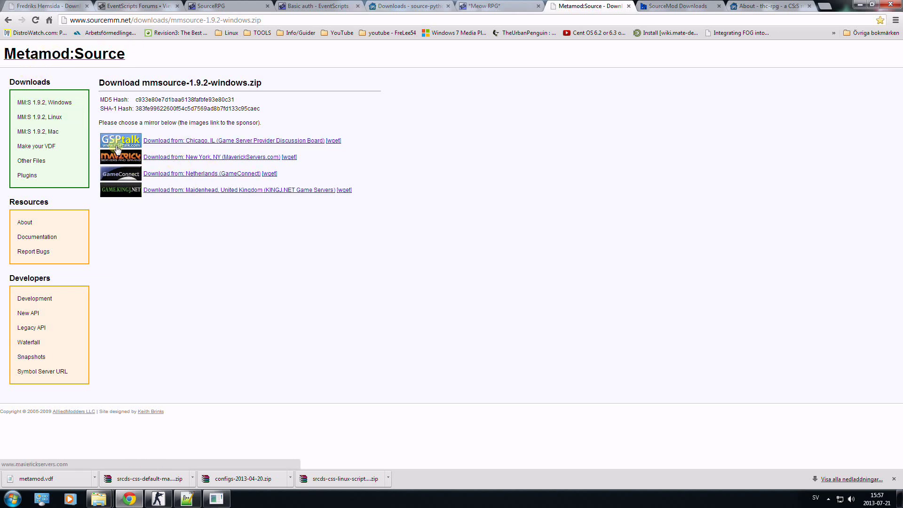
Generate and download a metamod.vdf file for Counter-Strike: Source from the Metamod:Source site
{"action": "left_click", "coordinate": [40, 146]}
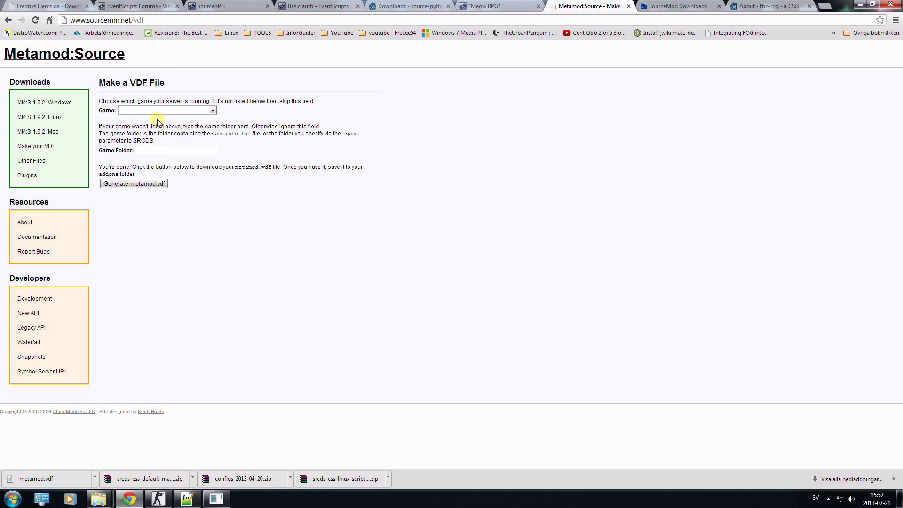
{"action": "left_click", "coordinate": [188, 111]}
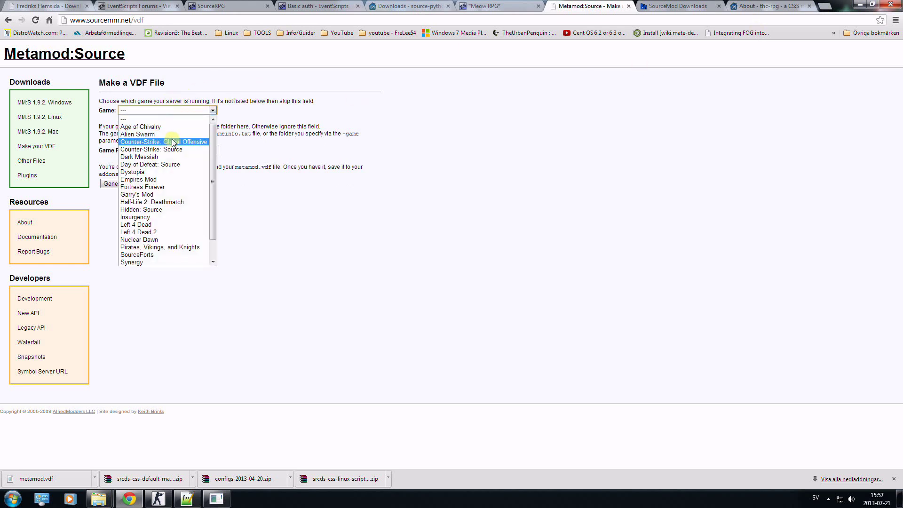
{"action": "left_click", "coordinate": [162, 150]}
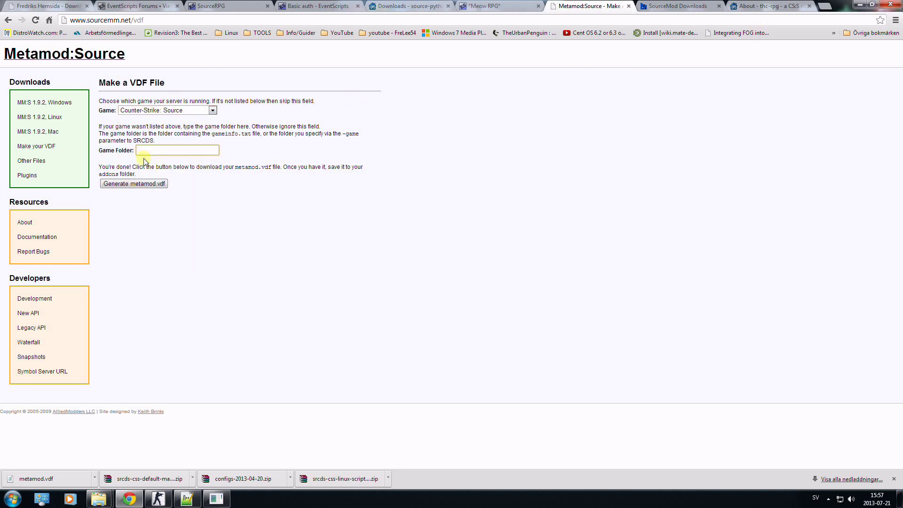
{"action": "left_click", "coordinate": [129, 186]}
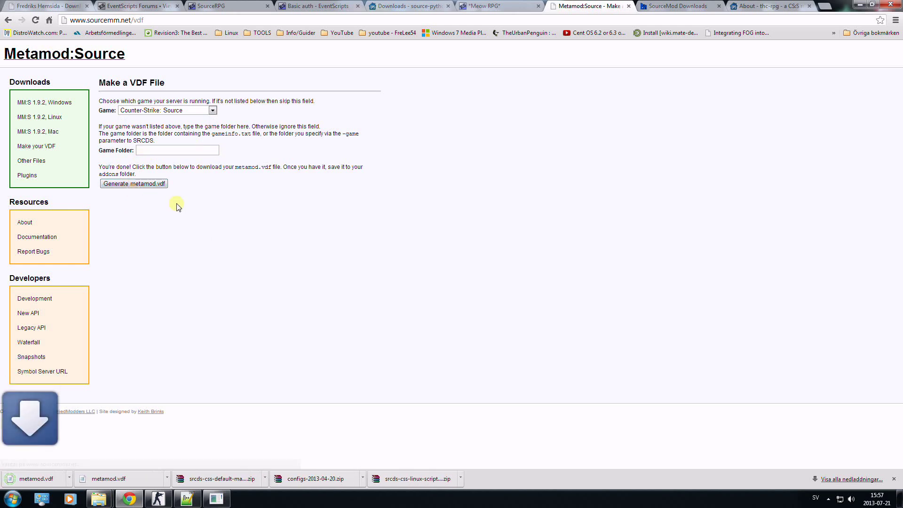
Review the SourceMod downloads and the thc-rpg installation notes and download list, then minimise the browser
{"action": "left_click", "coordinate": [678, 5]}
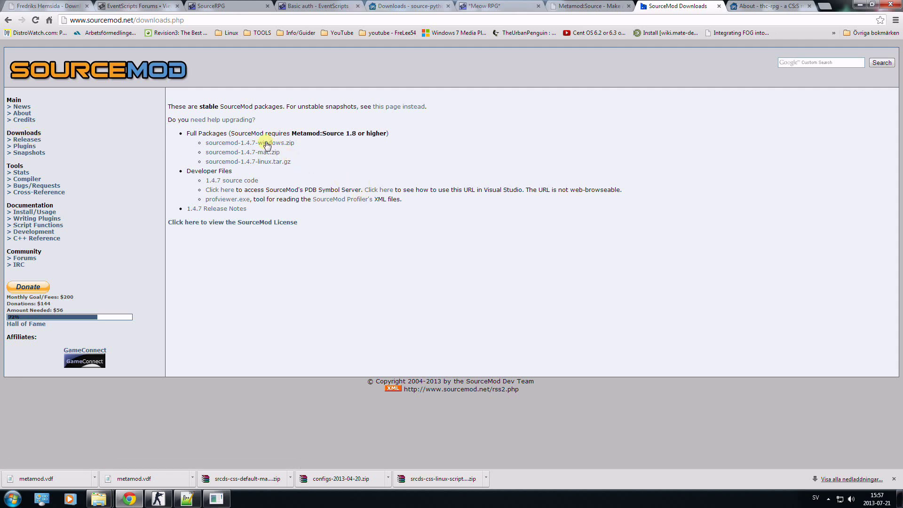
{"action": "left_click", "coordinate": [783, 6]}
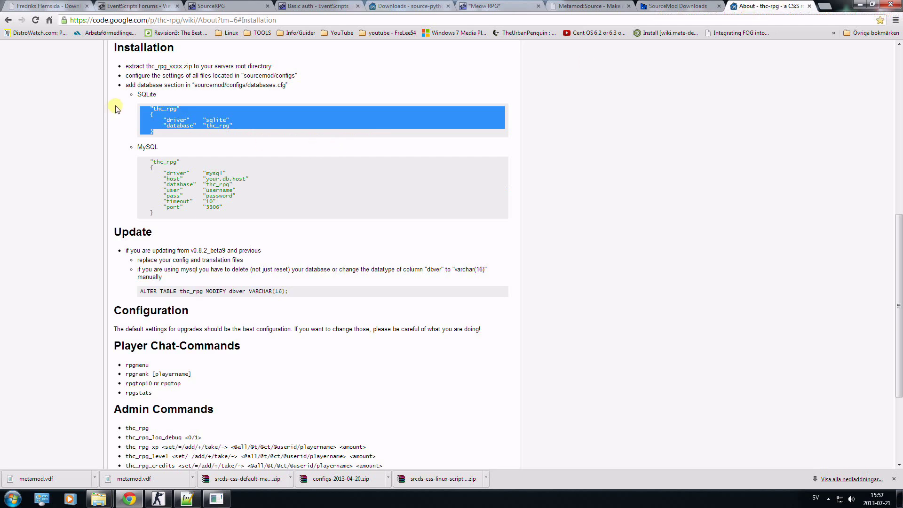
{"action": "scroll", "coordinate": [66, 113], "scroll_direction": "up", "scroll_amount": 8}
{"action": "left_click", "coordinate": [72, 97]}
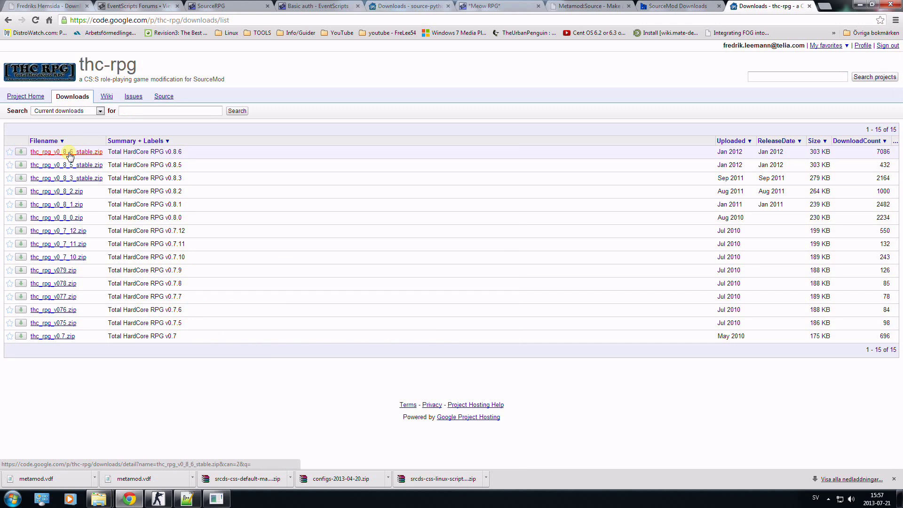
{"action": "left_click", "coordinate": [860, 5]}
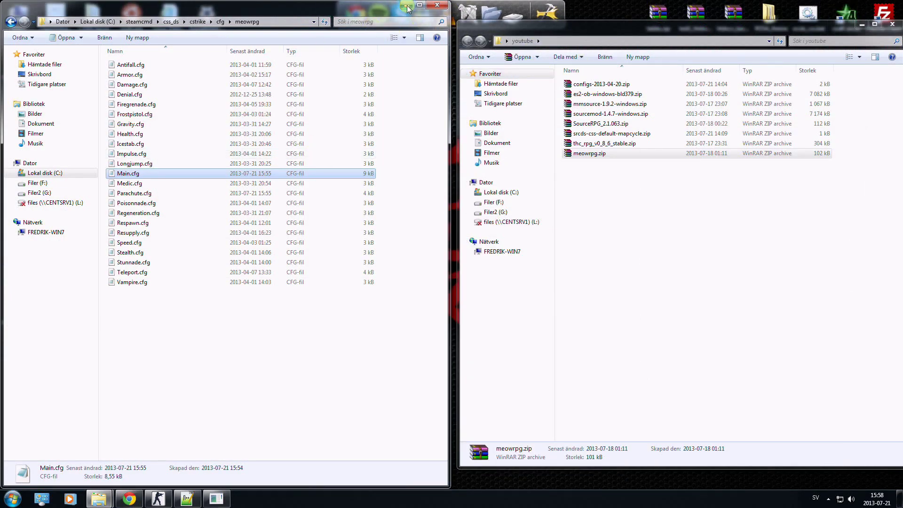
Copy the addons folder from mmsource-1.9.2-windows.zip into the server's cstrike folder, merging it with the existing one, and close the archive
{"action": "left_click", "coordinate": [11, 21]}
{"action": "left_click", "coordinate": [10, 22]}
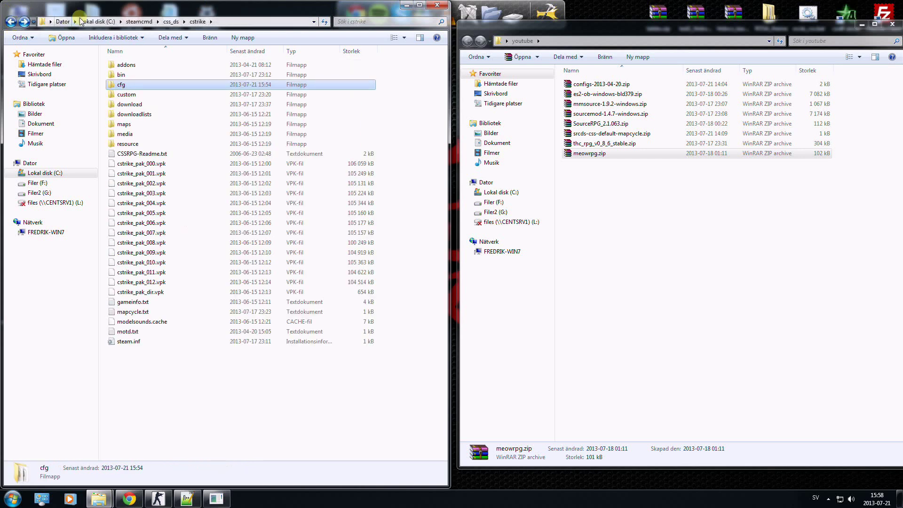
{"action": "left_click_drag", "start_coordinate": [105, 13], "coordinate": [2, 72]}
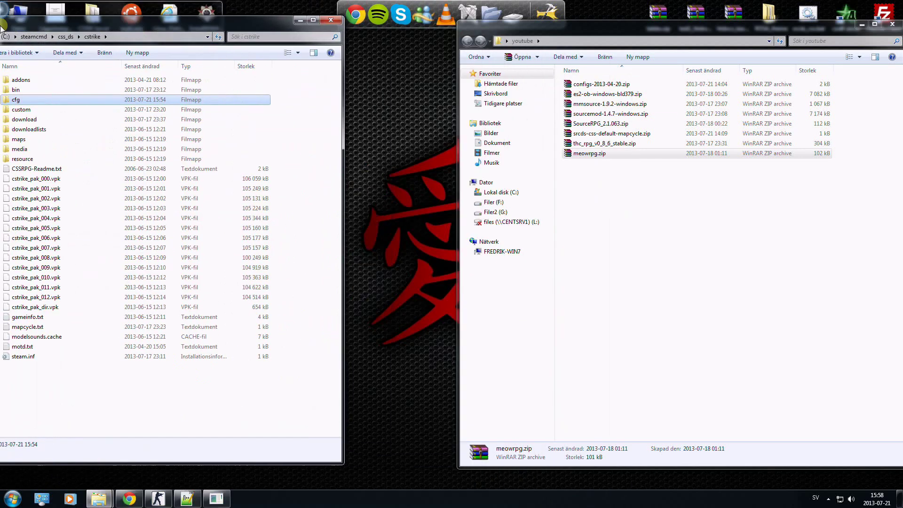
{"action": "left_click", "coordinate": [594, 107]}
{"action": "double_click", "coordinate": [594, 107]}
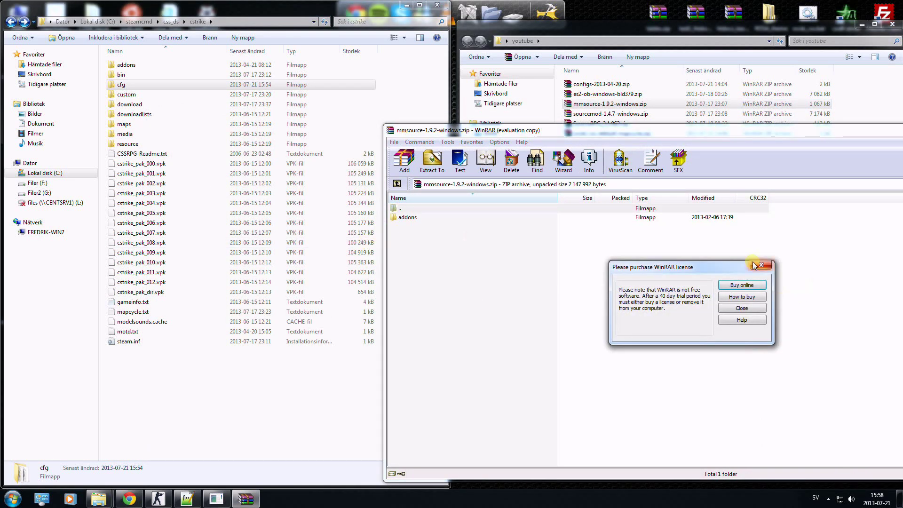
{"action": "left_click", "coordinate": [759, 266]}
{"action": "left_click_drag", "start_coordinate": [405, 217], "coordinate": [160, 406]}
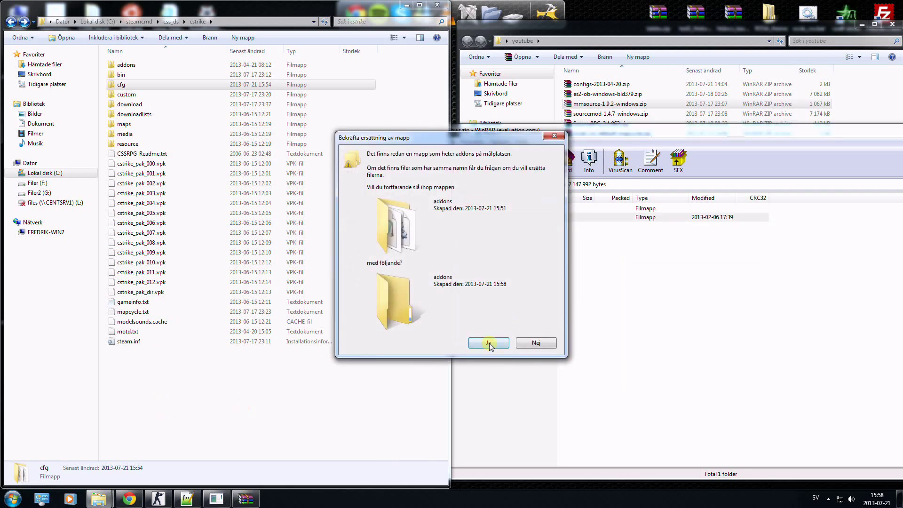
{"action": "left_click", "coordinate": [489, 344]}
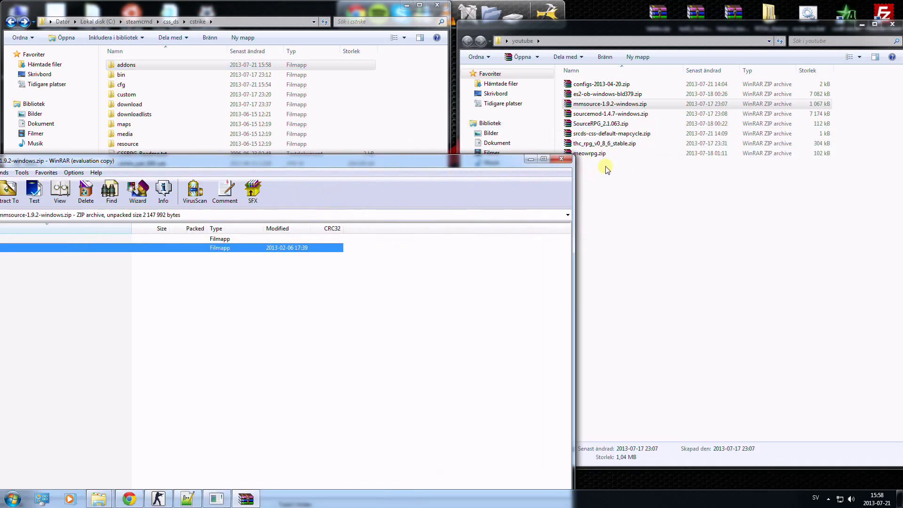
{"action": "left_click", "coordinate": [561, 159]}
Copy the cfg and addons folders from sourcemod-1.4.7-windows.zip into cstrike, merging both with the existing folders, and close the archive
{"action": "double_click", "coordinate": [590, 114]}
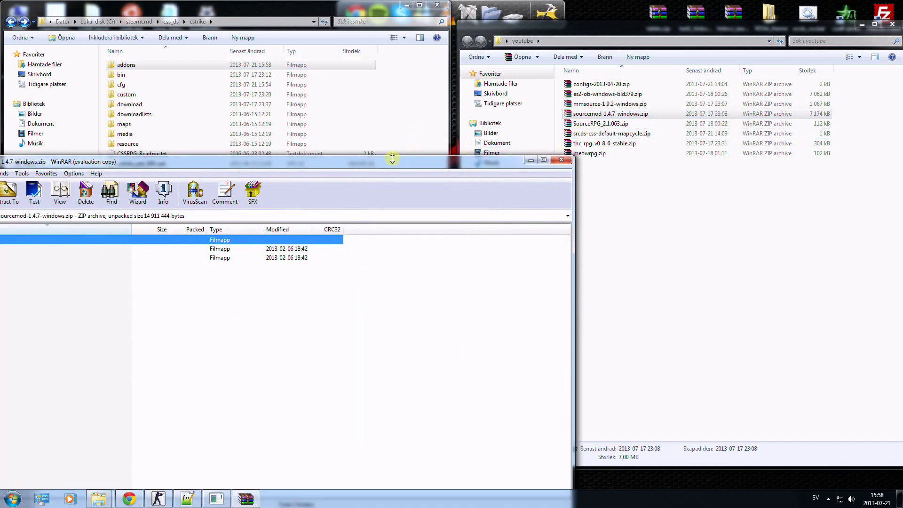
{"action": "double_click", "coordinate": [588, 153]}
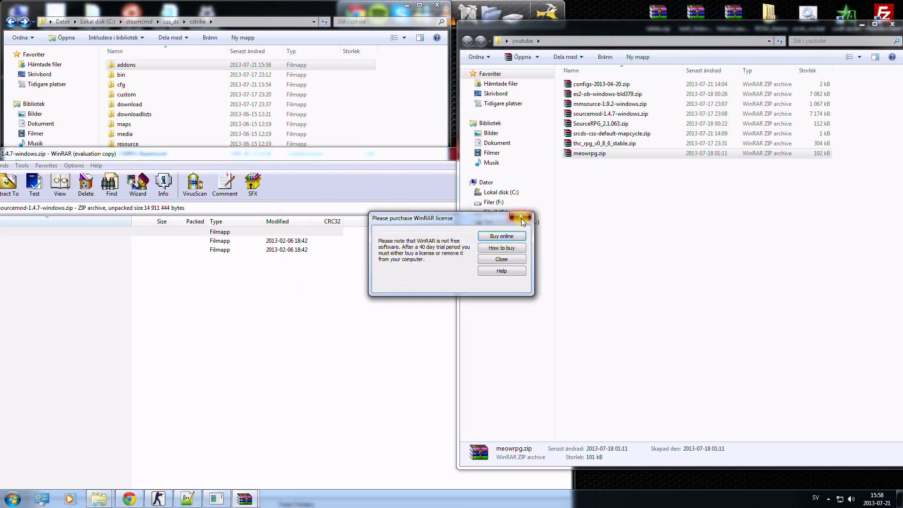
{"action": "left_click", "coordinate": [521, 216]}
{"action": "left_click_drag", "start_coordinate": [345, 159], "coordinate": [819, 107]}
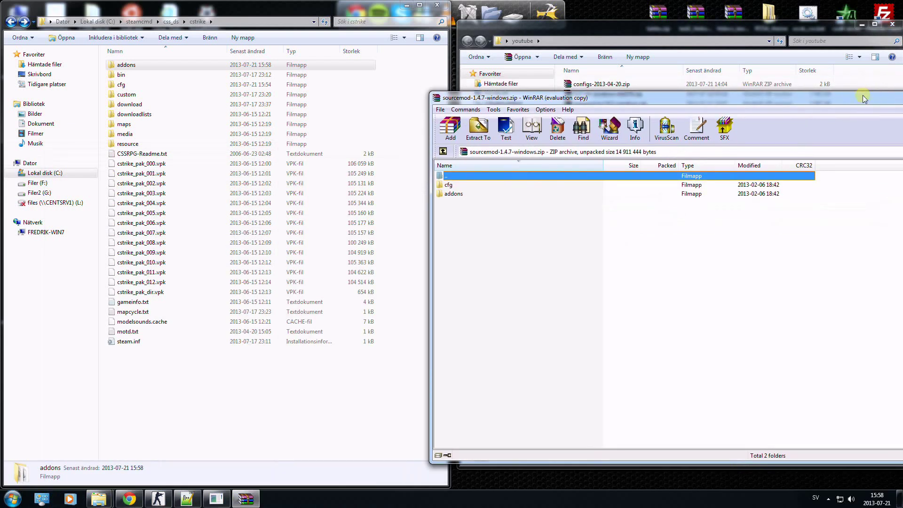
{"action": "left_click_drag", "start_coordinate": [449, 195], "coordinate": [449, 189]}
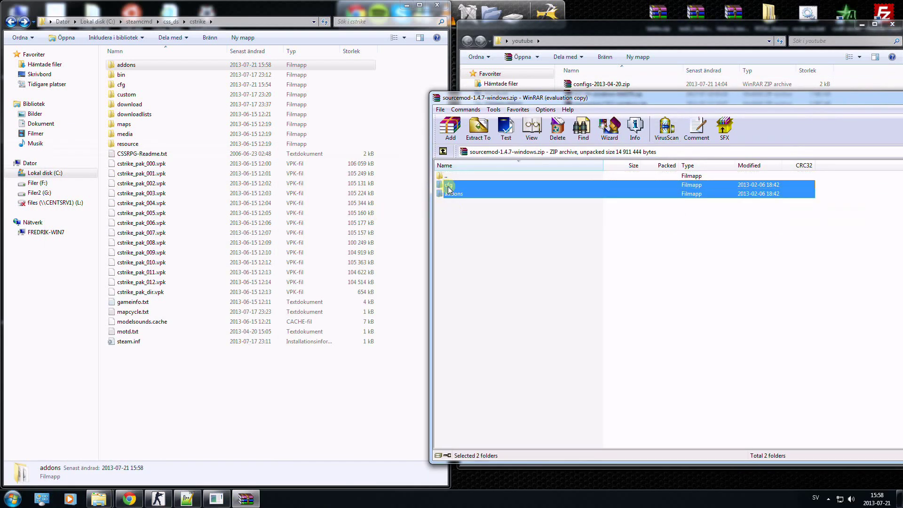
{"action": "left_click_drag", "start_coordinate": [184, 415], "coordinate": [182, 415]}
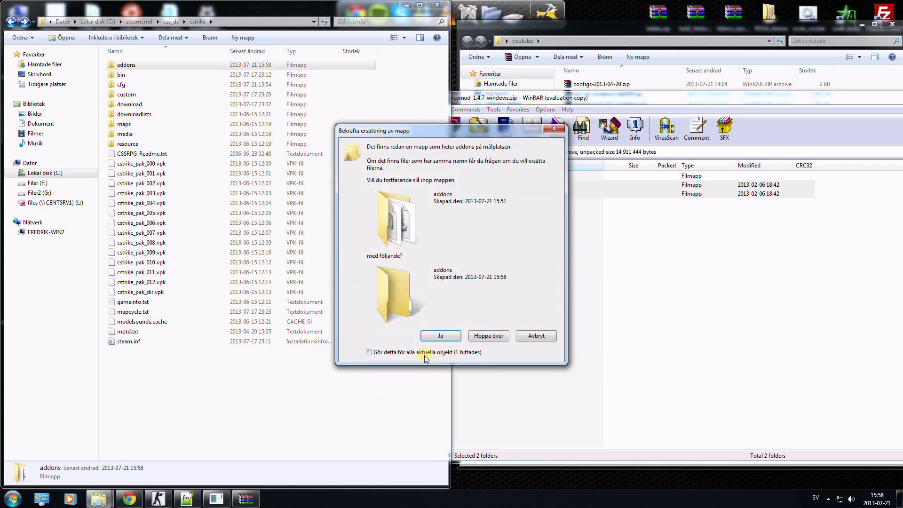
{"action": "left_click", "coordinate": [439, 335]}
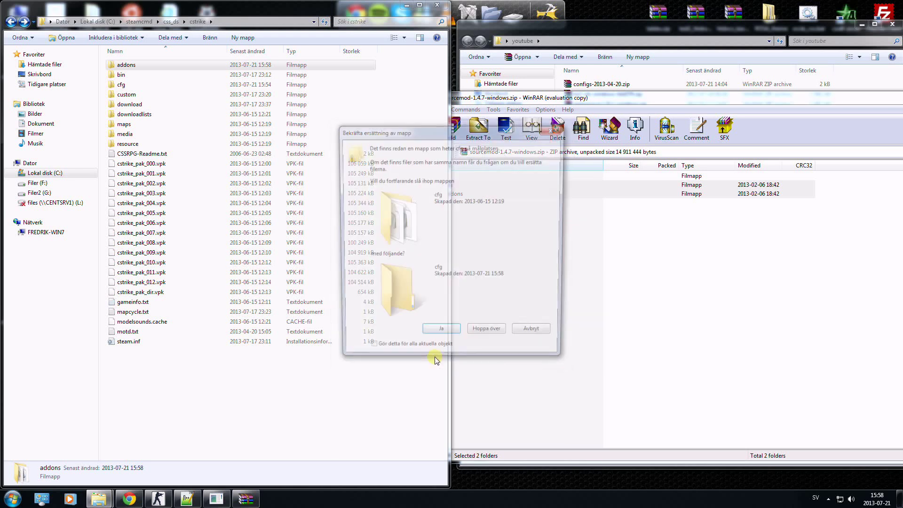
{"action": "left_click", "coordinate": [440, 335]}
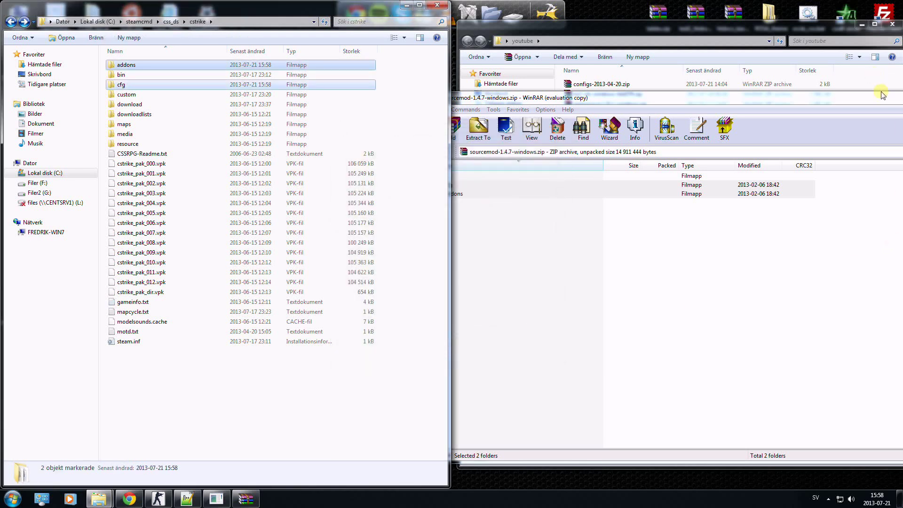
{"action": "left_click_drag", "start_coordinate": [883, 96], "coordinate": [498, 107]}
{"action": "left_click", "coordinate": [651, 102]}
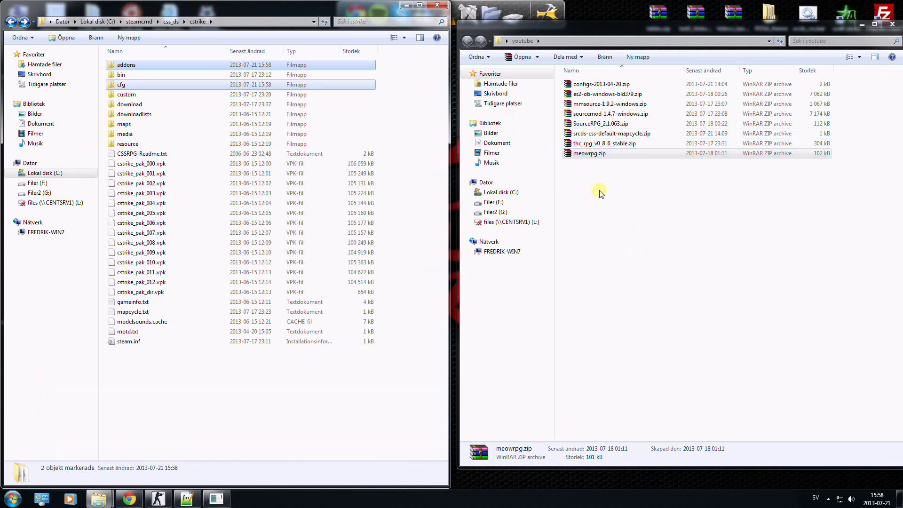
Copy the addons folder from thc_rpg_v0_8_6_stable.zip into the server's cstrike folder, merging it with the existing one, and close the archive
{"action": "double_click", "coordinate": [604, 144]}
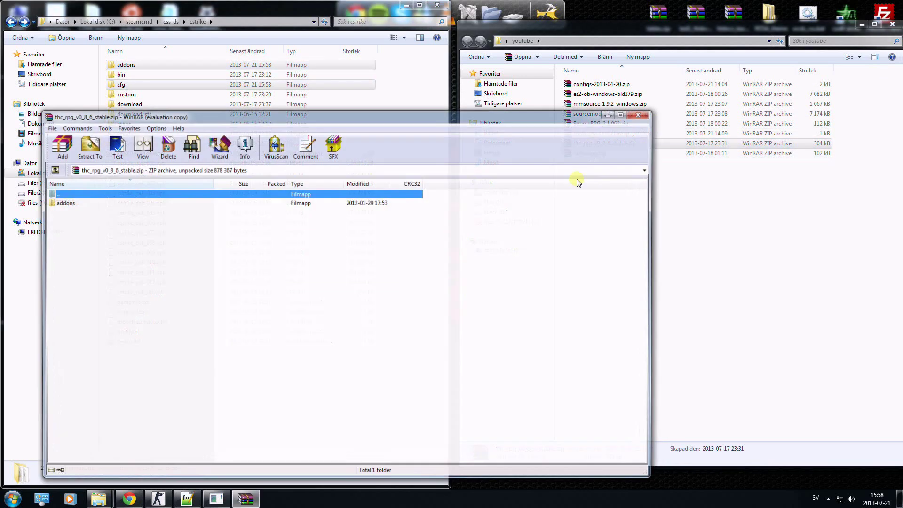
{"action": "left_click_drag", "start_coordinate": [334, 109], "coordinate": [334, 468]}
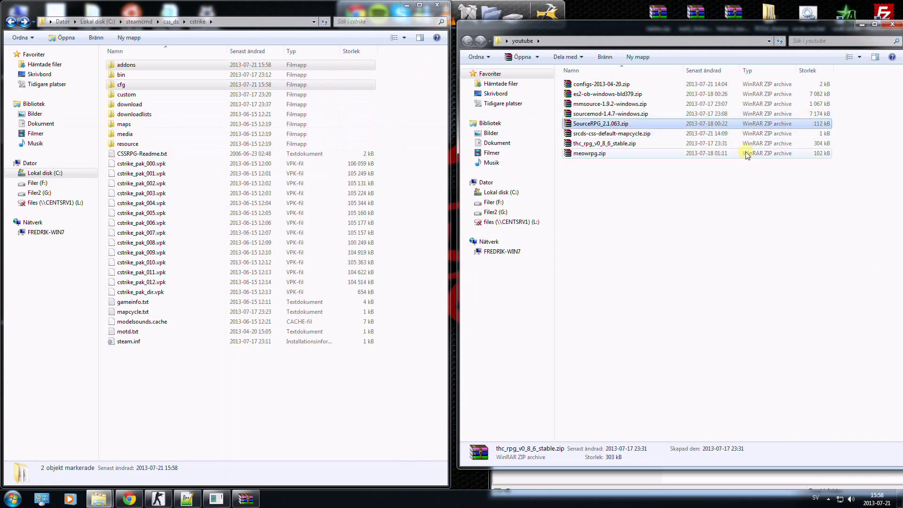
{"action": "left_click", "coordinate": [661, 124]}
{"action": "left_click_drag", "start_coordinate": [645, 477], "coordinate": [681, 198]}
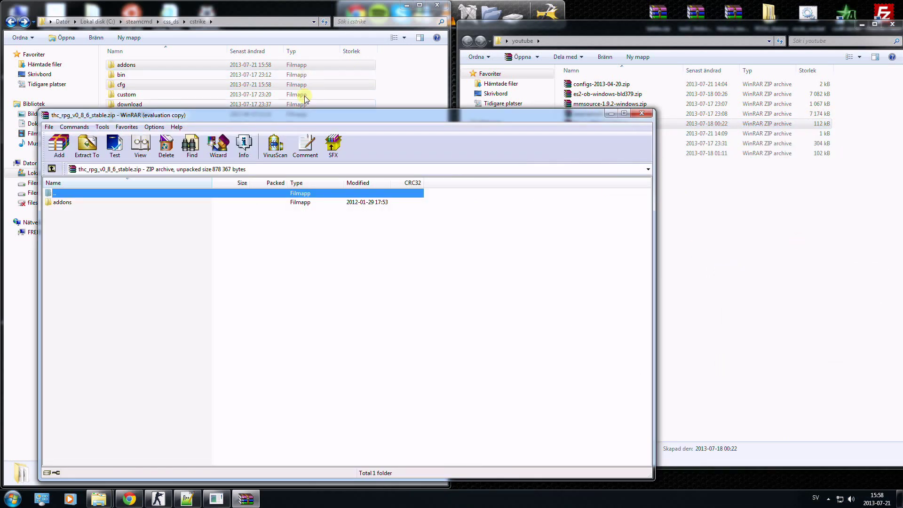
{"action": "left_click_drag", "start_coordinate": [296, 119], "coordinate": [745, 98]}
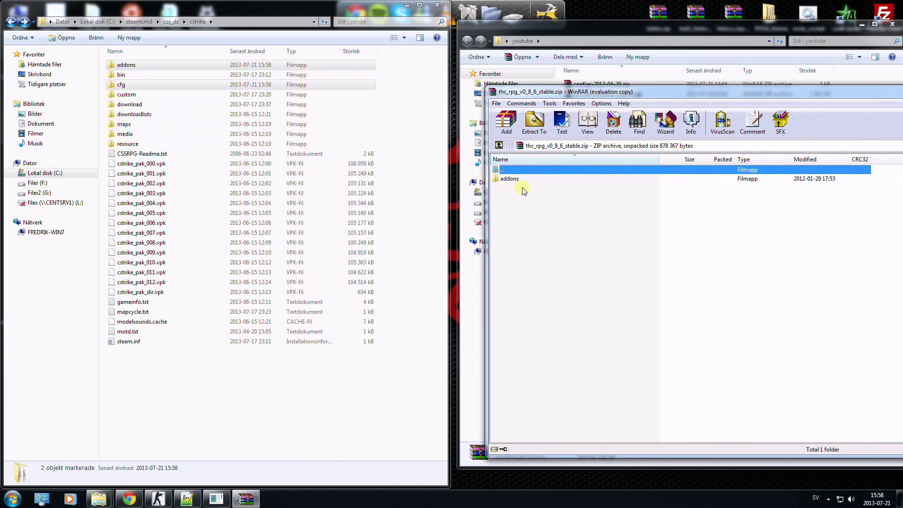
{"action": "left_click_drag", "start_coordinate": [513, 179], "coordinate": [214, 416]}
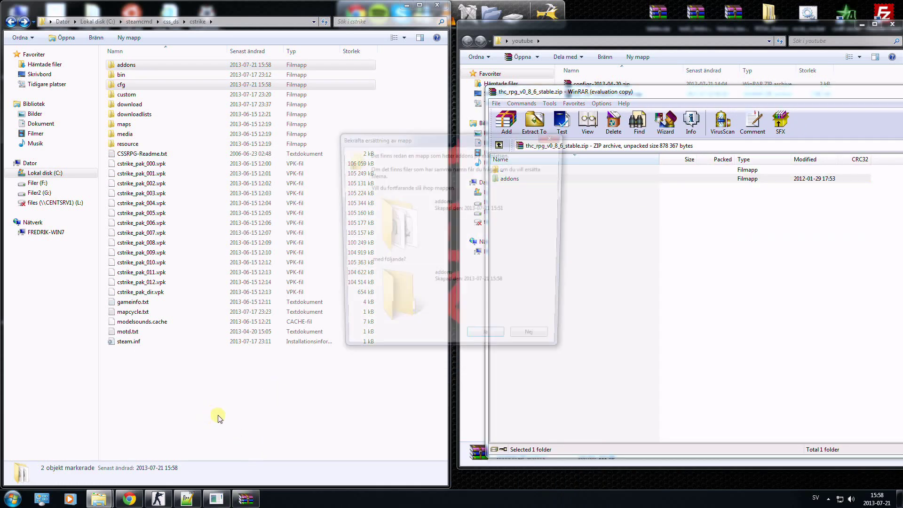
{"action": "left_click", "coordinate": [488, 343]}
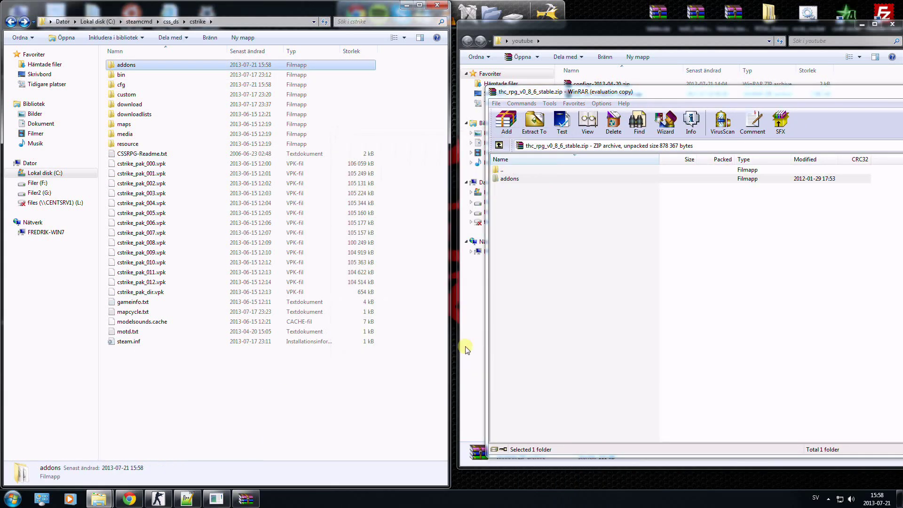
{"action": "left_click", "coordinate": [657, 107]}
{"action": "left_click_drag", "start_coordinate": [860, 95], "coordinate": [559, 109]}
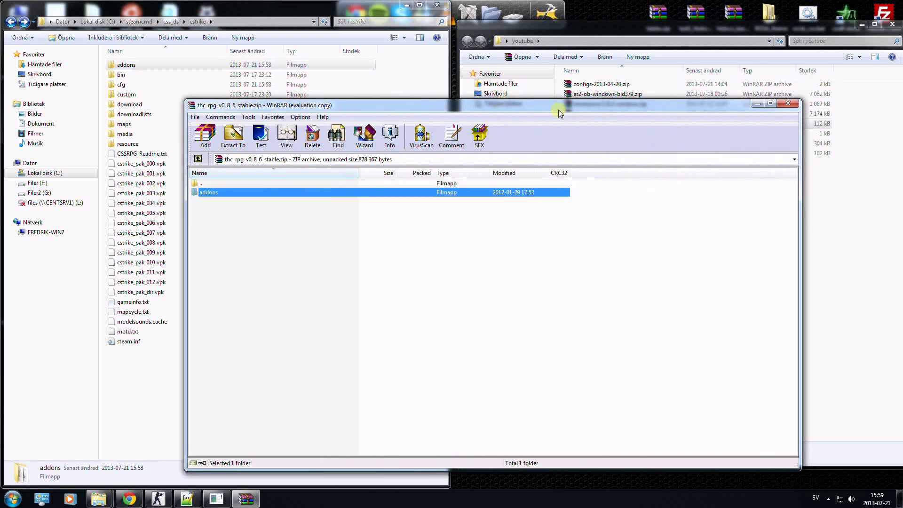
{"action": "left_click", "coordinate": [786, 106]}
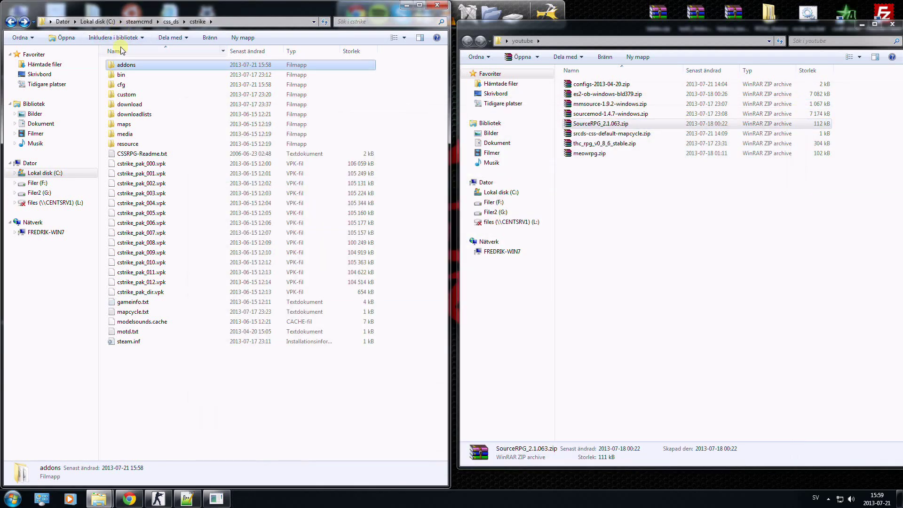
Open databases.cfg from the cstrike addons\sourcemod\configs folder in Notepad++
{"action": "double_click", "coordinate": [126, 68]}
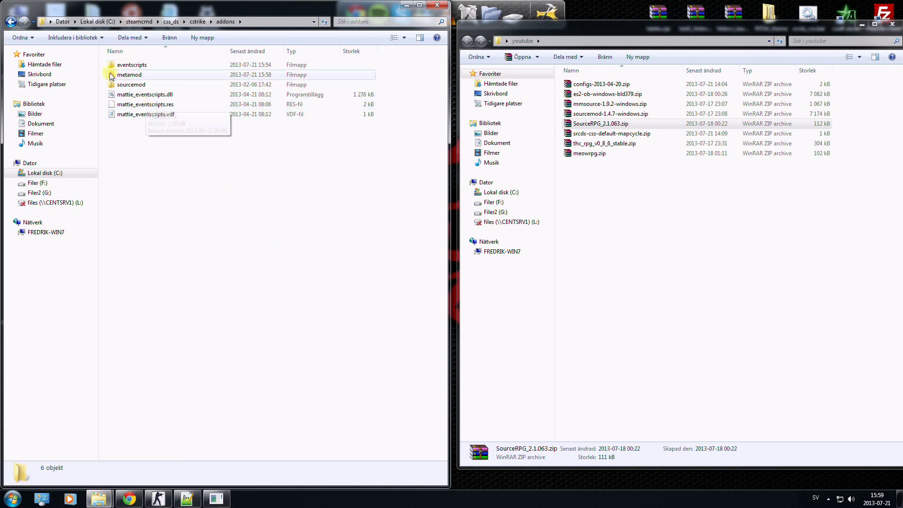
{"action": "double_click", "coordinate": [141, 85]}
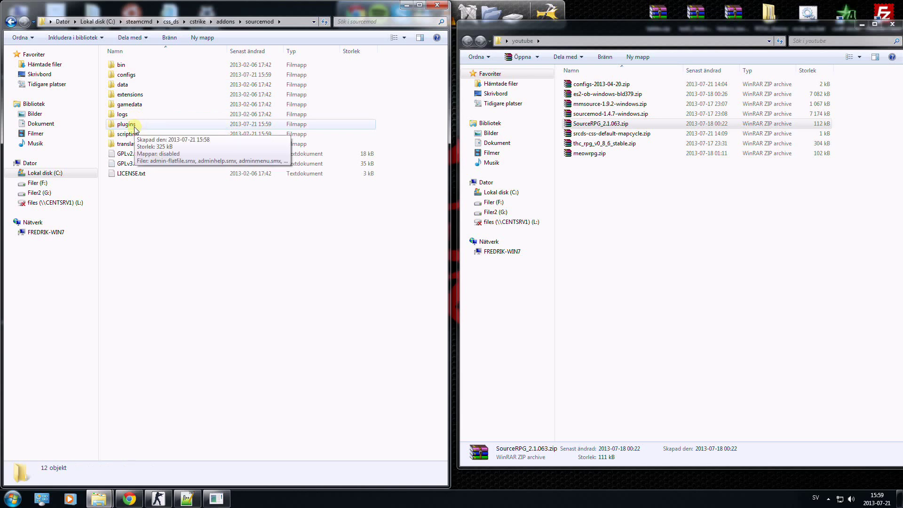
{"action": "double_click", "coordinate": [127, 75]}
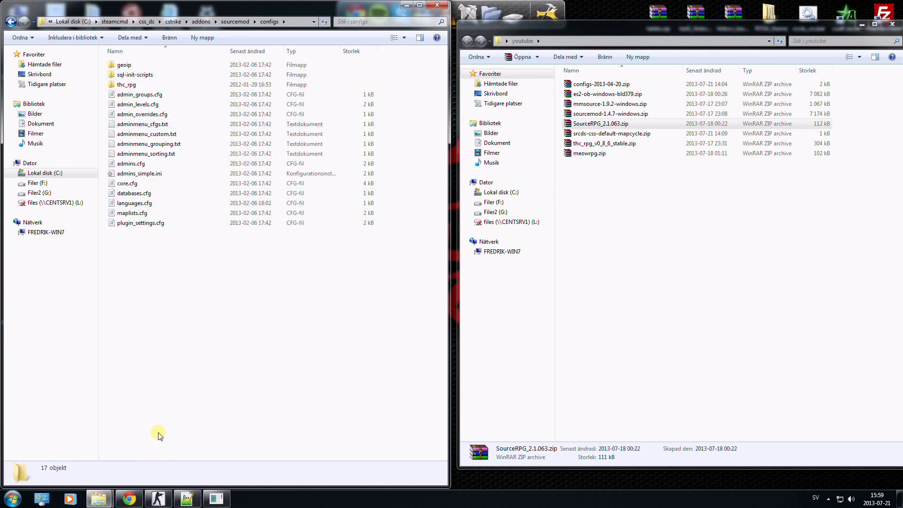
{"action": "left_click", "coordinate": [138, 195]}
{"action": "right_click", "coordinate": [138, 195]}
{"action": "left_click", "coordinate": [169, 223]}
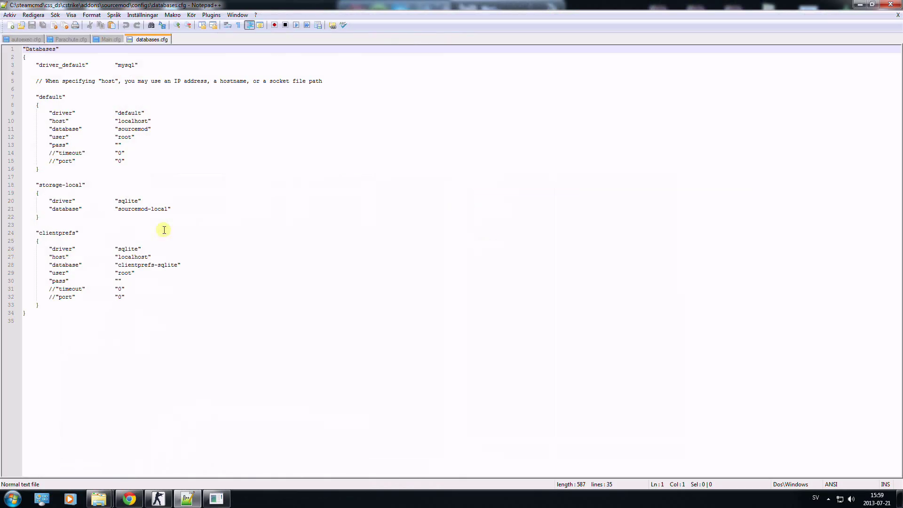
Copy the SQLite thc_rpg database section from the thc-rpg wiki's installation notes in the browser, and close the running srcds.exe server window
{"action": "left_click", "coordinate": [130, 498]}
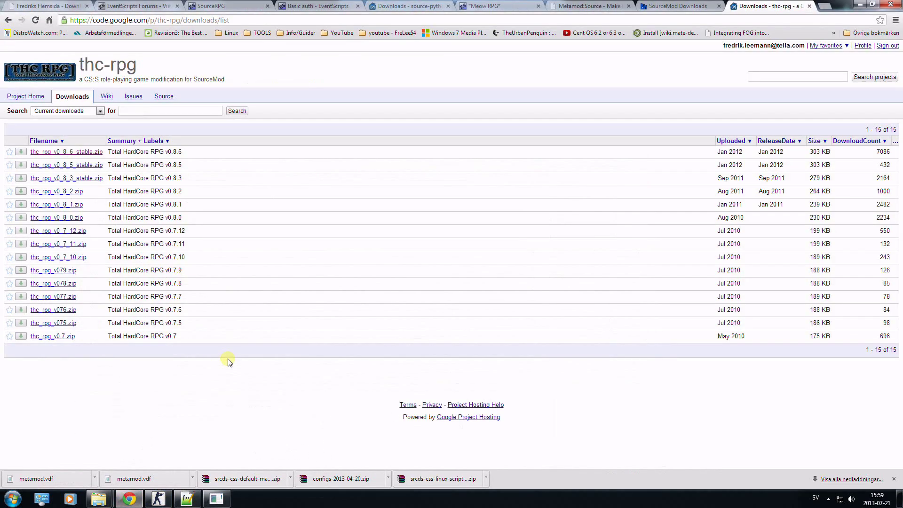
{"action": "left_click", "coordinate": [107, 96]}
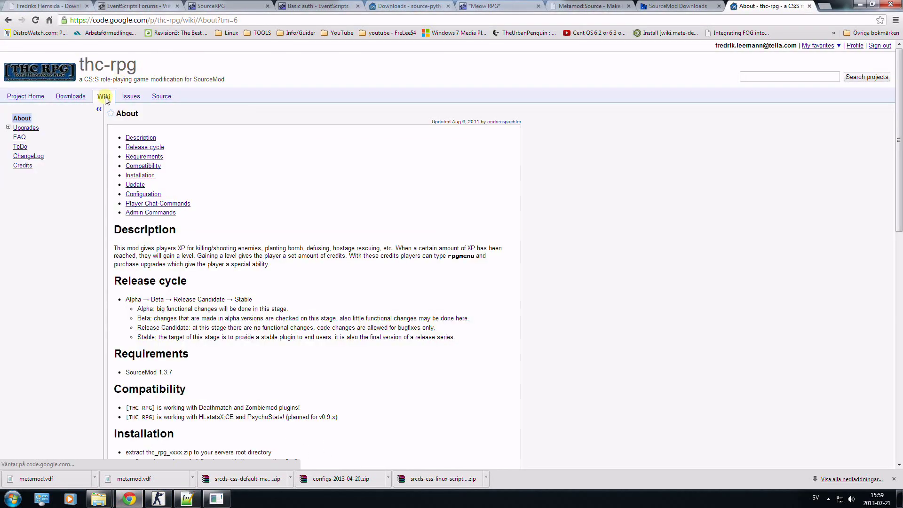
{"action": "left_click", "coordinate": [140, 176]}
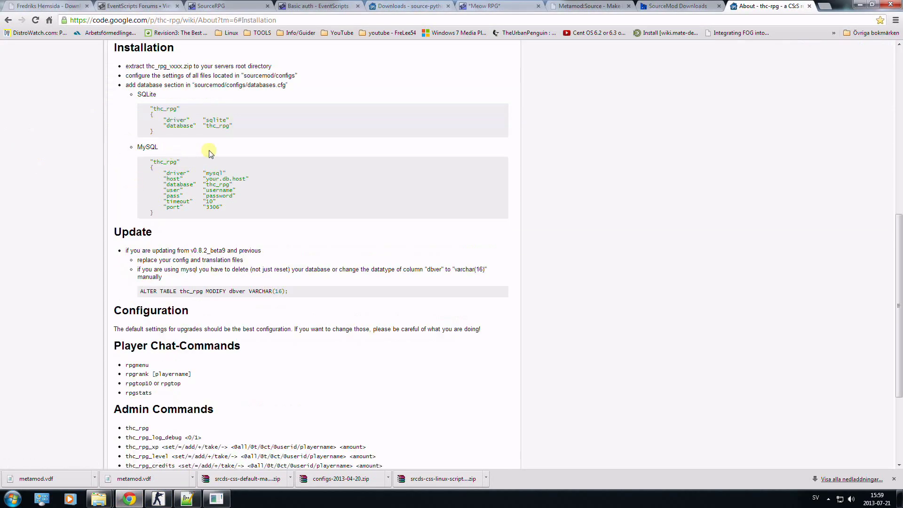
{"action": "left_click_drag", "start_coordinate": [180, 133], "coordinate": [120, 108]}
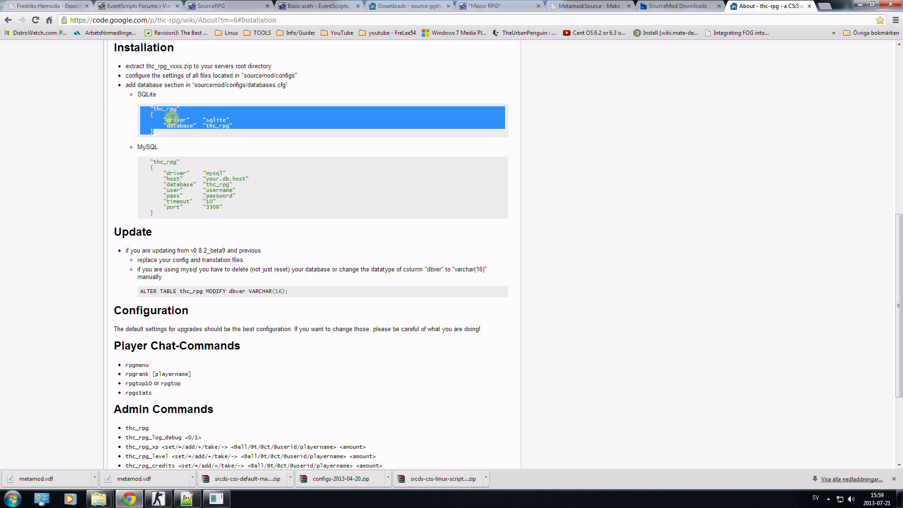
{"action": "right_click", "coordinate": [171, 117]}
{"action": "left_click", "coordinate": [182, 128]}
{"action": "right_click", "coordinate": [219, 501]}
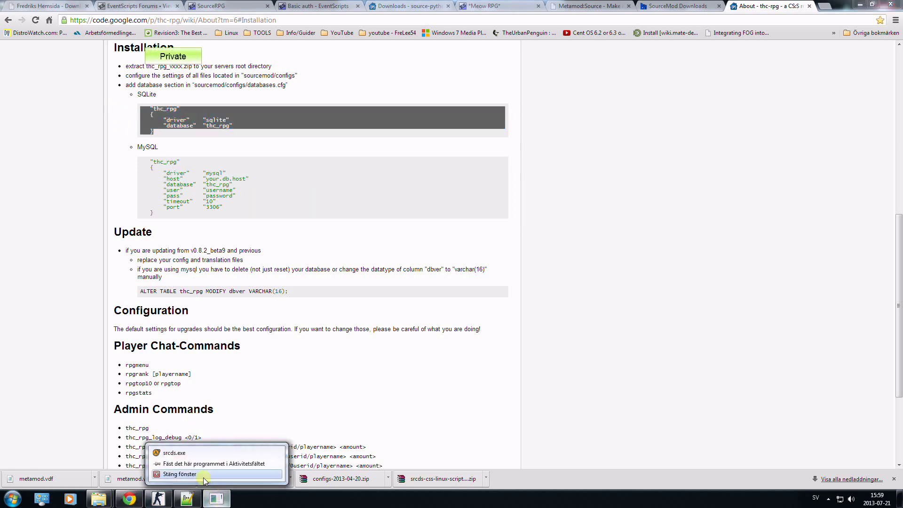
{"action": "left_click", "coordinate": [179, 475]}
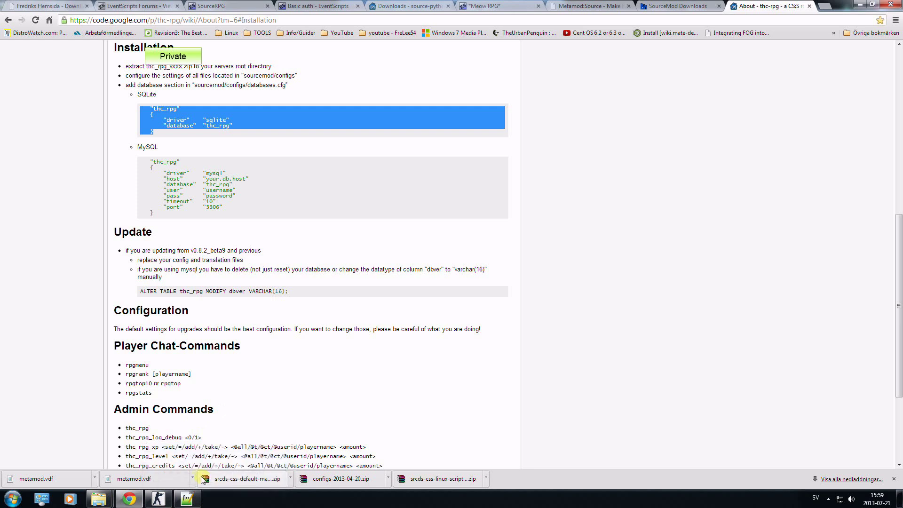
Paste the thc_rpg SQLite section between the storage-local and clientprefs blocks of databases.cfg in Notepad++ and save the file
{"action": "left_click", "coordinate": [193, 501]}
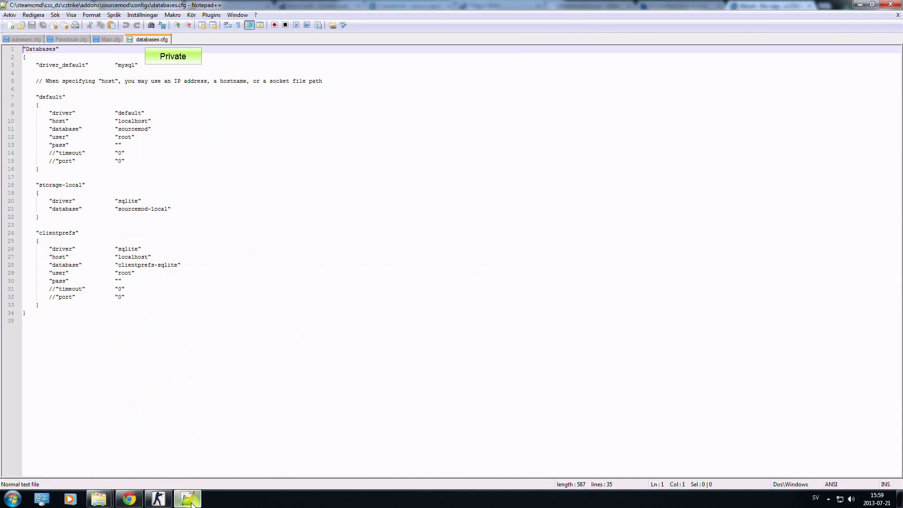
{"action": "left_click", "coordinate": [51, 216]}
{"action": "key", "text": "Return"}
{"action": "key", "text": "Return"}
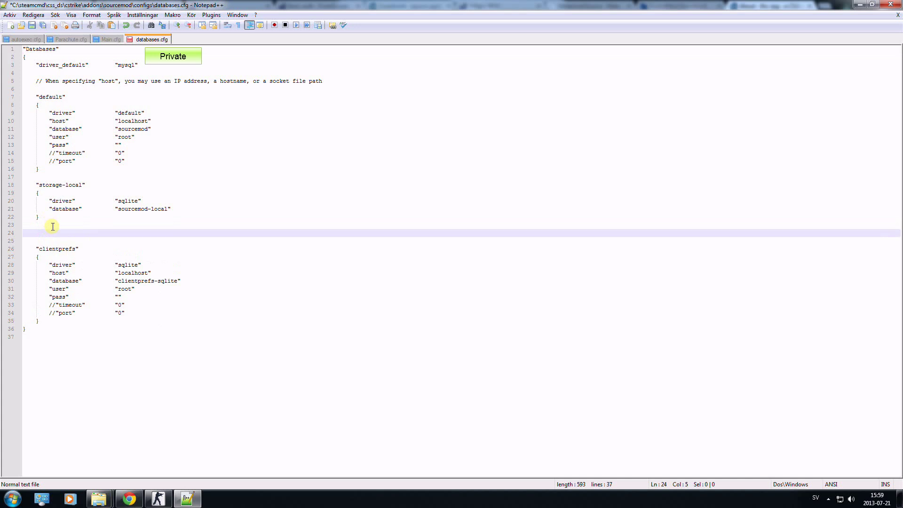
{"action": "key", "text": "ctrl+v"}
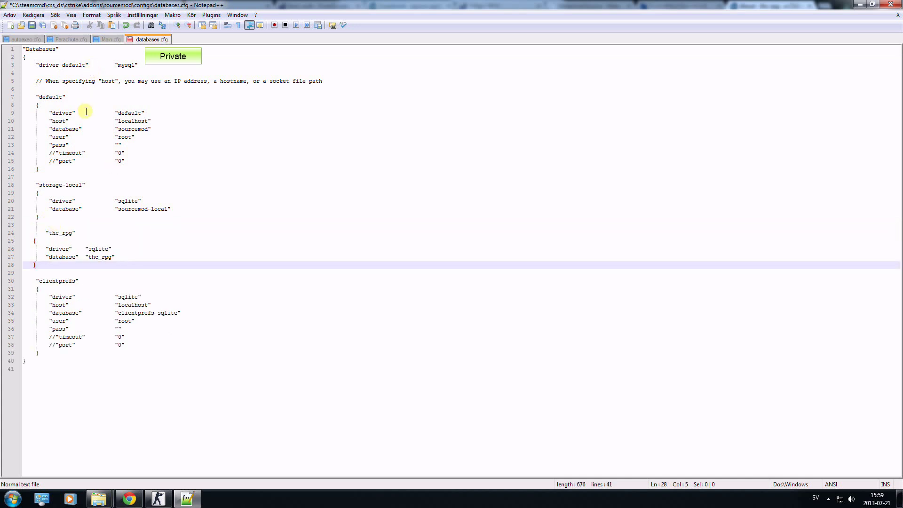
{"action": "key", "text": "ctrl+s"}
Close the Meow RPG files Main.cfg and Parachute.cfg
{"action": "left_click", "coordinate": [109, 39]}
{"action": "right_click", "coordinate": [106, 40]}
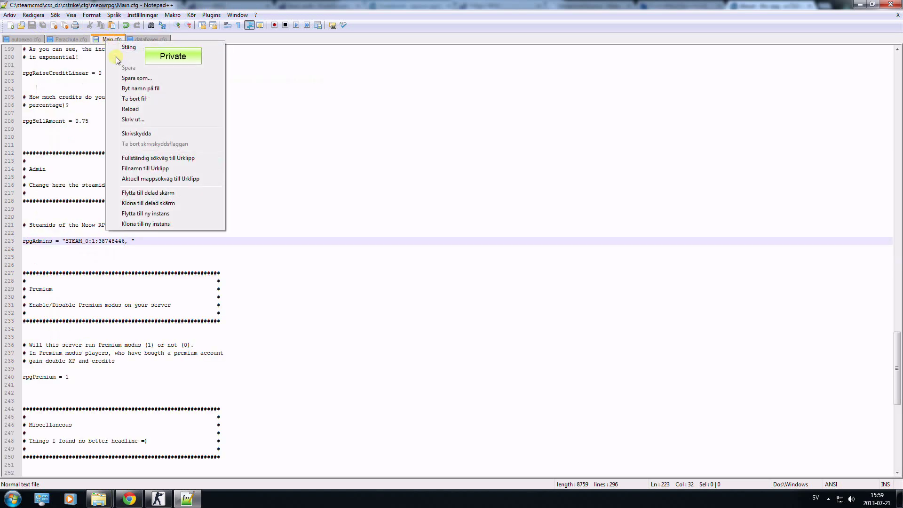
{"action": "left_click", "coordinate": [126, 48]}
{"action": "left_click", "coordinate": [71, 40]}
{"action": "right_click", "coordinate": [73, 40]}
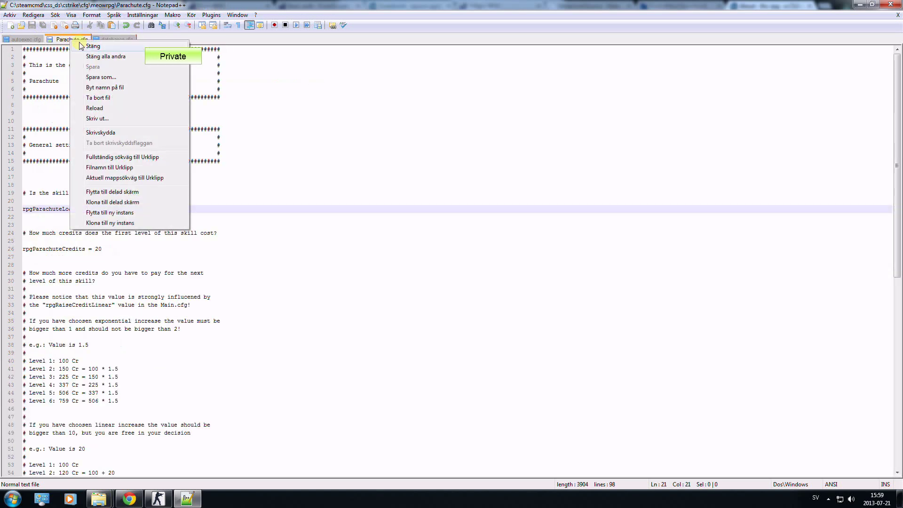
{"action": "left_click", "coordinate": [82, 45]}
Comment out the es_xload meowrpg line in autoexec.cfg with // and save the file
{"action": "left_click", "coordinate": [24, 40]}
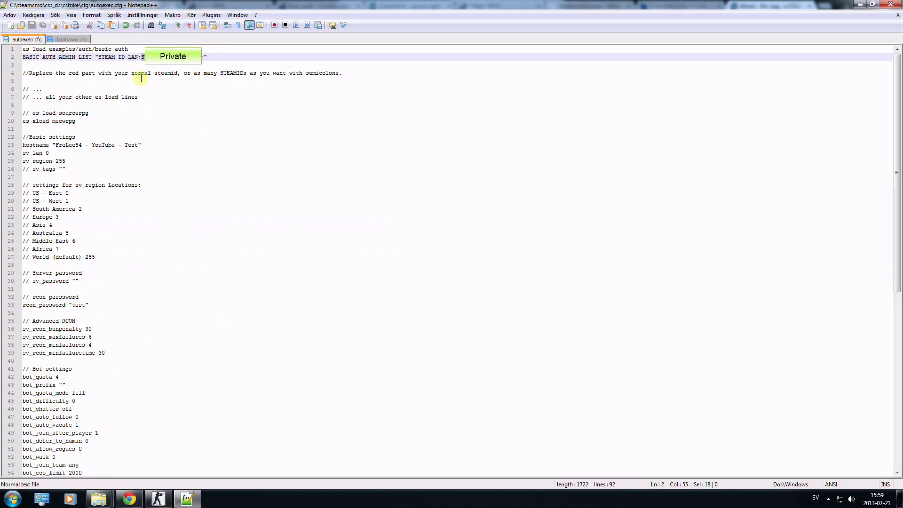
{"action": "left_click", "coordinate": [21, 122]}
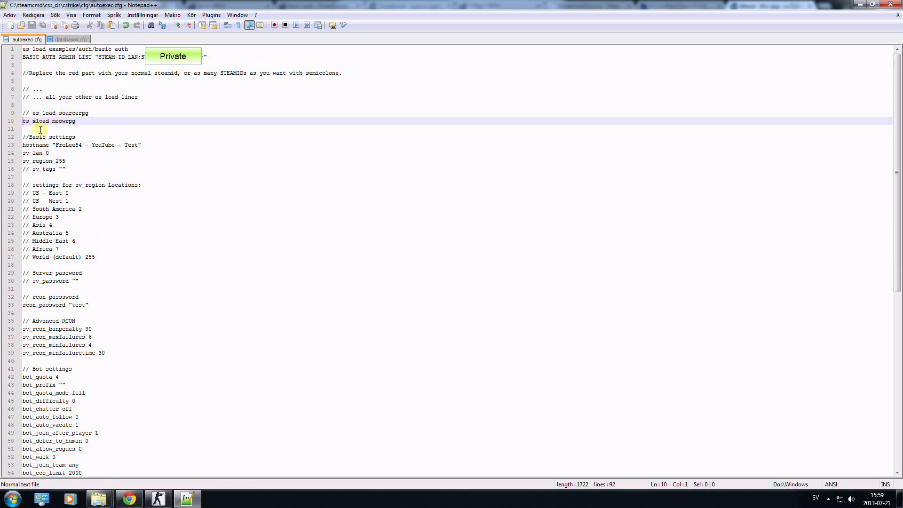
{"action": "type", "text": "//"}
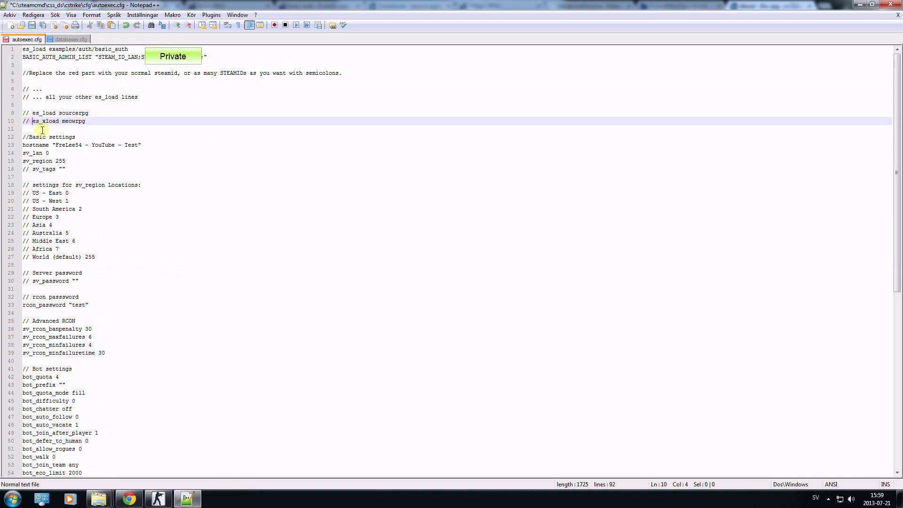
{"action": "left_click", "coordinate": [32, 26]}
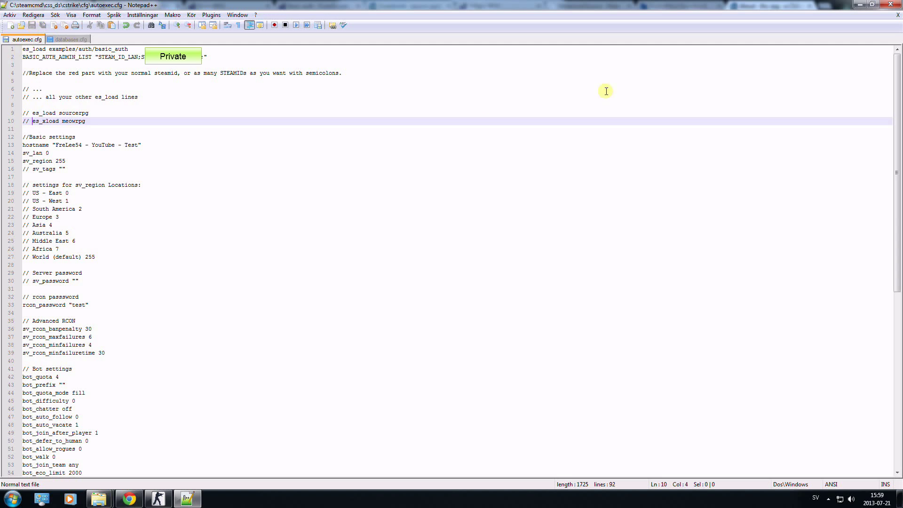
{"action": "right_click", "coordinate": [607, 90]}
Return to the sourcemod configs folder and open admins_simple.ini in Notepad++
{"action": "left_click", "coordinate": [871, 4]}
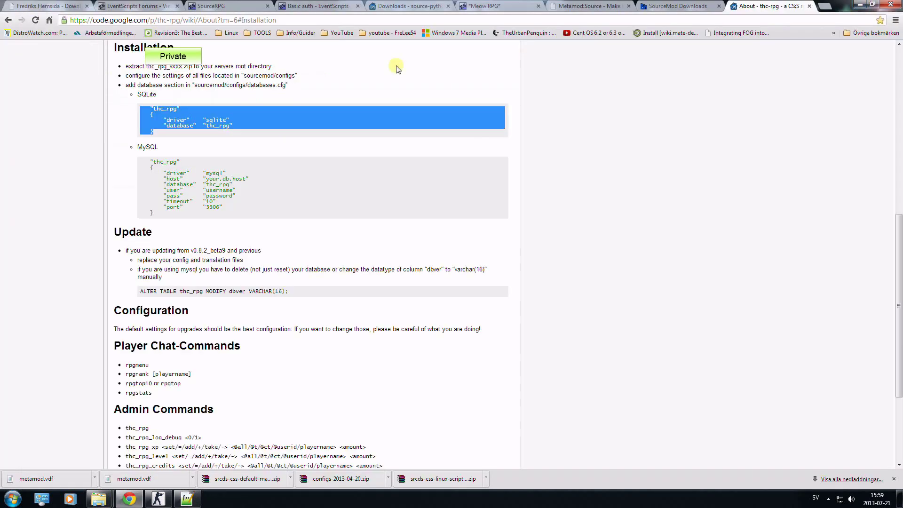
{"action": "left_click", "coordinate": [858, 4]}
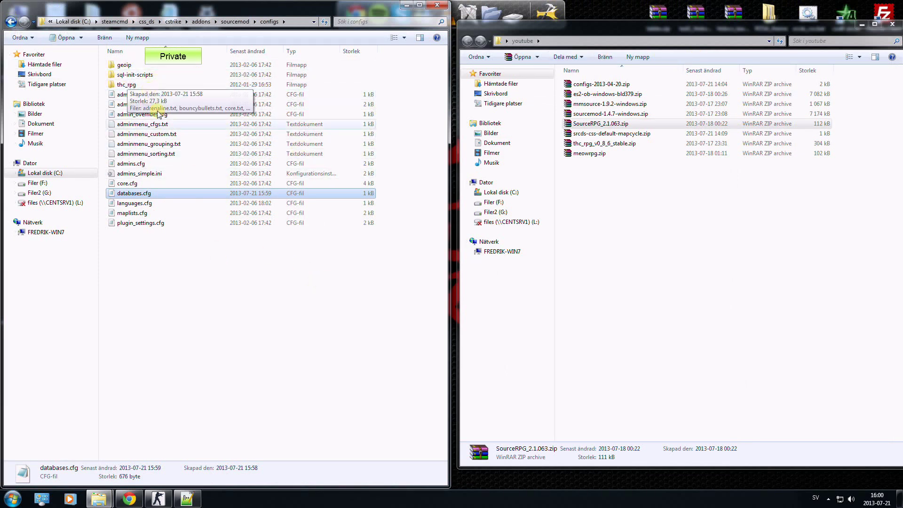
{"action": "left_click", "coordinate": [149, 175]}
{"action": "right_click", "coordinate": [148, 175]}
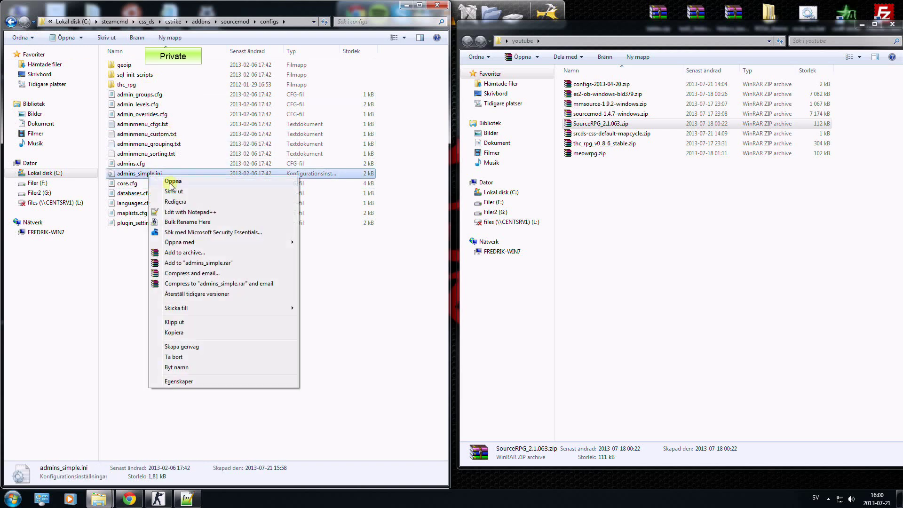
{"action": "left_click", "coordinate": [185, 217]}
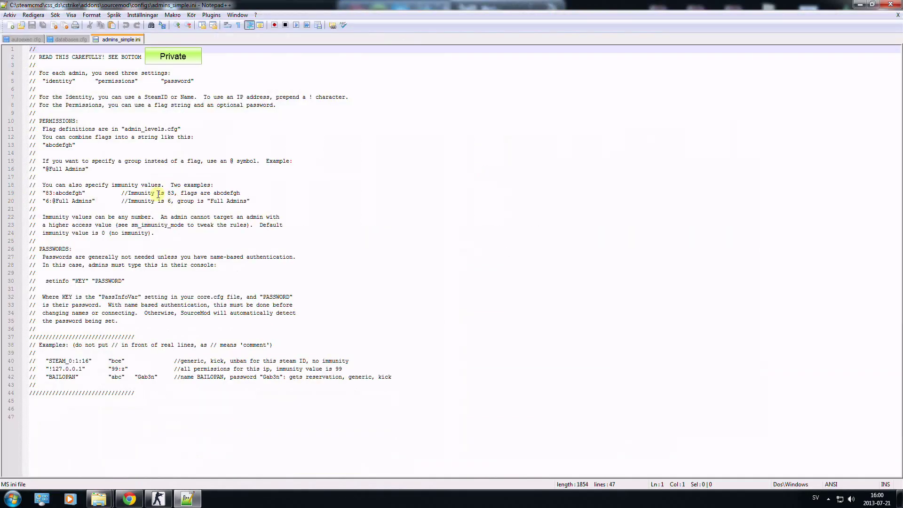
{"action": "left_click", "coordinate": [187, 498]}
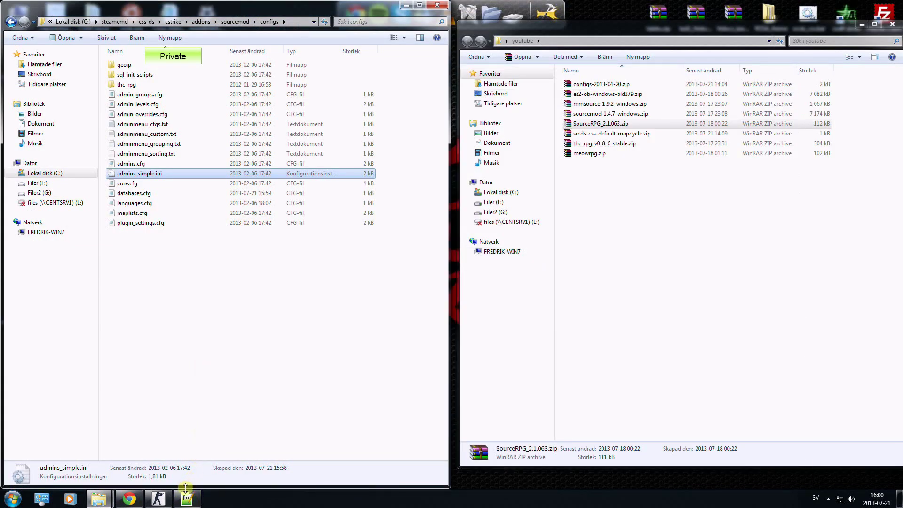
{"action": "left_click", "coordinate": [187, 499]}
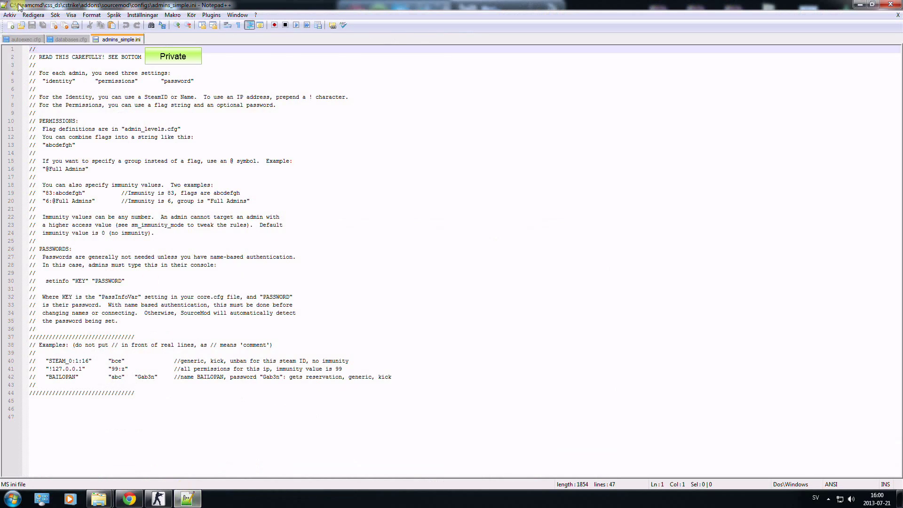
Copy the admin's SteamID from the BASIC_AUTH_ADMIN_LIST line of autoexec.cfg and paste it on line 45 of admins_simple.ini
{"action": "left_click", "coordinate": [28, 39]}
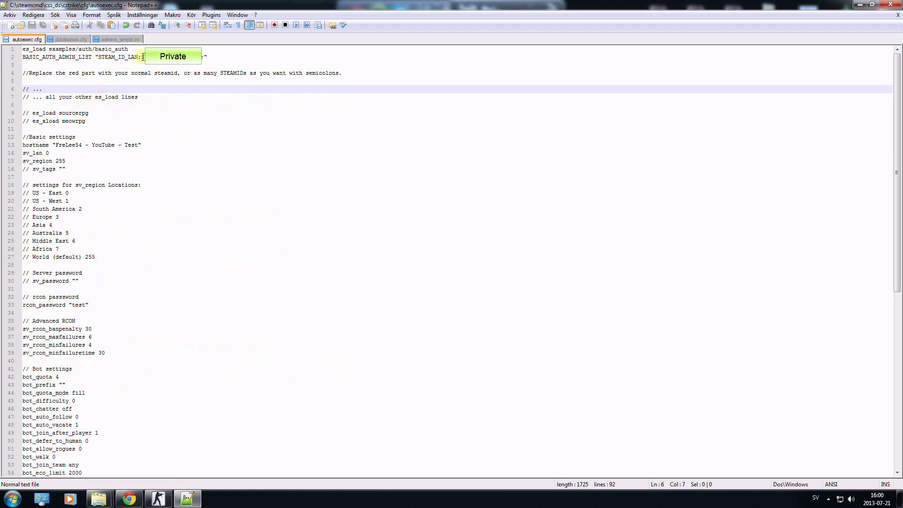
{"action": "left_click_drag", "start_coordinate": [142, 58], "coordinate": [159, 57]}
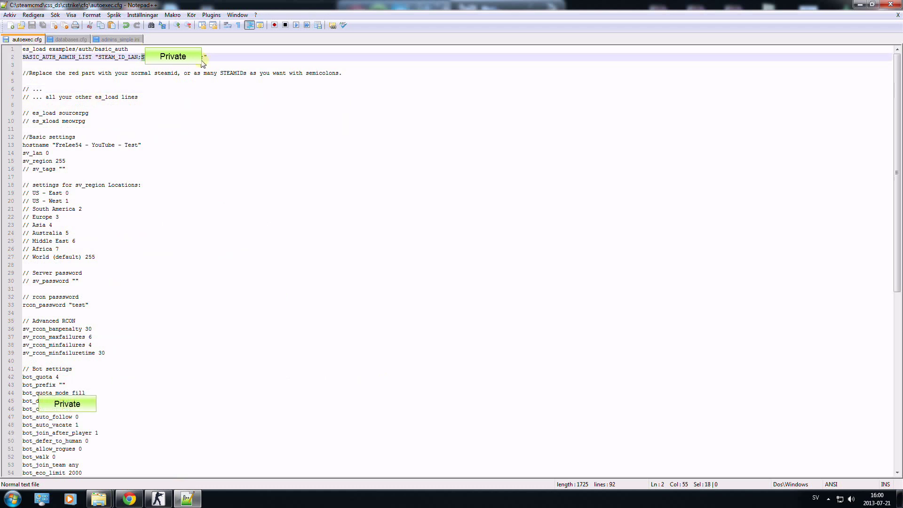
{"action": "left_click", "coordinate": [110, 40]}
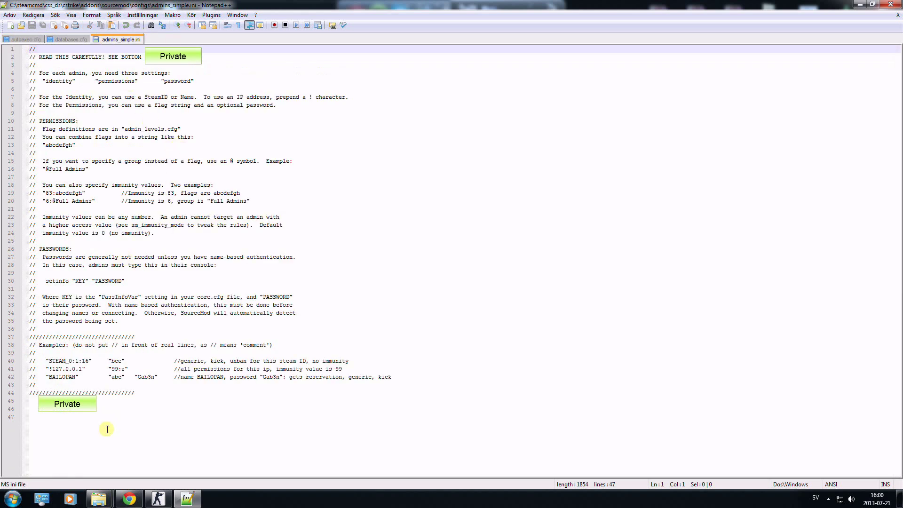
{"action": "left_click", "coordinate": [73, 411]}
{"action": "key", "text": "Up"}
{"action": "key", "text": "ctrl+v"}
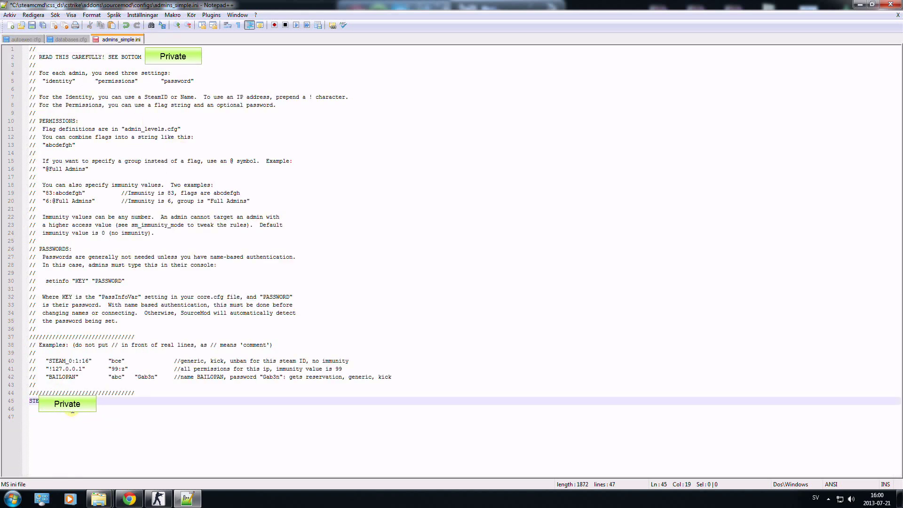
Give the new admin entry the "99:z" permissions copied from the example line, save admins_simple.ini and minimise Notepad++
{"action": "left_click_drag", "start_coordinate": [108, 370], "coordinate": [133, 371]}
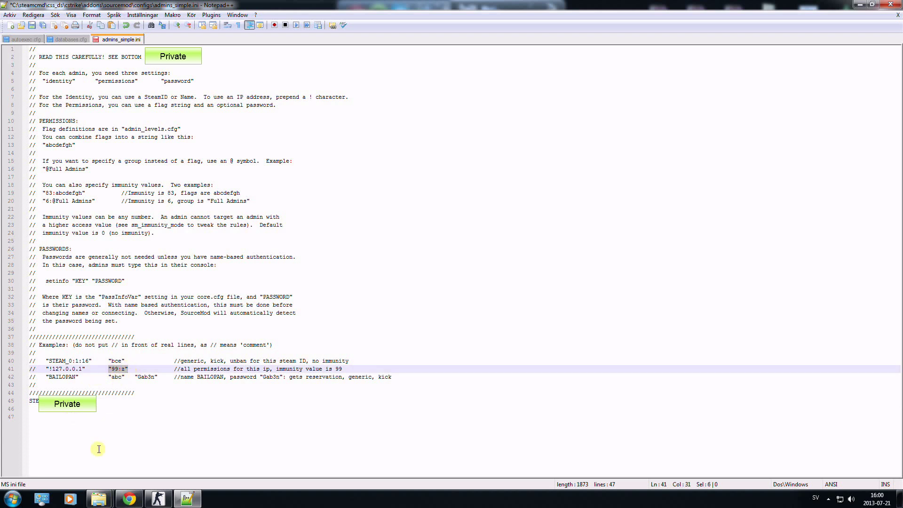
{"action": "left_click", "coordinate": [102, 403]}
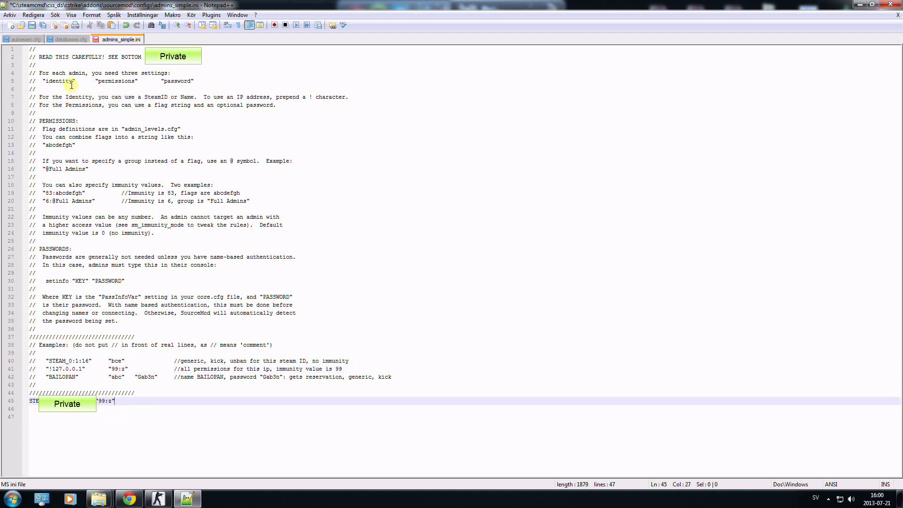
{"action": "left_click", "coordinate": [32, 25]}
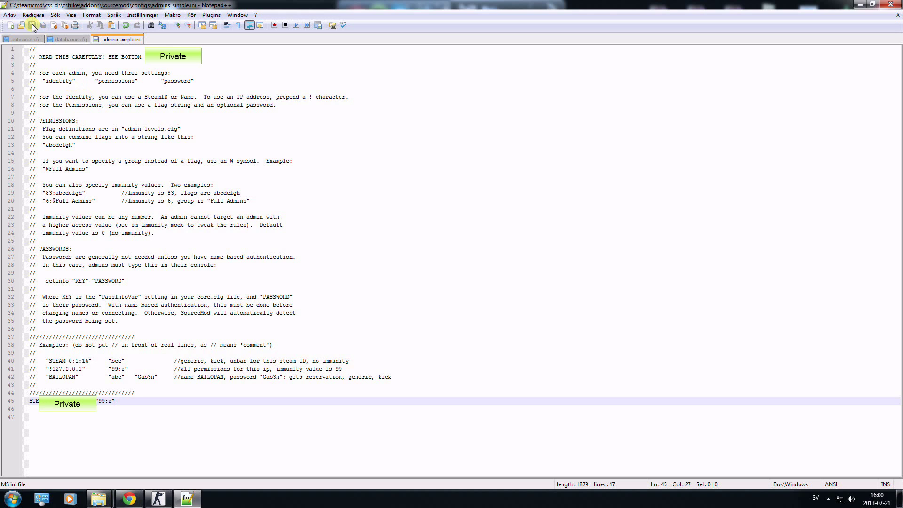
{"action": "left_click", "coordinate": [883, 5]}
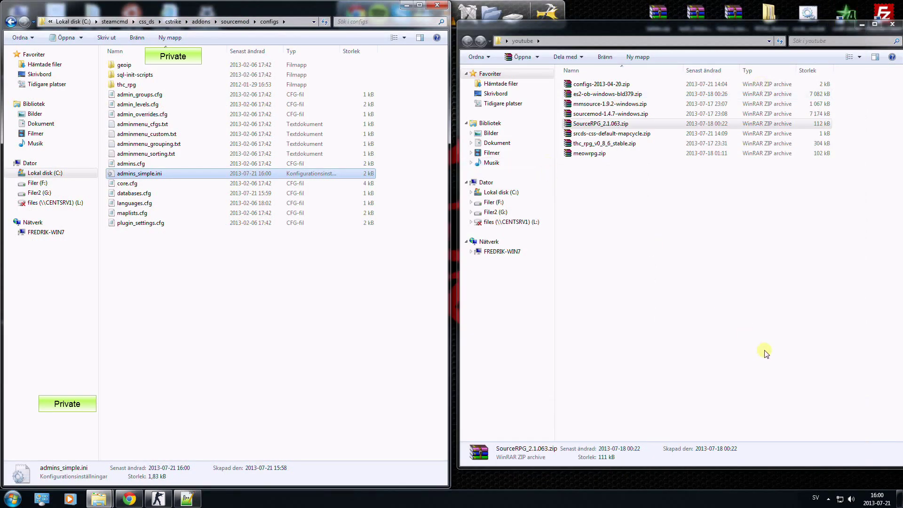
{"action": "left_click", "coordinate": [828, 499]}
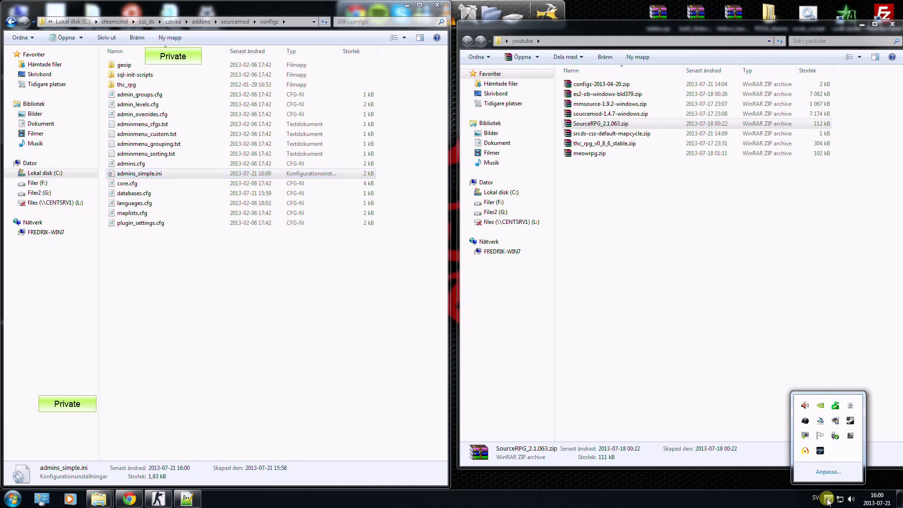
{"action": "left_click", "coordinate": [808, 454]}
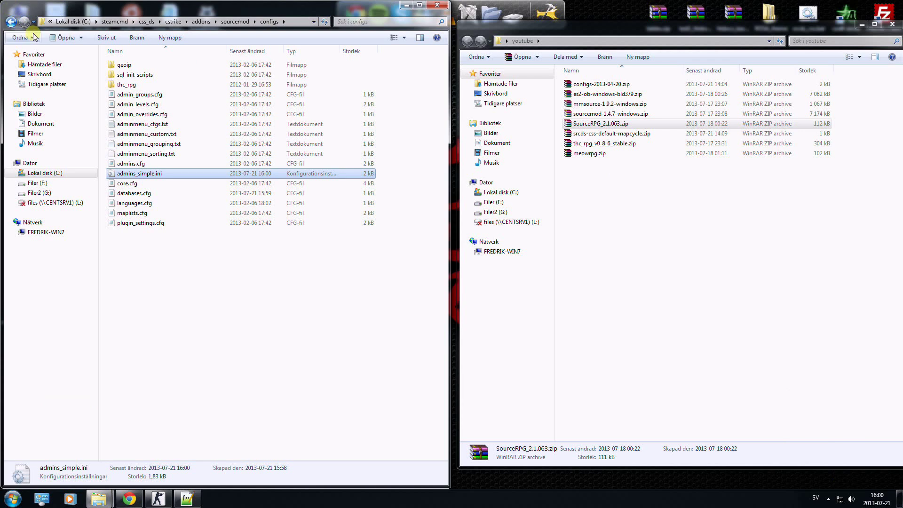
Go up to the cstrike addons folder and move metamod.vdf from the desktop into it
{"action": "left_click", "coordinate": [201, 22]}
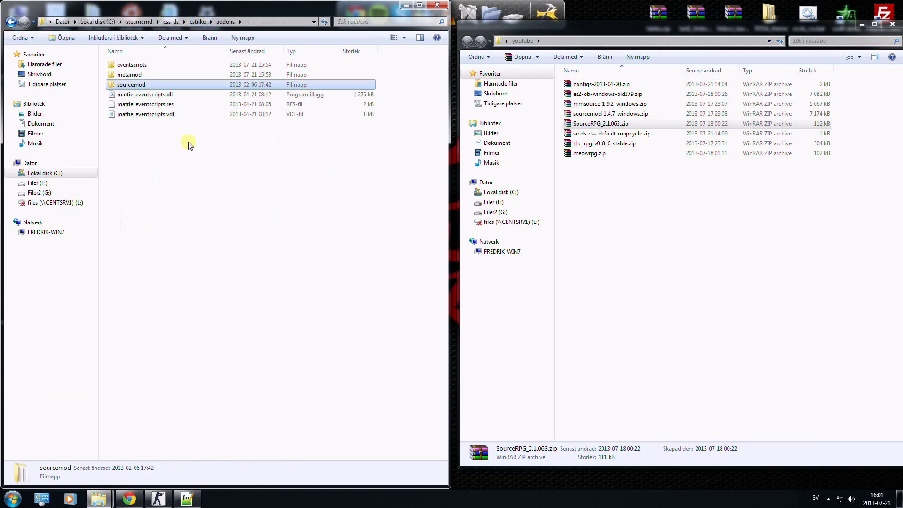
{"action": "left_click_drag", "start_coordinate": [174, 7], "coordinate": [315, 13]}
{"action": "left_click_drag", "start_coordinate": [17, 308], "coordinate": [303, 217]}
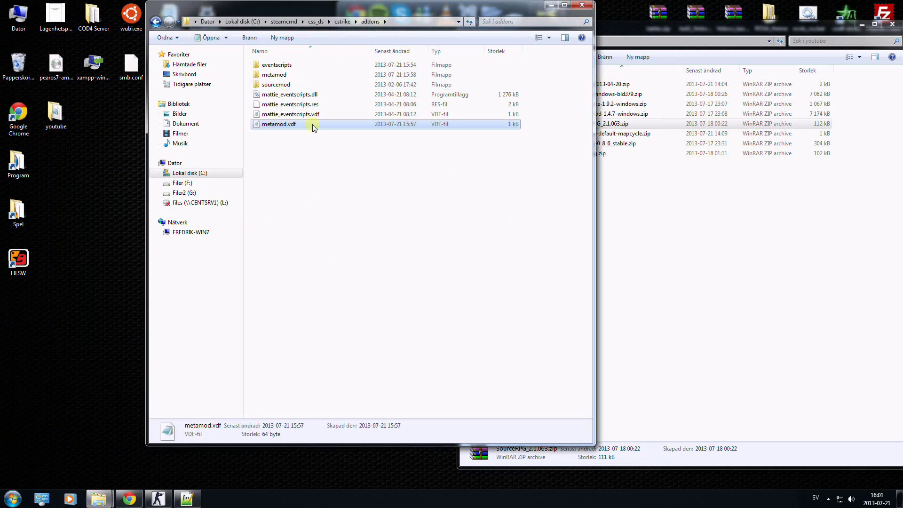
Open metaplugins.ini from the metamod folder in Notepad++ and place its window beside the folder
{"action": "double_click", "coordinate": [276, 76]}
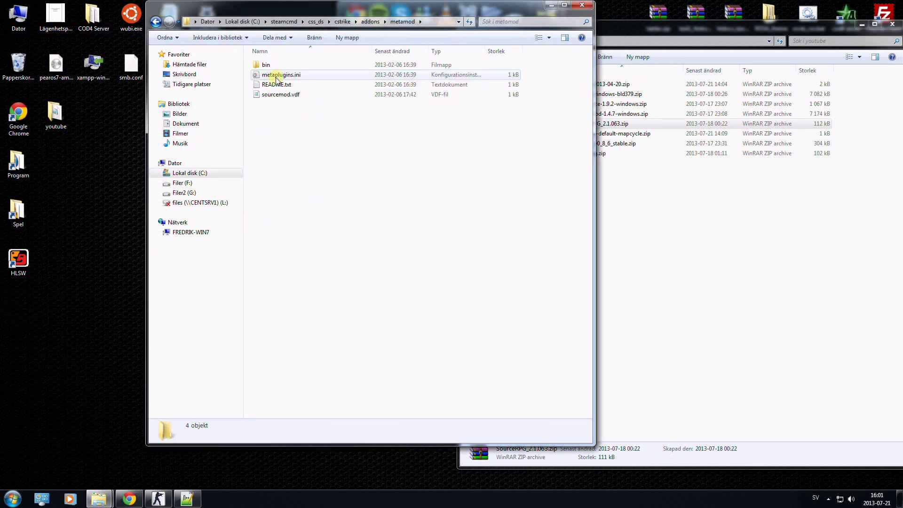
{"action": "right_click", "coordinate": [271, 74]}
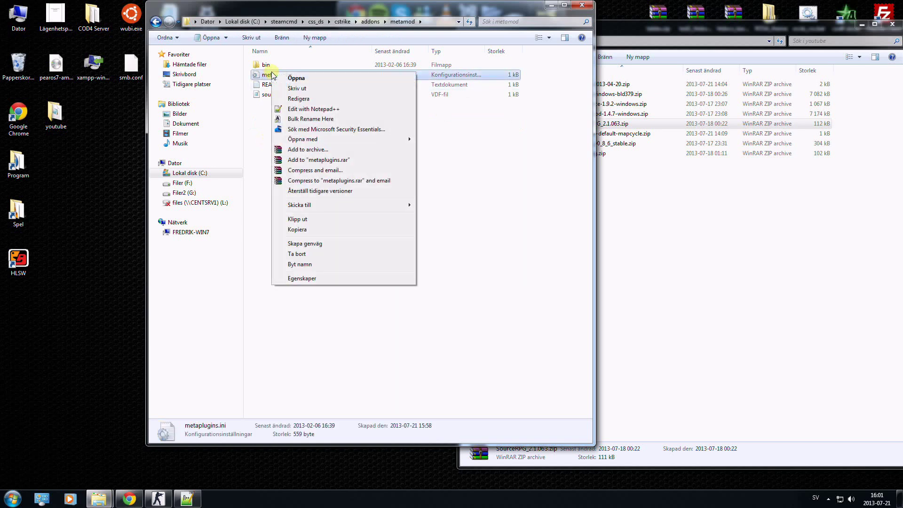
{"action": "left_click", "coordinate": [312, 109]}
{"action": "key", "text": "super+Right"}
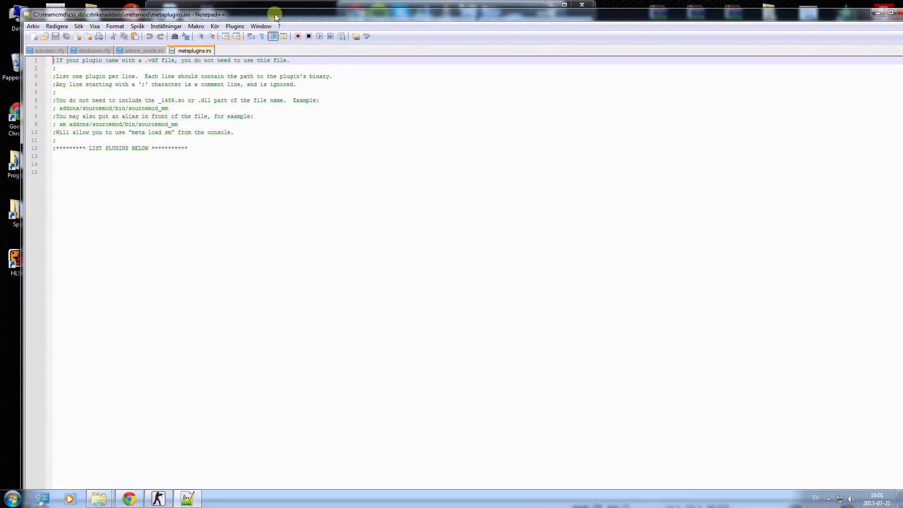
Open sourcemod.vdf, copy its plugin path addons/sourcemod/bin/sourcemod_mm and close the file
{"action": "left_click", "coordinate": [273, 95]}
{"action": "double_click", "coordinate": [272, 97]}
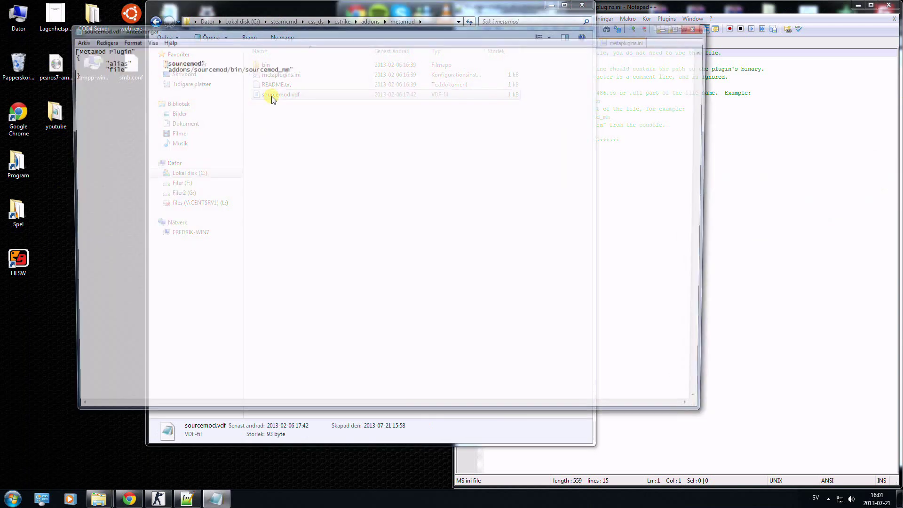
{"action": "left_click_drag", "start_coordinate": [295, 69], "coordinate": [176, 68]}
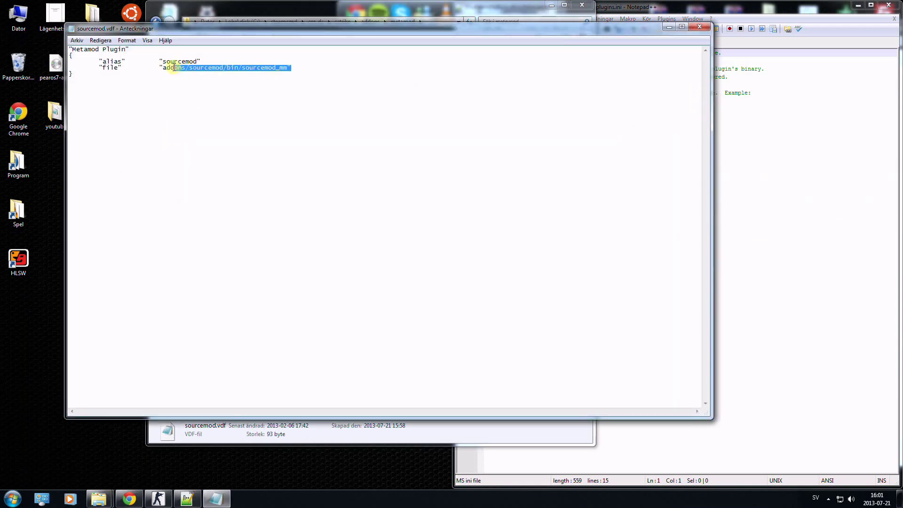
{"action": "left_click", "coordinate": [174, 67]}
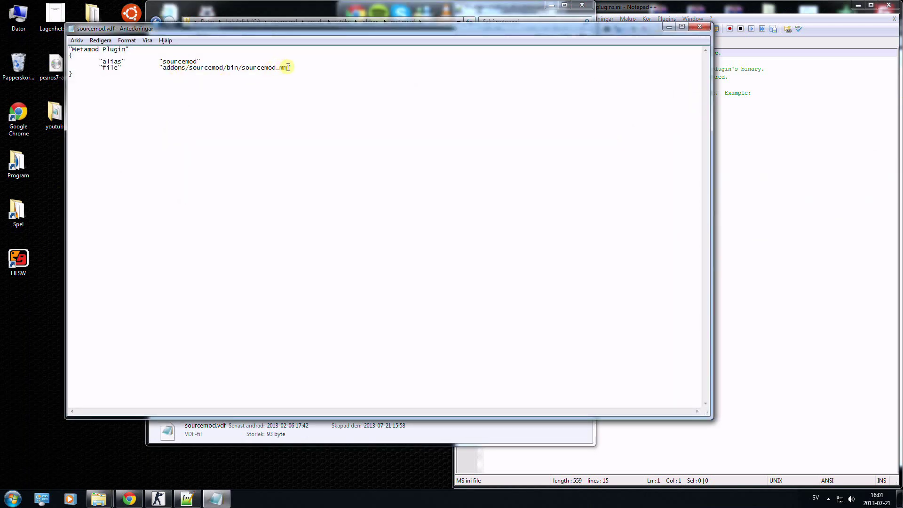
{"action": "left_click_drag", "start_coordinate": [288, 67], "coordinate": [192, 68]}
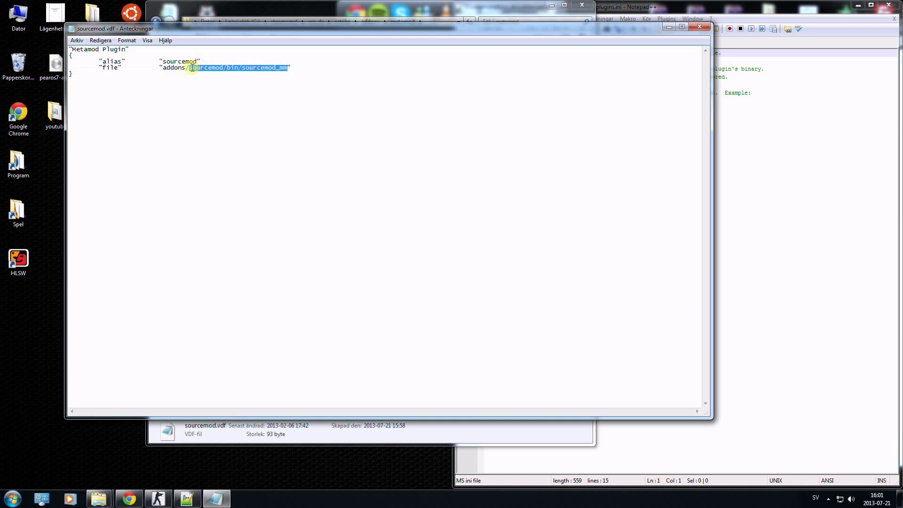
{"action": "left_click", "coordinate": [165, 67]}
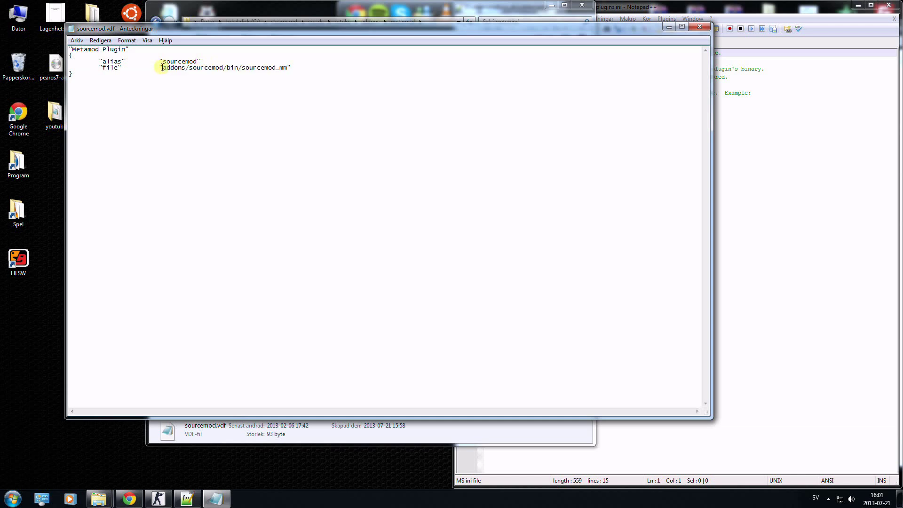
{"action": "mouse_move", "coordinate": [162, 67]}
{"action": "left_mouse_down"}
{"action": "mouse_move", "coordinate": [287, 67]}
{"action": "mouse_move", "coordinate": [179, 64]}
{"action": "left_mouse_up"}
{"action": "left_click", "coordinate": [287, 67]}
{"action": "left_click", "coordinate": [163, 71]}
{"action": "left_click", "coordinate": [288, 68]}
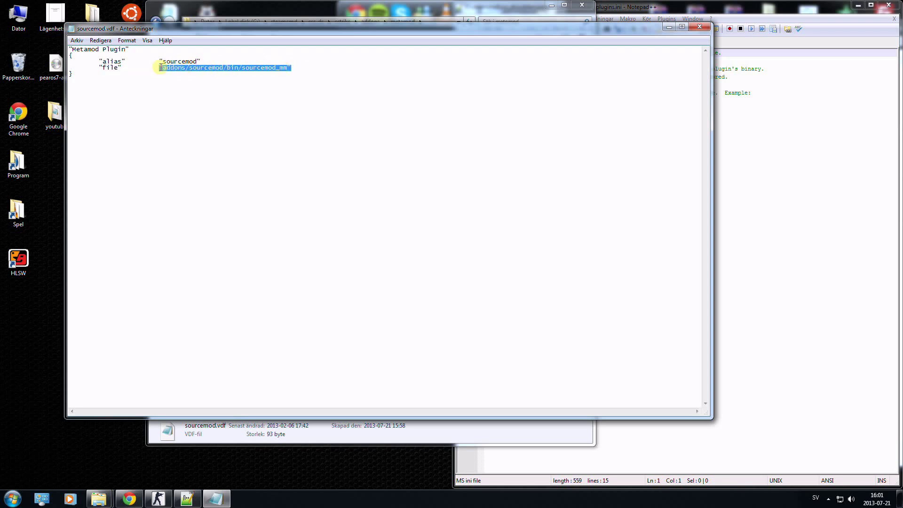
{"action": "left_click", "coordinate": [701, 26]}
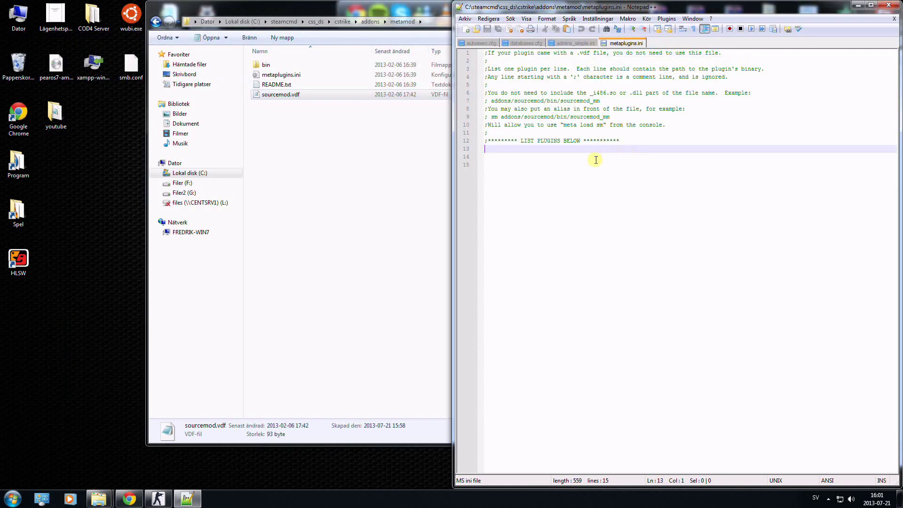
Add addons/sourcemod/bin/sourcemod_mm without quotes under LIST PLUGINS BELOW in metaplugins.ini, save the file and minimise Notepad++
{"action": "key", "text": "ctrl+v"}
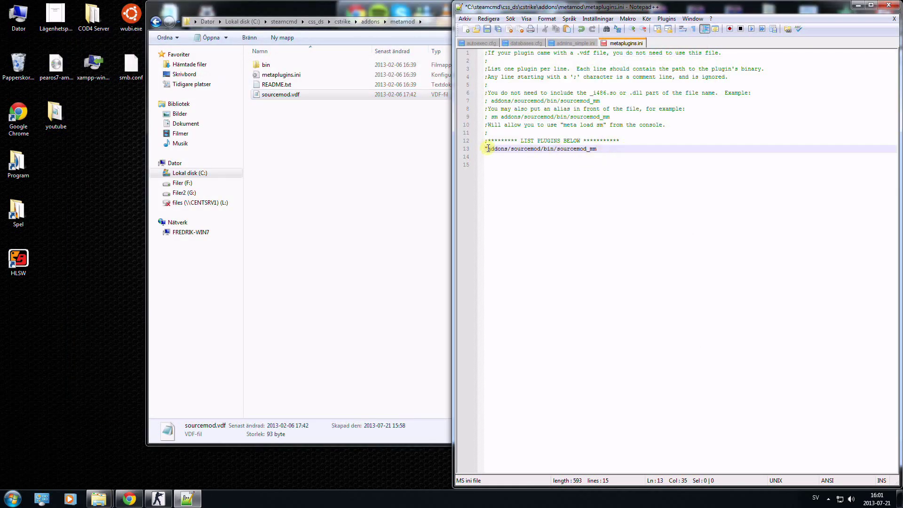
{"action": "left_click", "coordinate": [488, 30]}
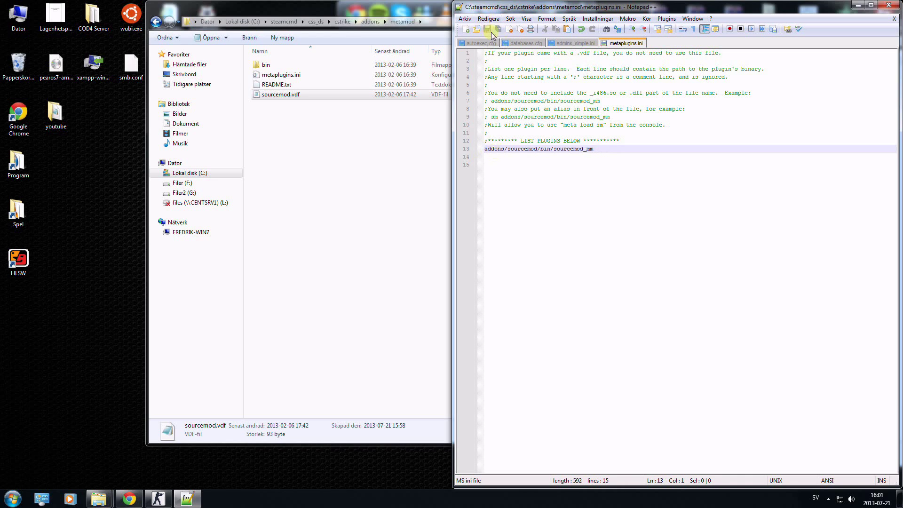
{"action": "left_click", "coordinate": [858, 6]}
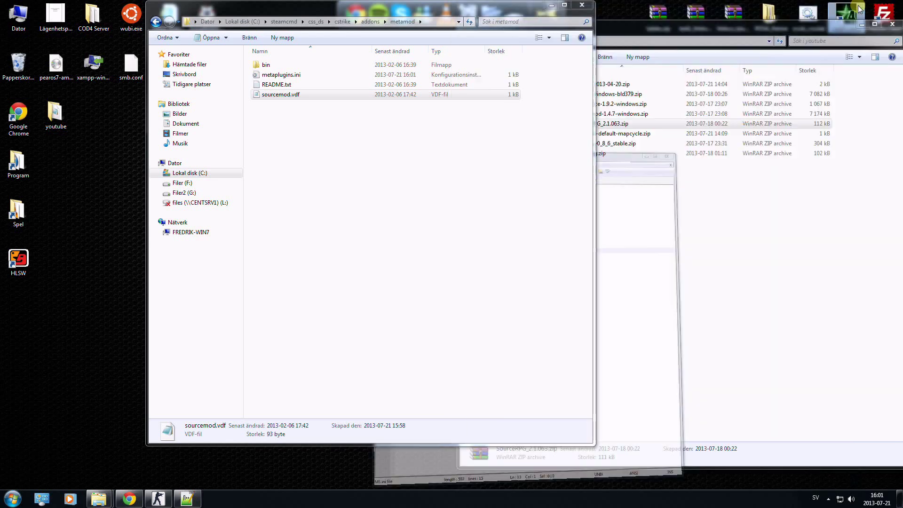
{"action": "left_click", "coordinate": [829, 500]}
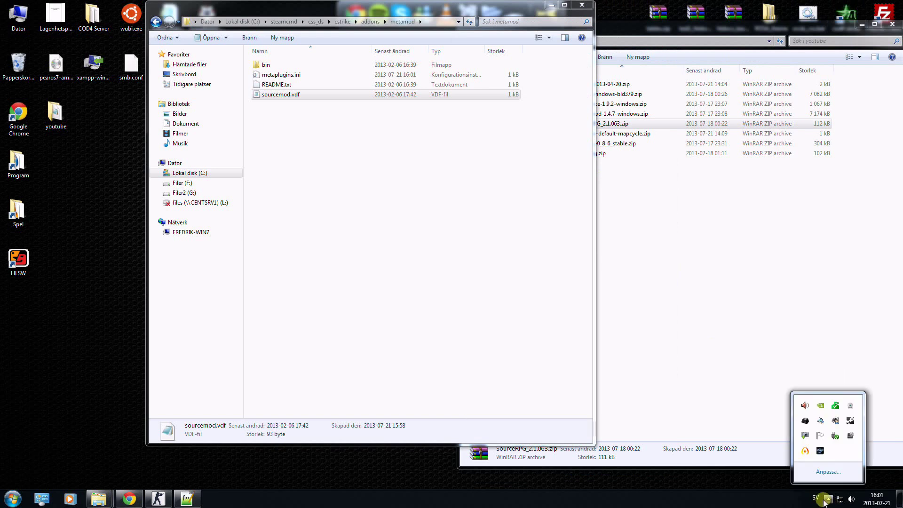
{"action": "mouse_move", "coordinate": [808, 454]}
{"action": "left_click", "coordinate": [840, 476]}
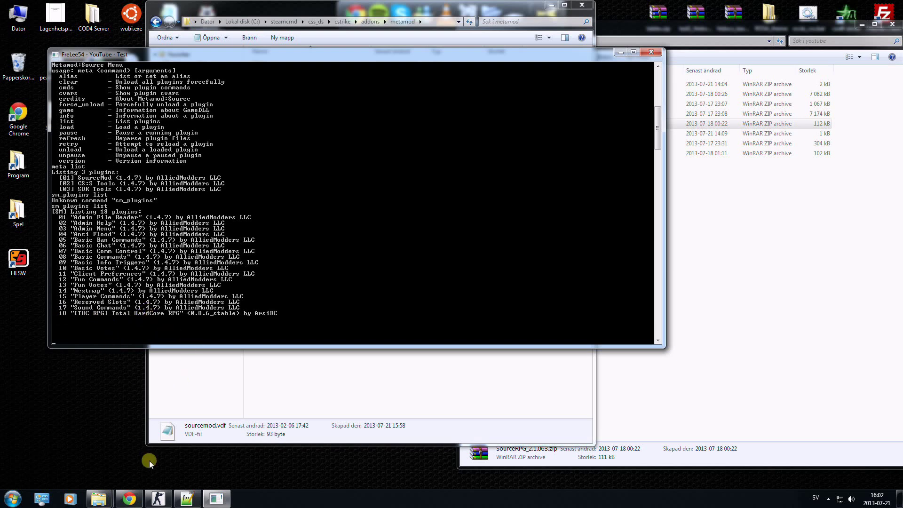
Switch to Counter-Strike: Source, join the test server from the LAN list and enter the game as a Counter-Terrorist
{"action": "left_click", "coordinate": [158, 499]}
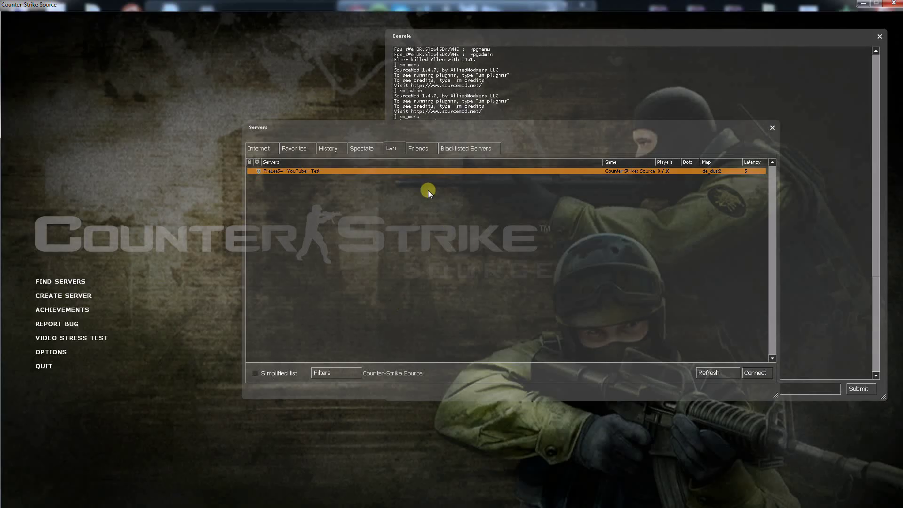
{"action": "double_click", "coordinate": [406, 170]}
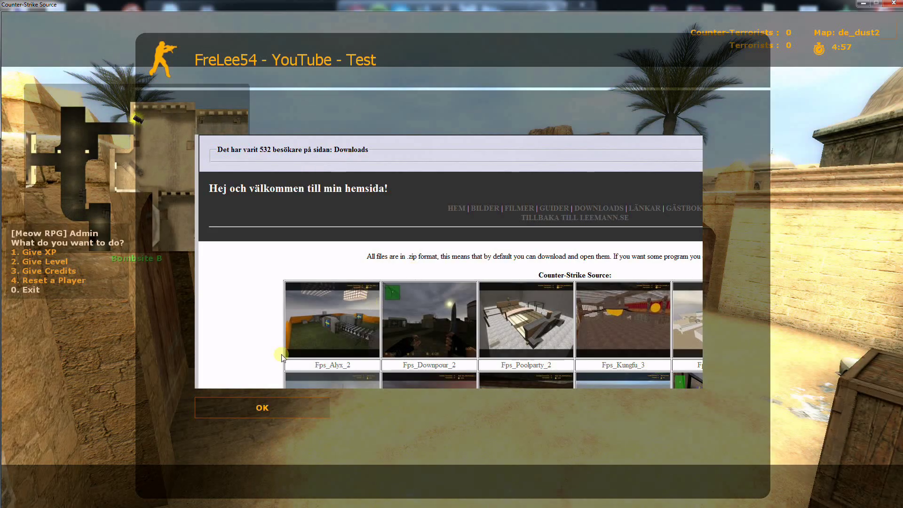
{"action": "left_click", "coordinate": [261, 407]}
{"action": "key", "text": "1"}
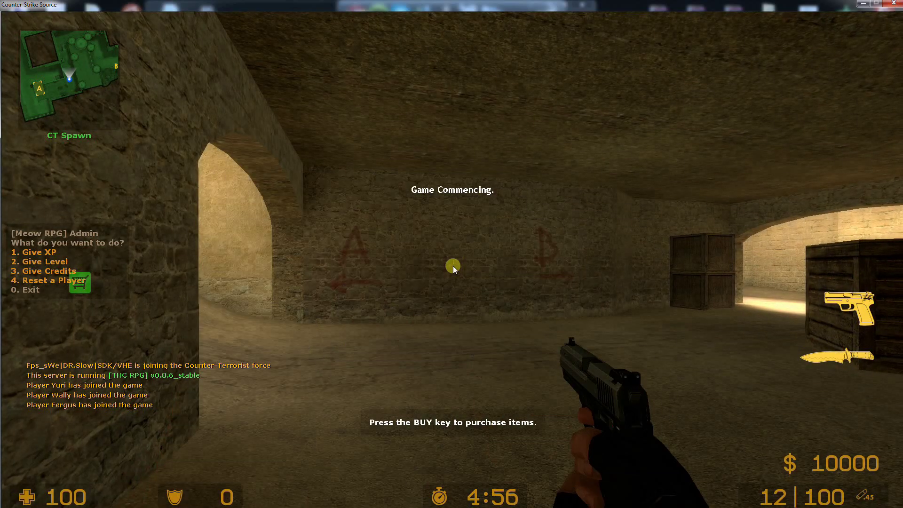
Autobuy a rifle, armor with helmet and a defuse kit, and switch to the knife
{"action": "key", "text": "w"}
{"action": "key", "text": "b"}
{"action": "key", "text": "a"}
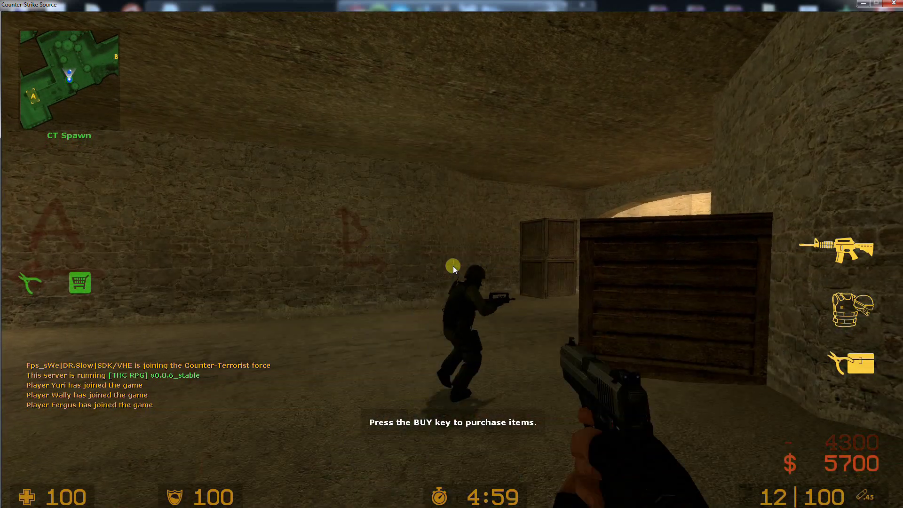
{"action": "key", "text": "3"}
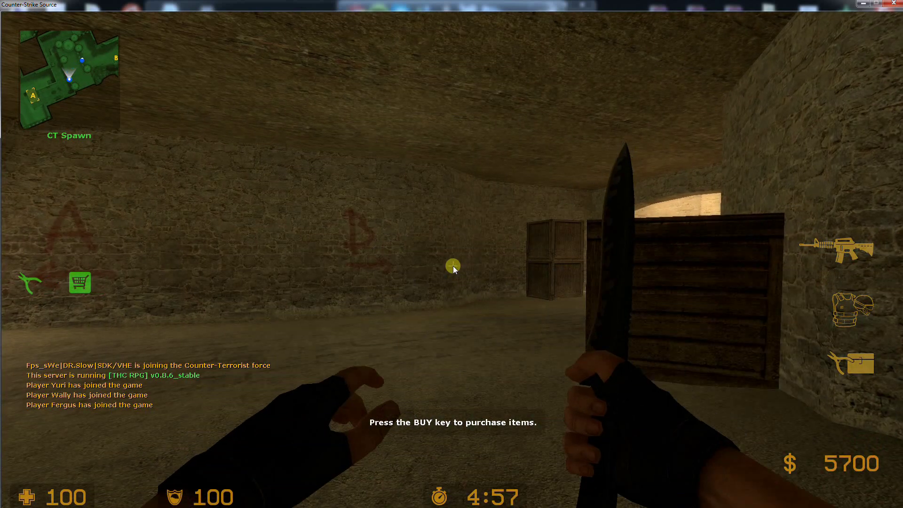
Open the THC RPG menu with the rpgmenu chat command and try to buy the Adrenaline and Speed+ upgrades
{"action": "type", "text": "yrpgmenu"}
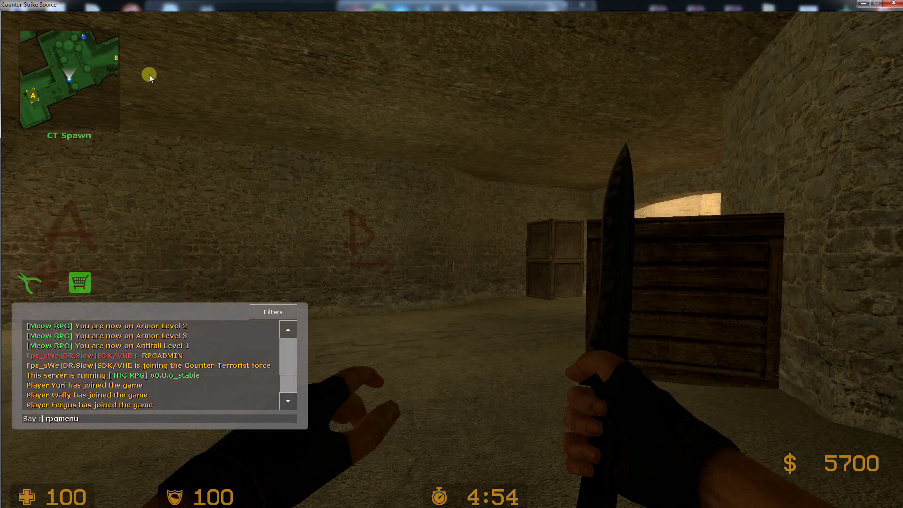
{"action": "key", "text": "Return"}
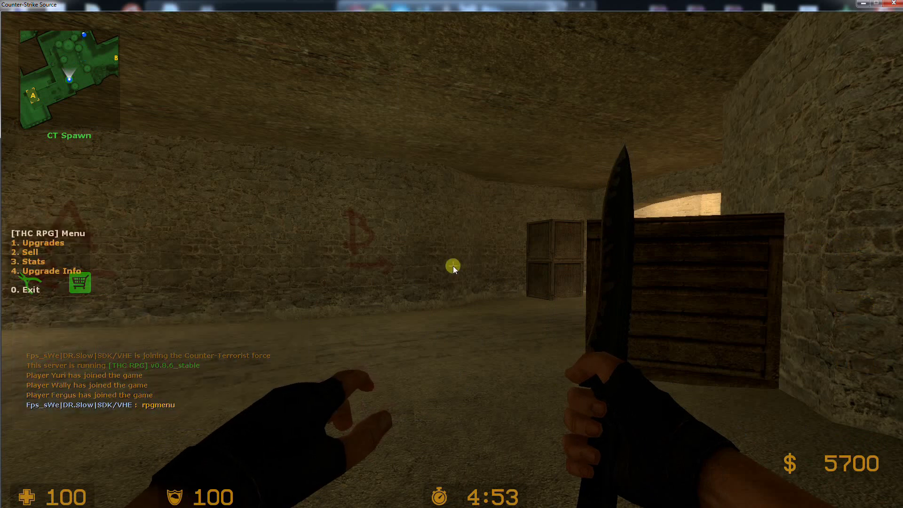
{"action": "key", "text": "1"}
{"action": "key", "text": "2"}
{"action": "key", "text": "1"}
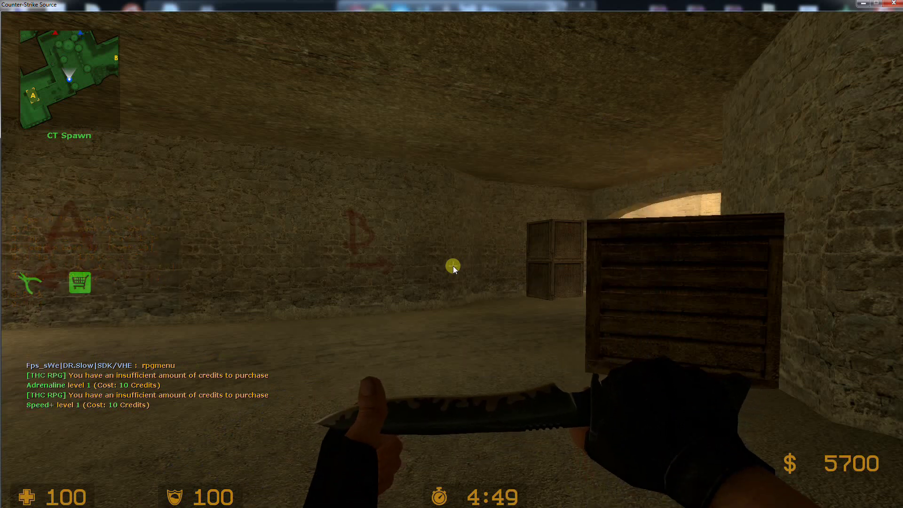
Run sm_admin in the game console and return to the game with the SourceMod admin menu open
{"action": "key", "text": "Escape"}
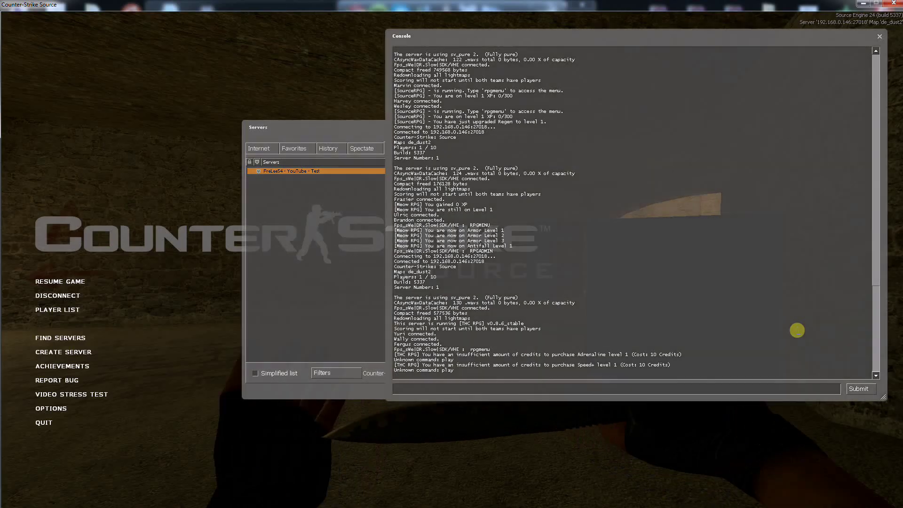
{"action": "type", "text": "sm_admin"}
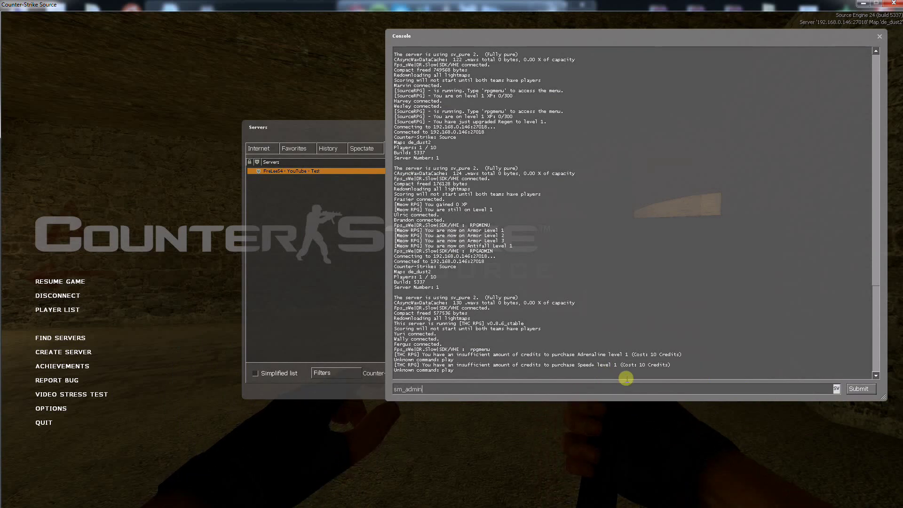
{"action": "key", "text": "Return"}
{"action": "key", "text": "Escape"}
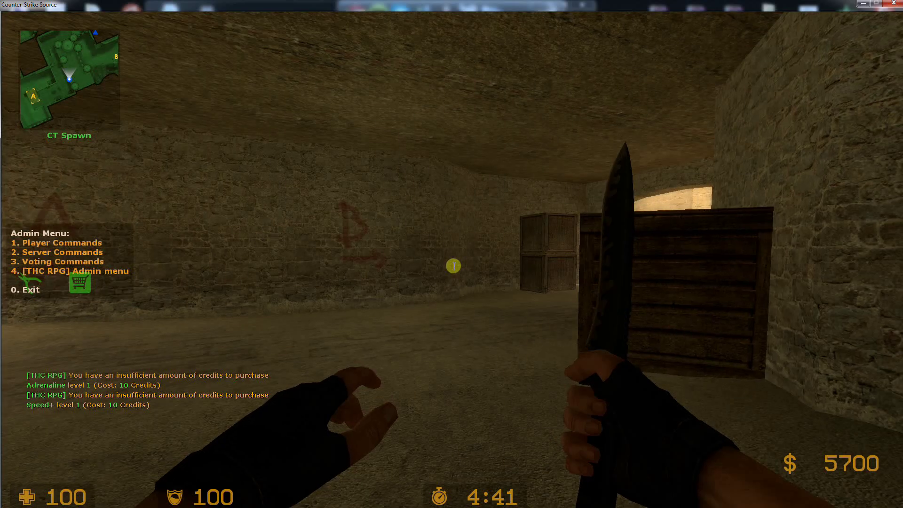
{"action": "key", "text": "q"}
{"action": "key", "text": "w"}
{"action": "key", "text": "q"}
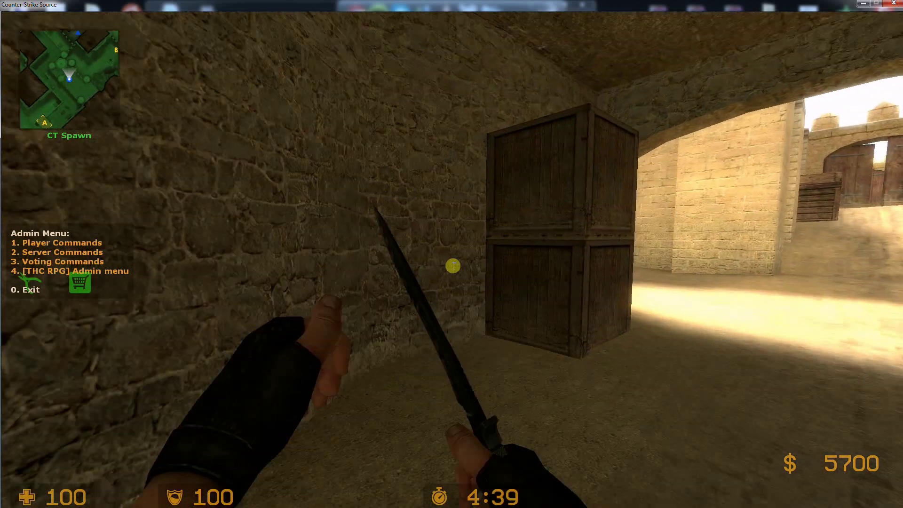
{"action": "key", "text": "w"}
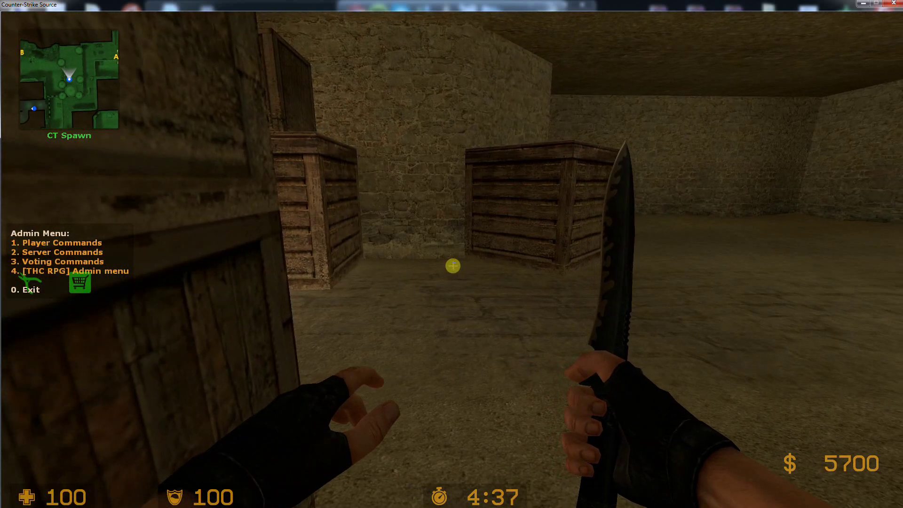